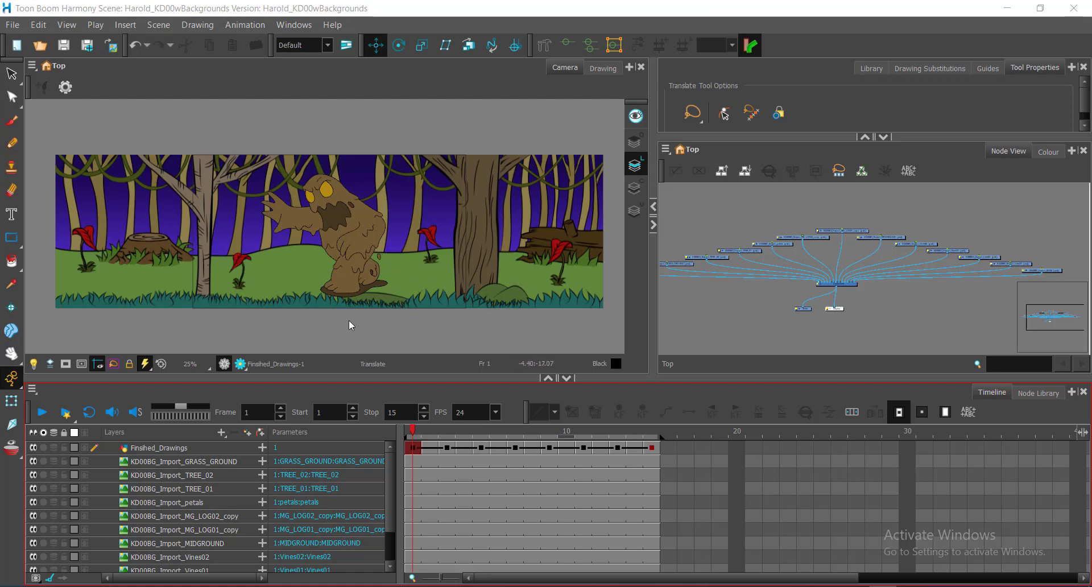
Step: Move the KD00BG_Import_GRASS_GROUND layer above the Finished_Drawings layer, then clear the selection
scroll(339, 324, "up", 2)
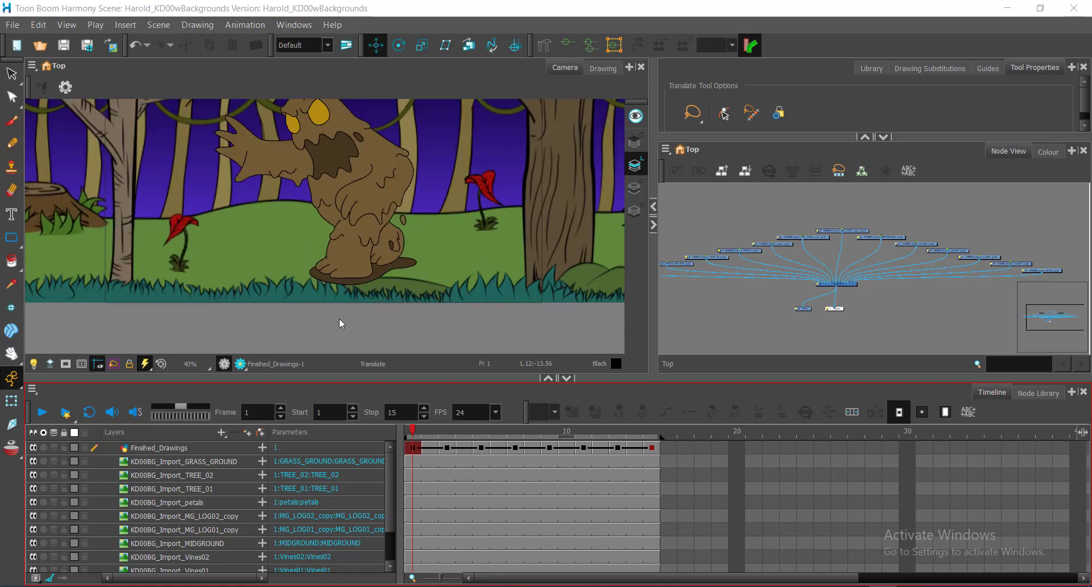
left_click(167, 462)
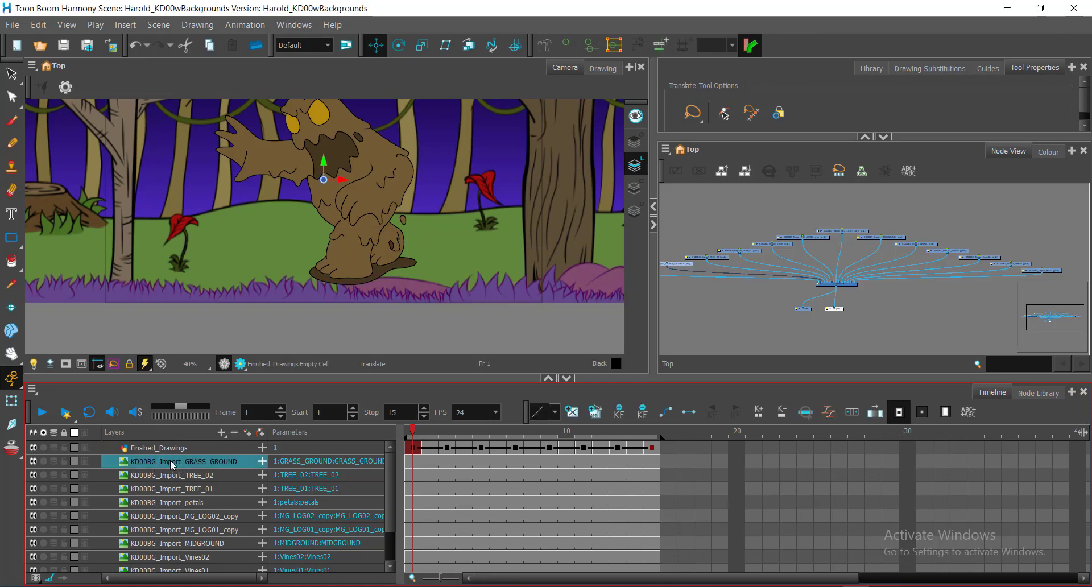
left_click_drag(173, 451, 172, 441)
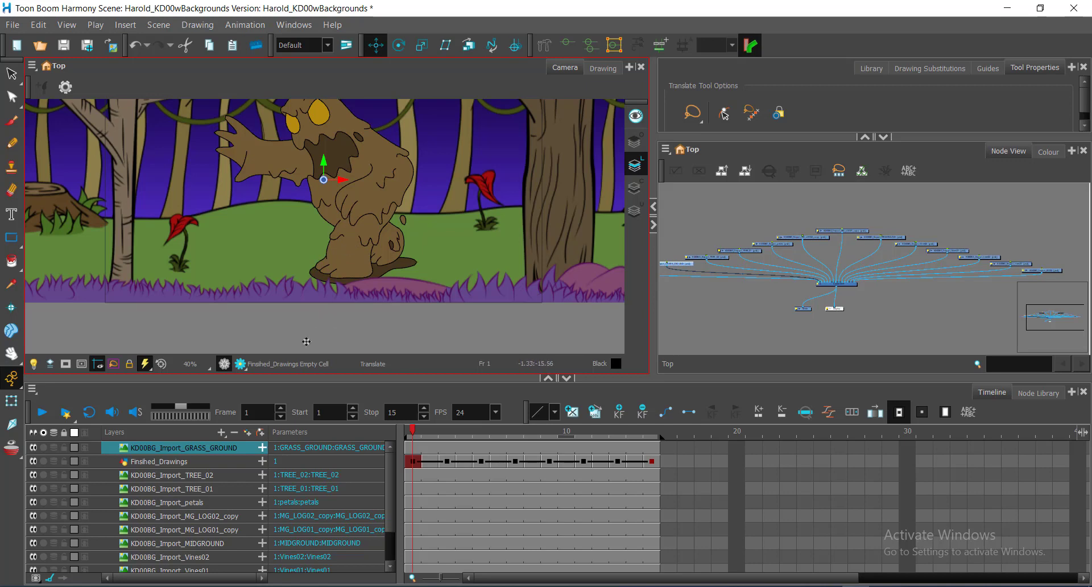
left_click(745, 326)
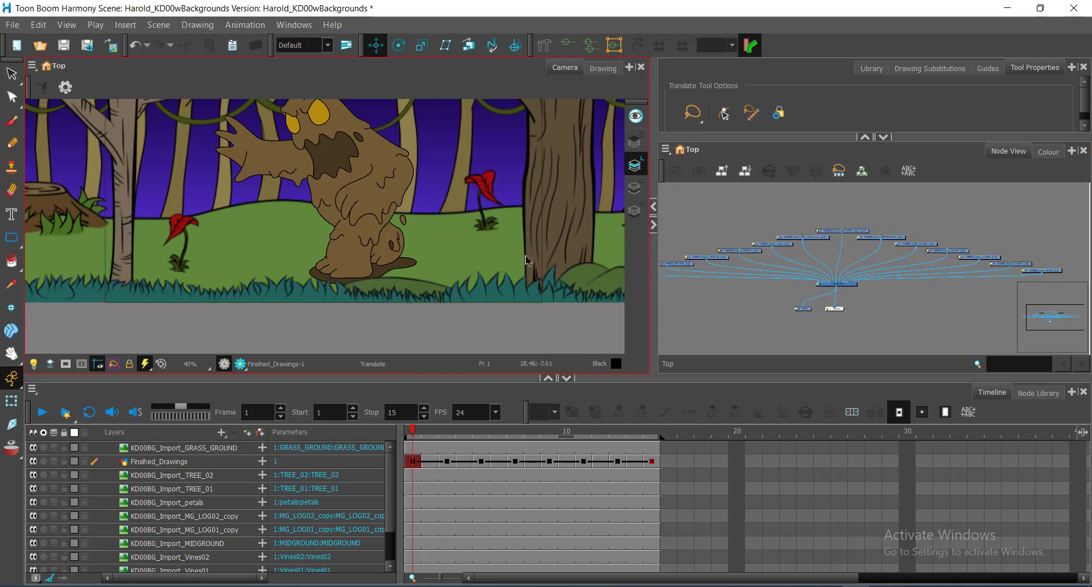
Step: Check which artwork belongs to the Finished_Drawings, TREE_02 and TREE_01 layers by selecting each one
left_click(169, 461)
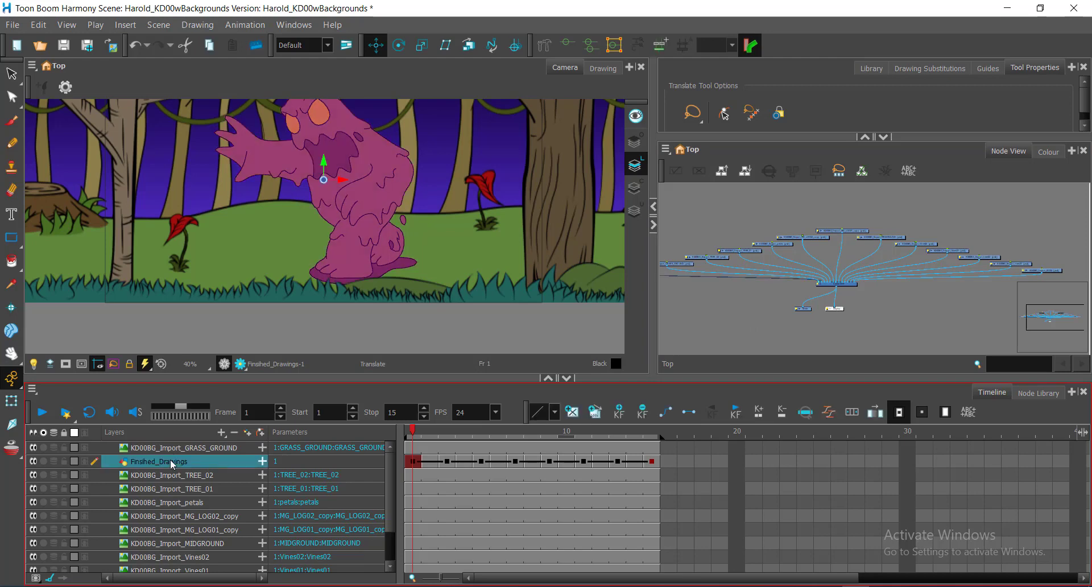
left_click(172, 476)
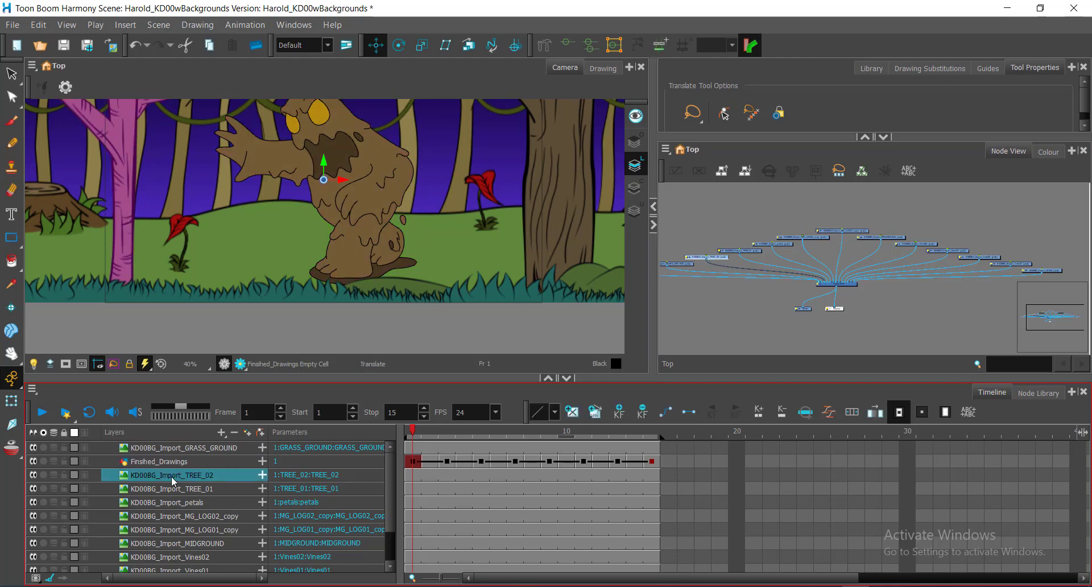
left_click(165, 490)
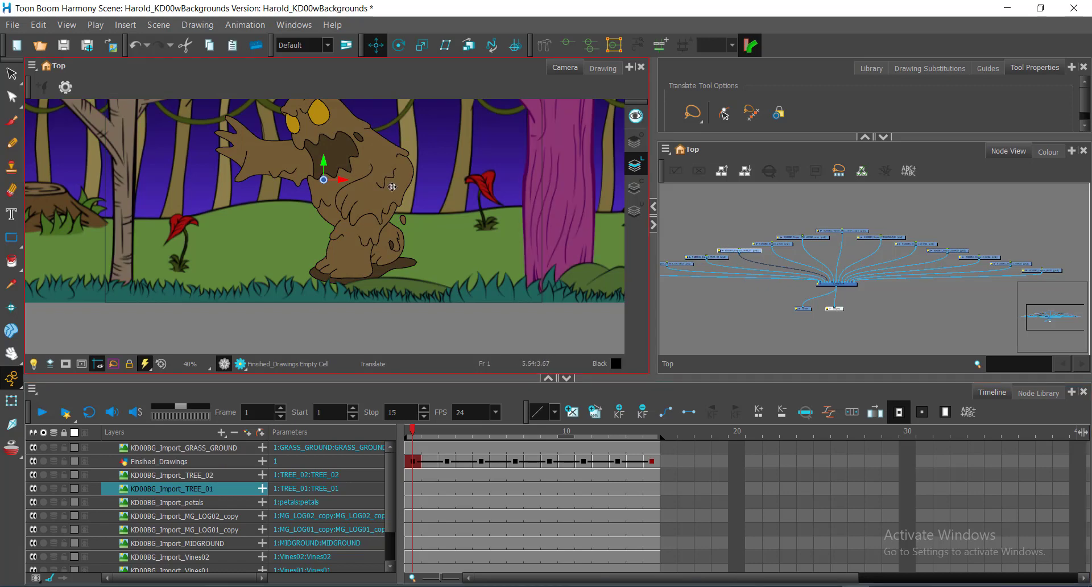
scroll(380, 220, "down", 2)
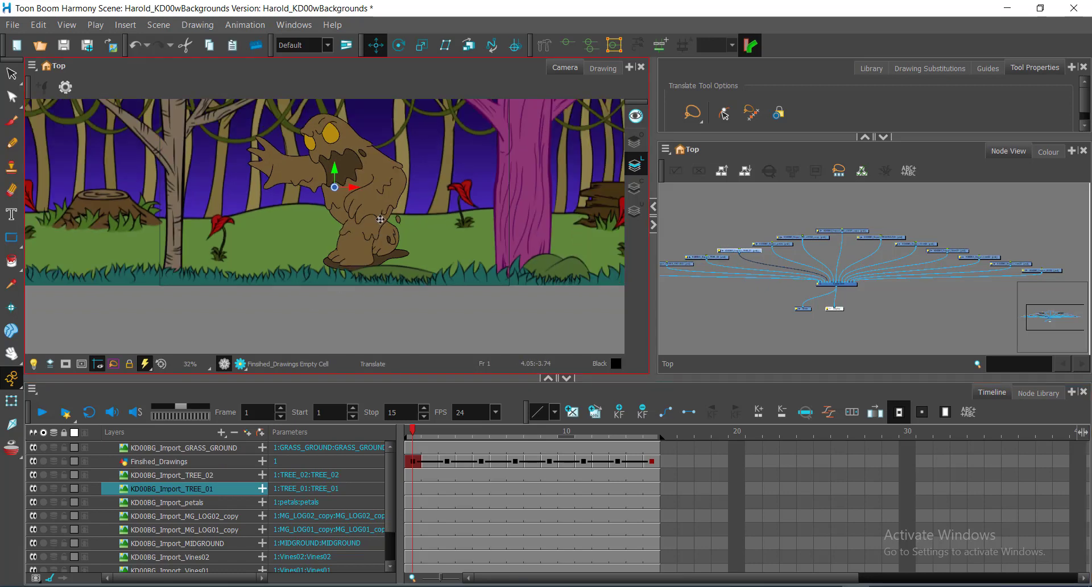
left_click(755, 323)
Step: Save the scene
scroll(773, 267, "up", 1)
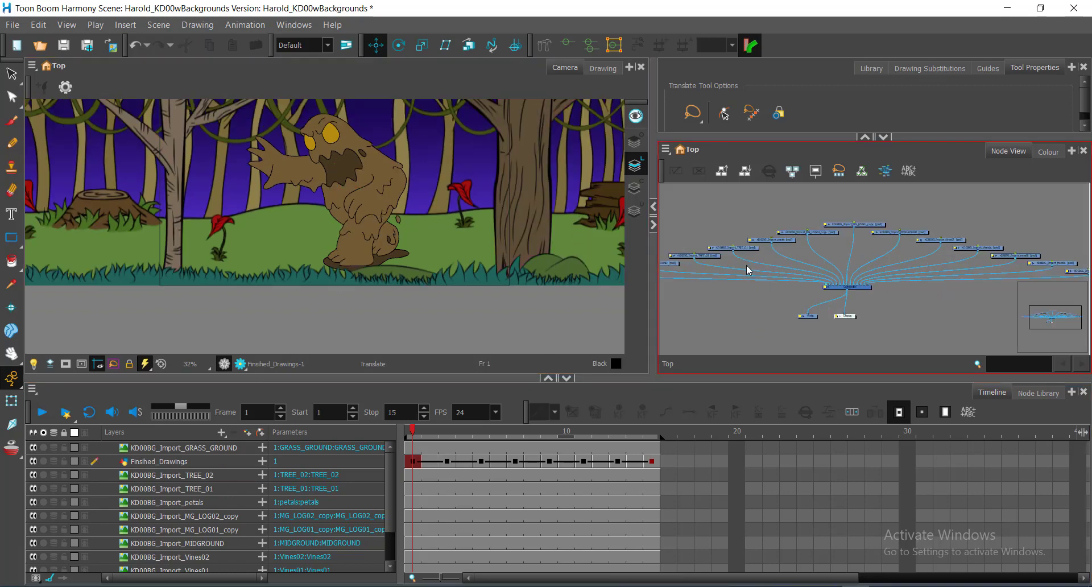
left_click_drag(729, 313, 795, 317)
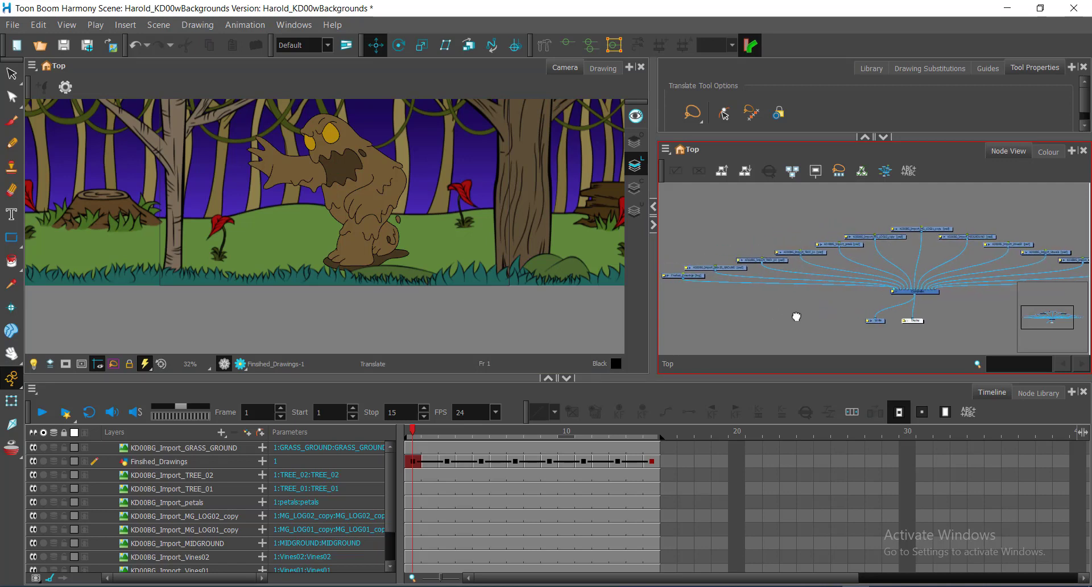
left_click_drag(444, 215, 442, 260)
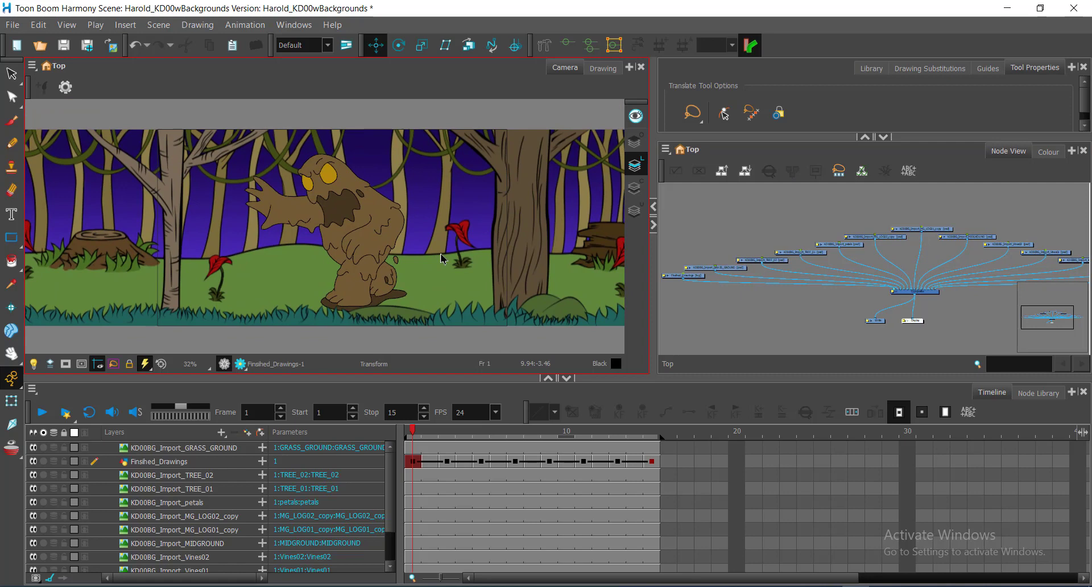
key("ctrl+s")
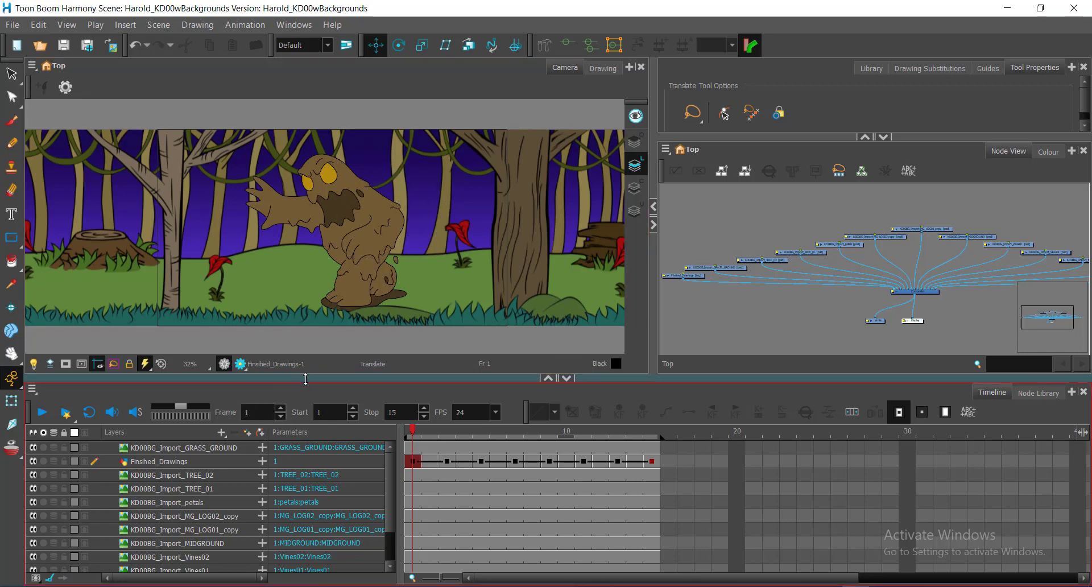
Step: Examine which vines in the artwork belong to the Vines01 and Vines02 layers
scroll(156, 489, "down", 1)
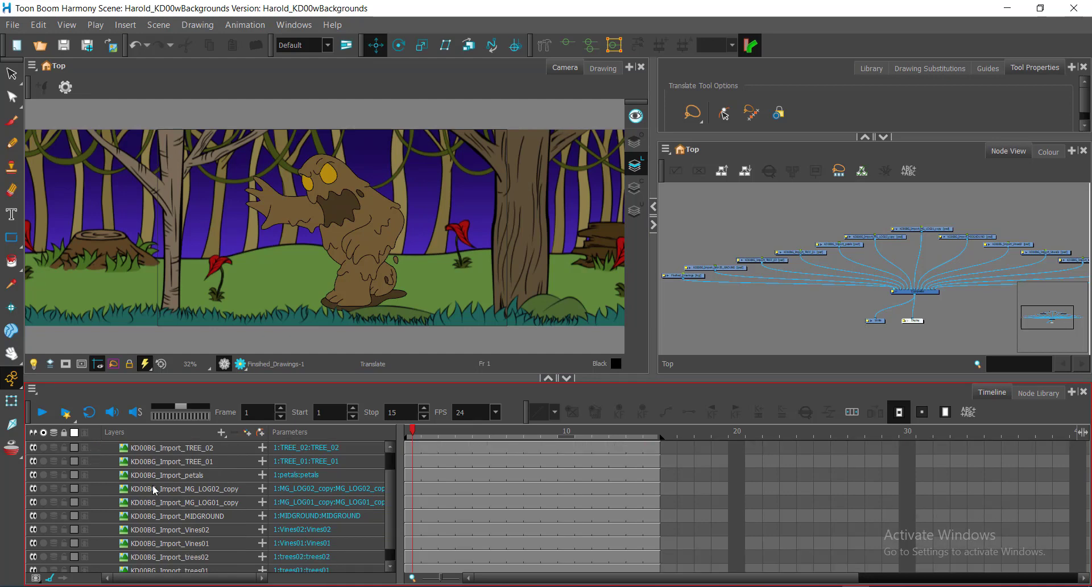
left_click(166, 530)
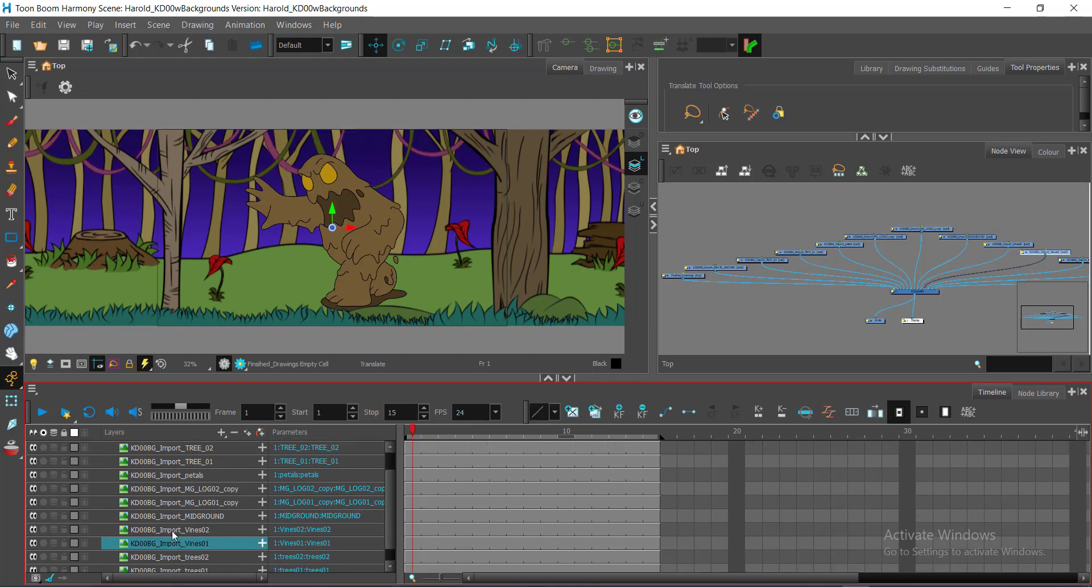
left_click(170, 543)
left_click(172, 528)
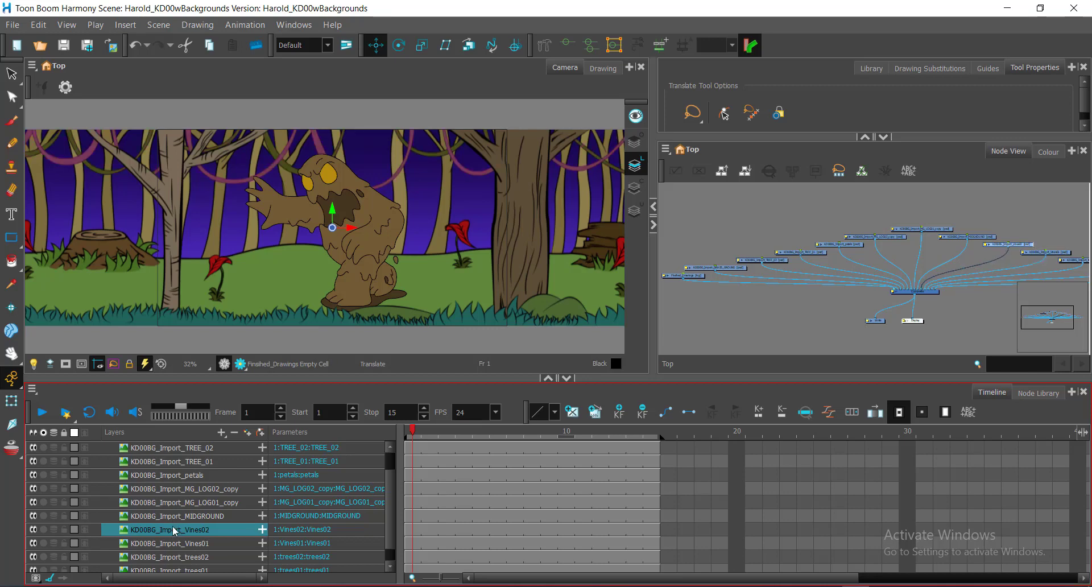
Step: Move the KD00BG_Import_trees02 layer between the Vines02 and Vines01 layers and save the scene
left_click(164, 558)
scroll(164, 563, "down", 1)
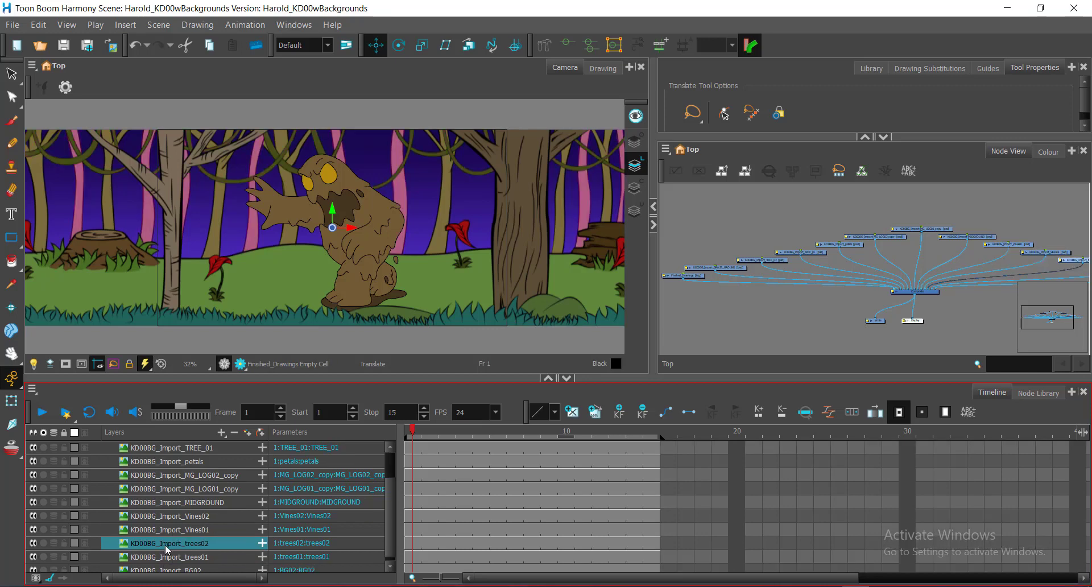
left_click_drag(162, 545, 172, 528)
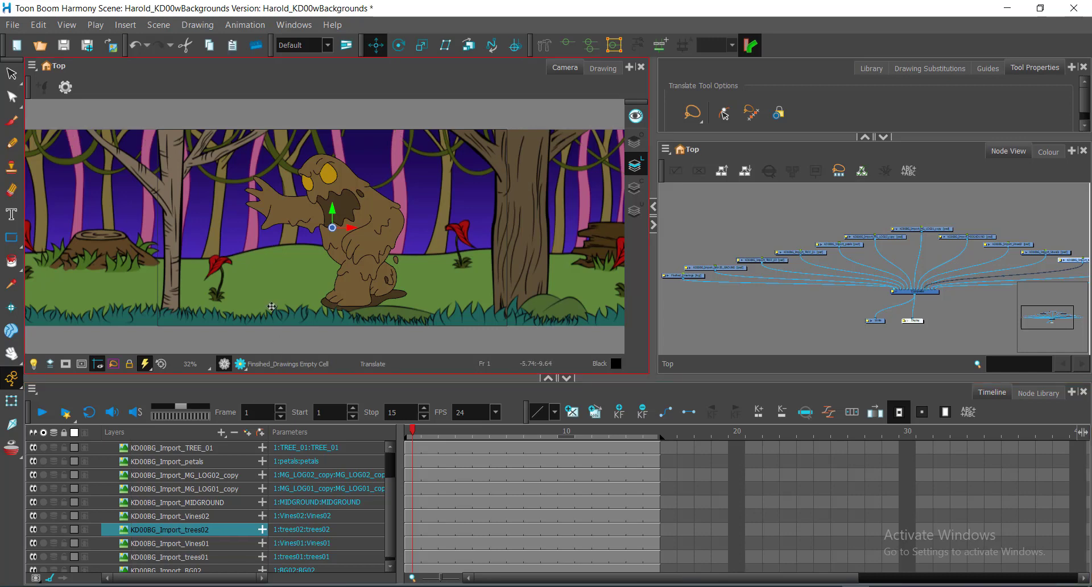
left_click(692, 231)
left_click(693, 234)
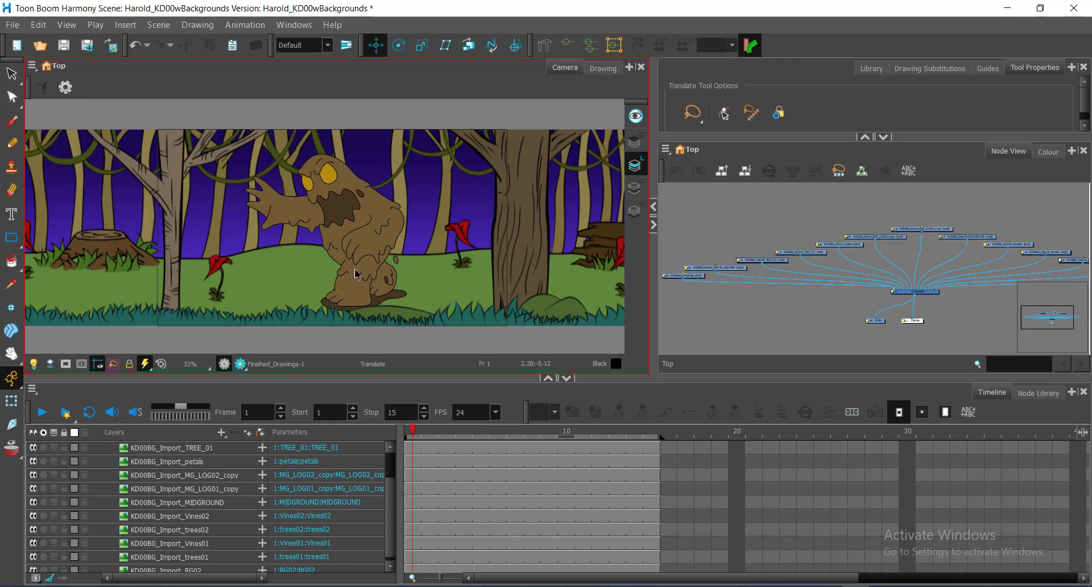
key("ctrl+s")
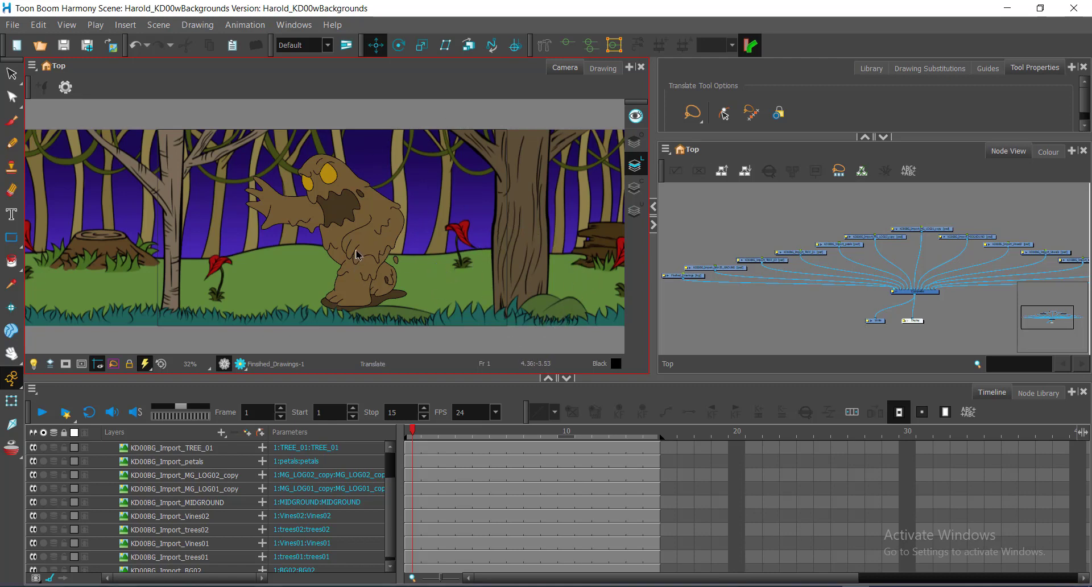
Step: Examine which artwork the petals, MG_LOG01_copy, MG_LOG02_copy and MIDGROUND layers contain, then clear the selection
key("space")
left_click_drag(368, 226, 348, 233)
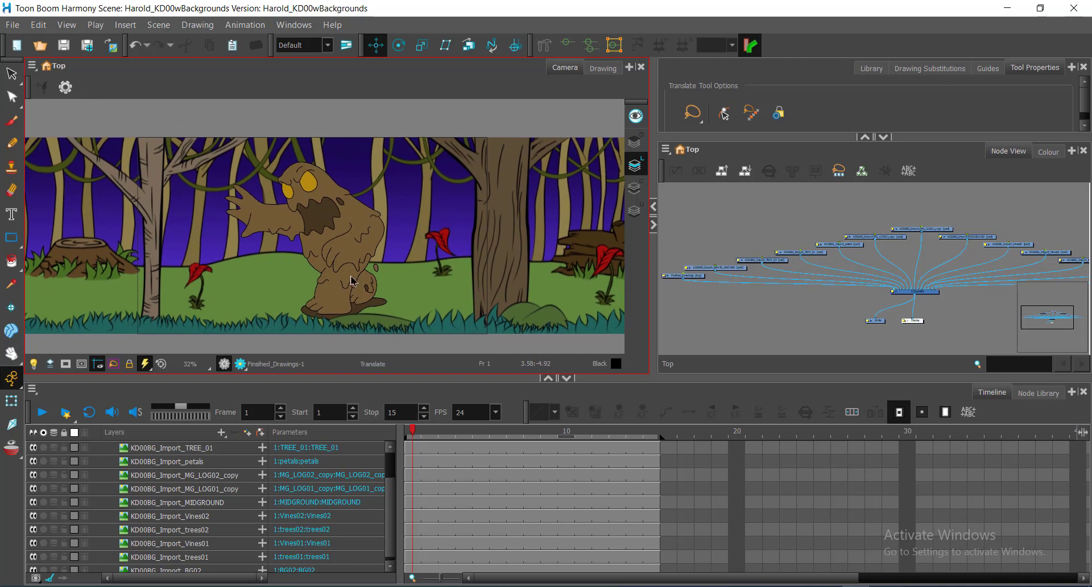
key("ctrl")
key("ctrl")
key("ctrl")
left_click(193, 462)
left_click(190, 488)
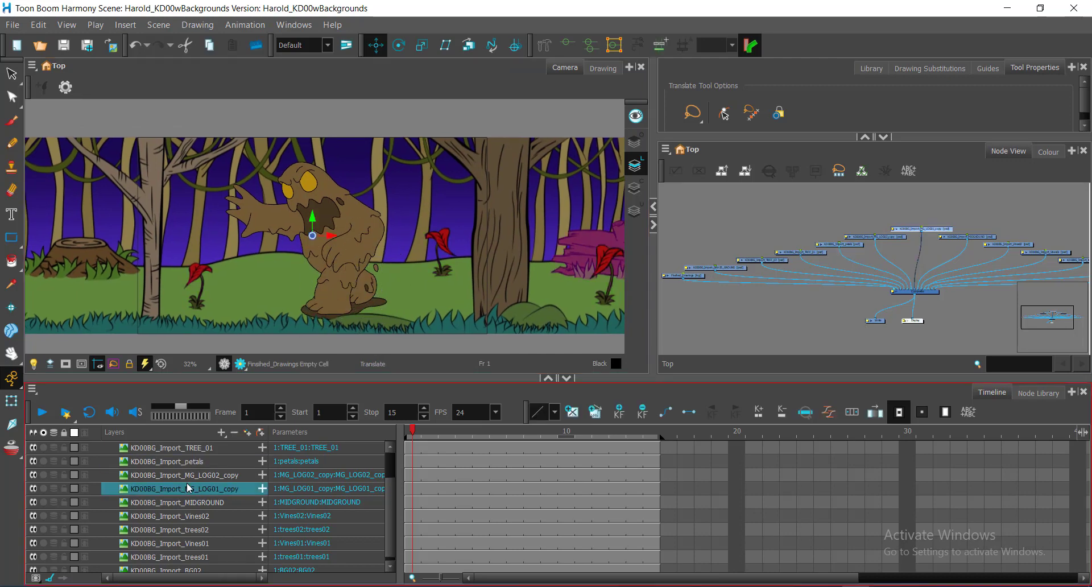
left_click(186, 502)
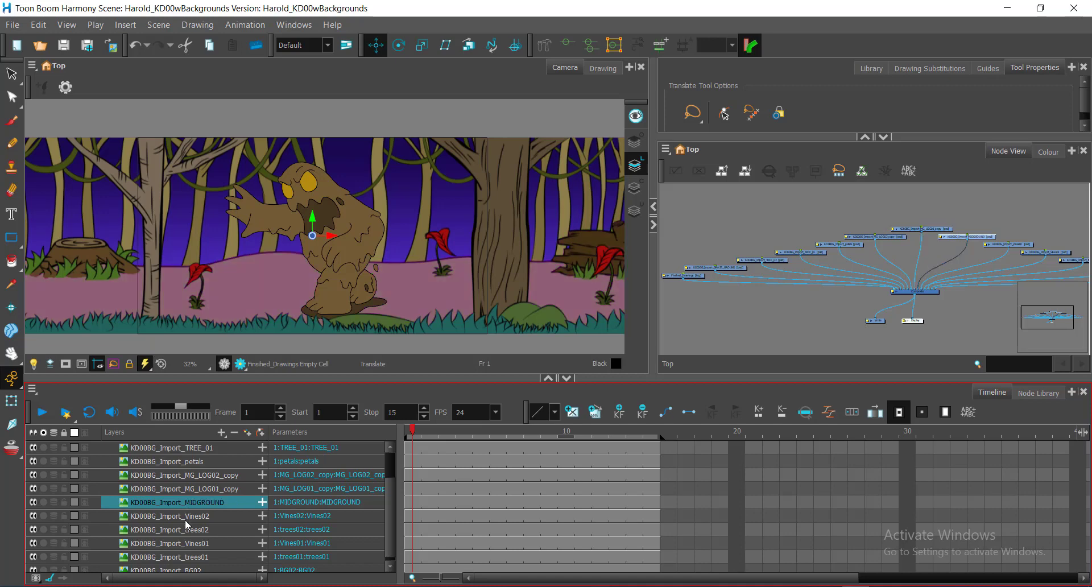
left_click(182, 479)
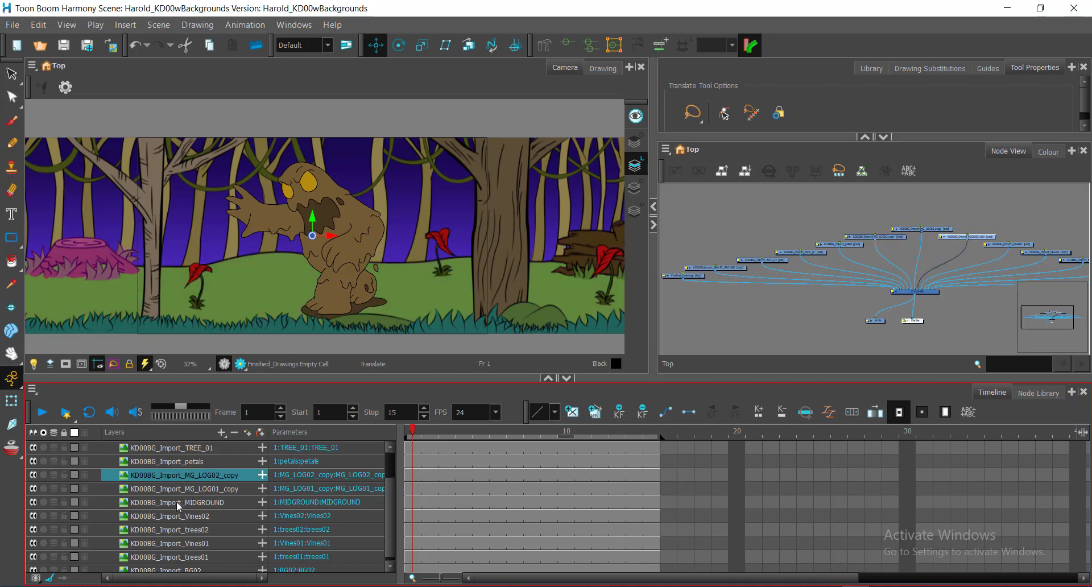
left_click(176, 501)
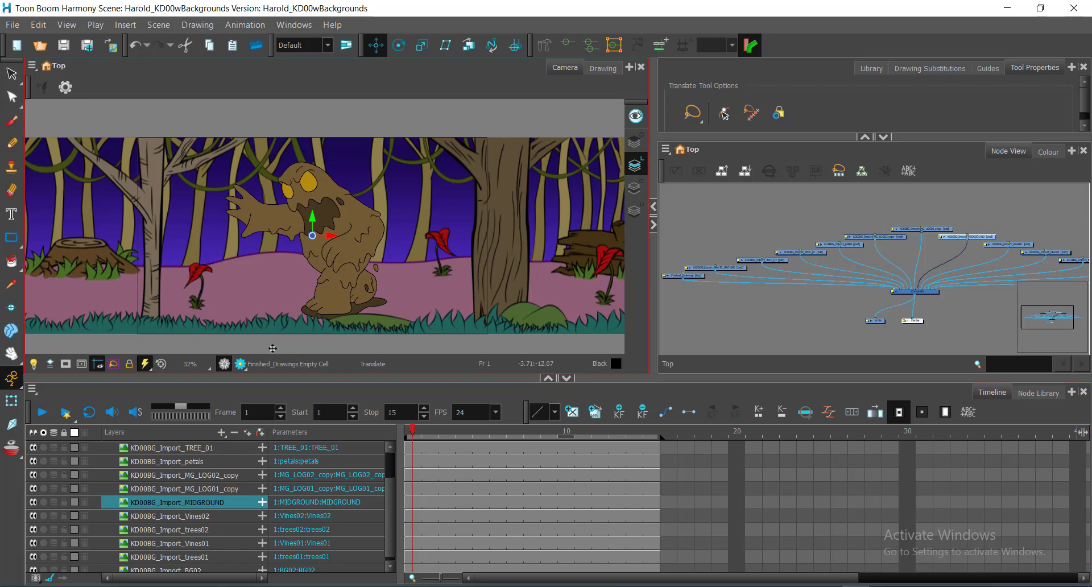
left_click(709, 320)
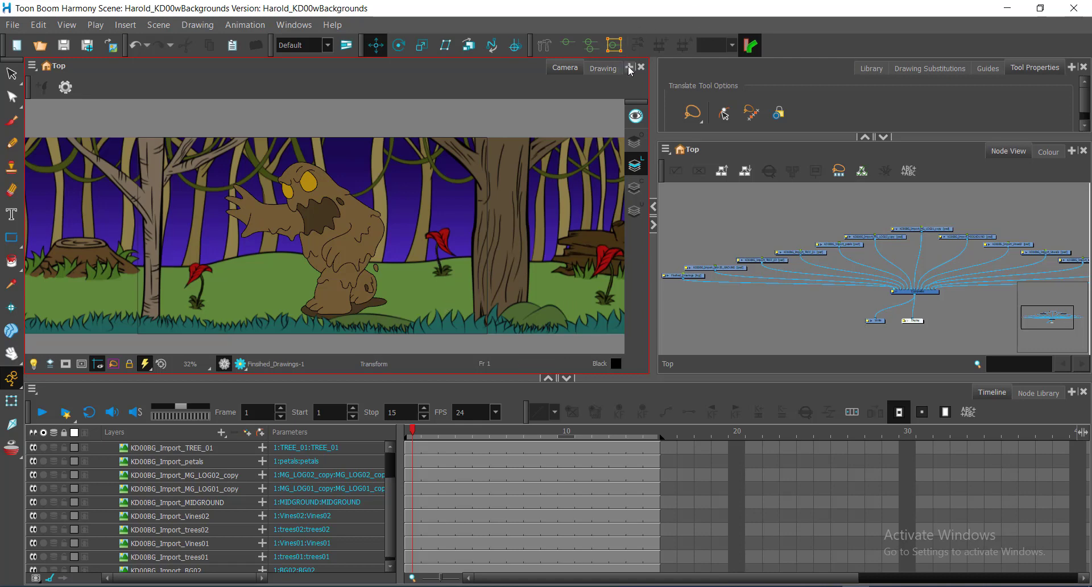
Step: Preview the shot through the camera mask and switch the mask back off
key("ctrl")
key("ctrl")
key("ctrl")
key("ctrl")
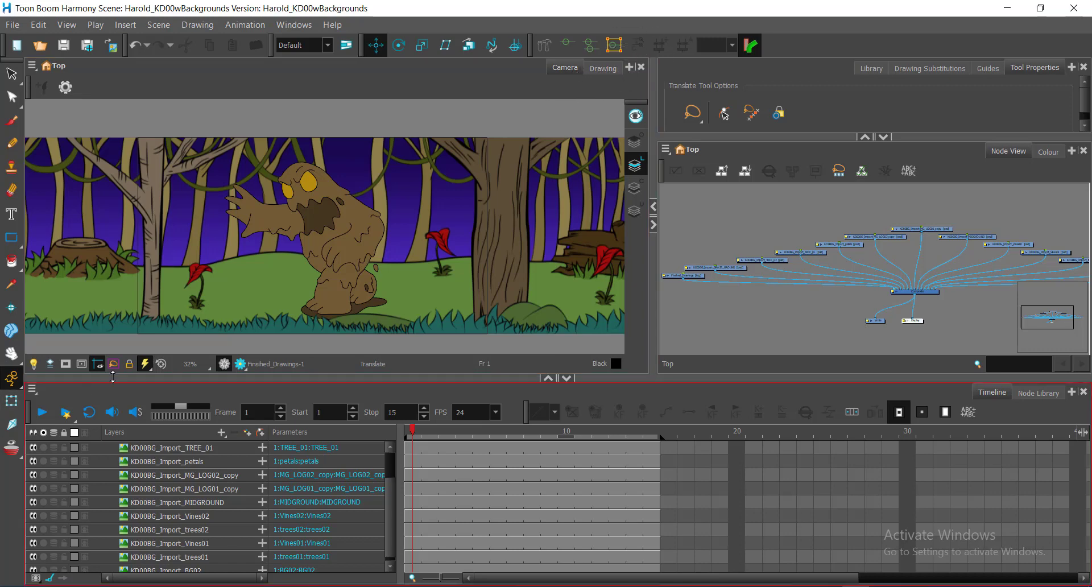
left_click(65, 365)
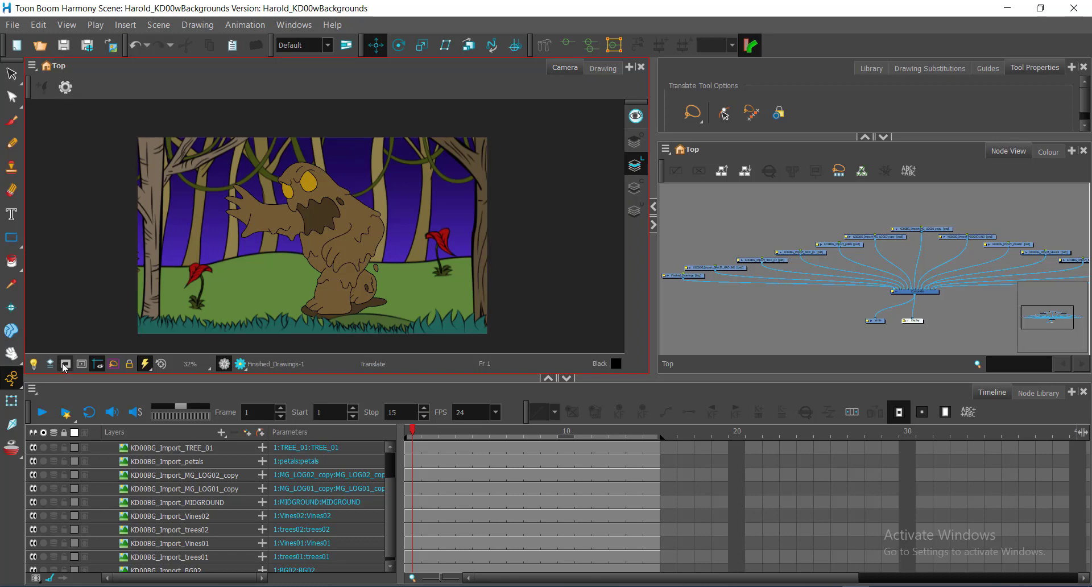
left_click(64, 365)
left_click(65, 365)
left_click(66, 365)
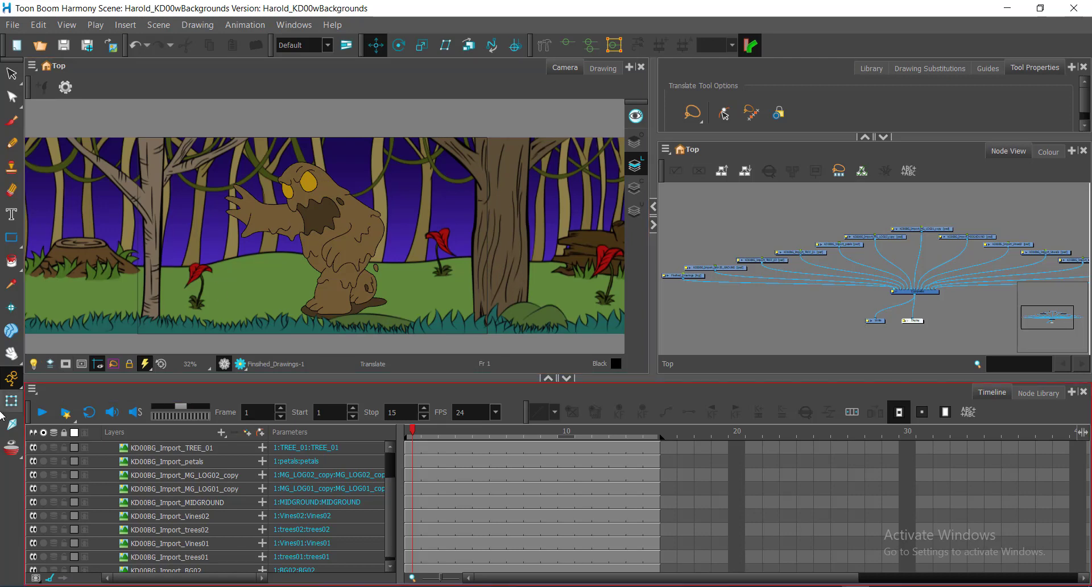
Step: Add a Perspective view alongside the existing Camera and Drawing views to see the whole scene in 3D space
left_click(606, 67)
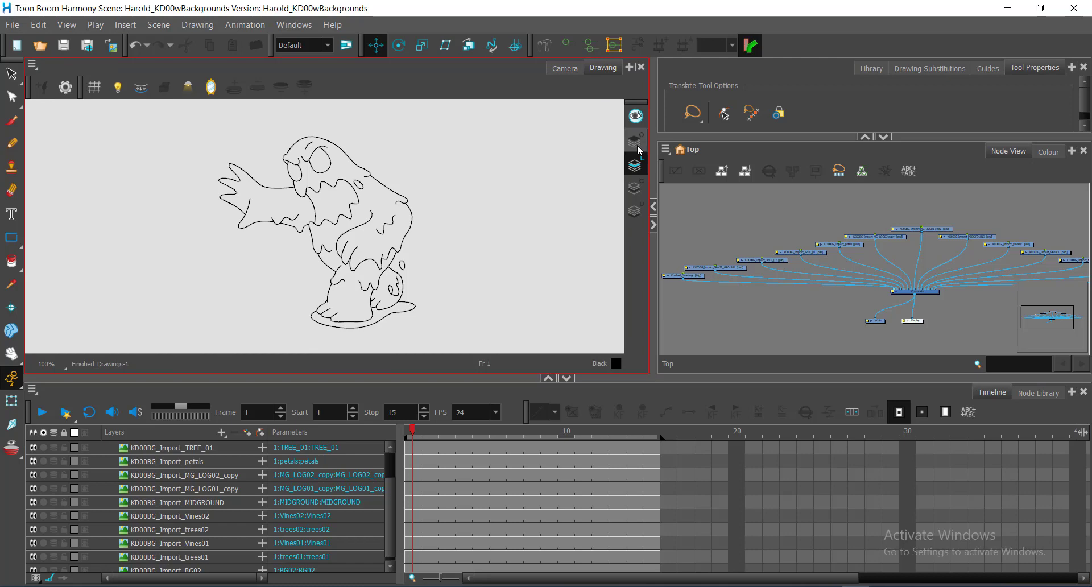
left_click(578, 72)
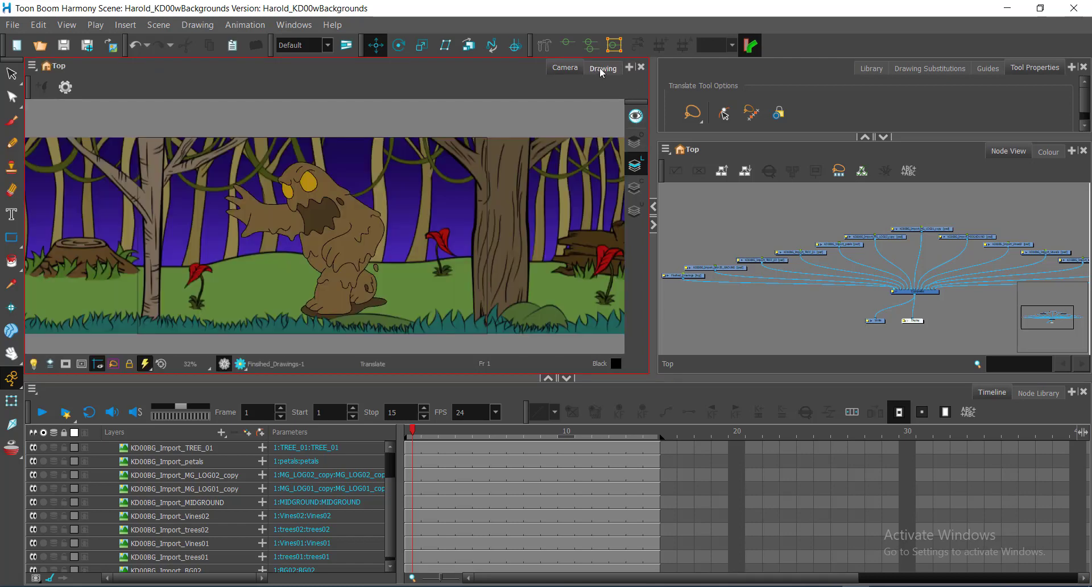
left_click(630, 68)
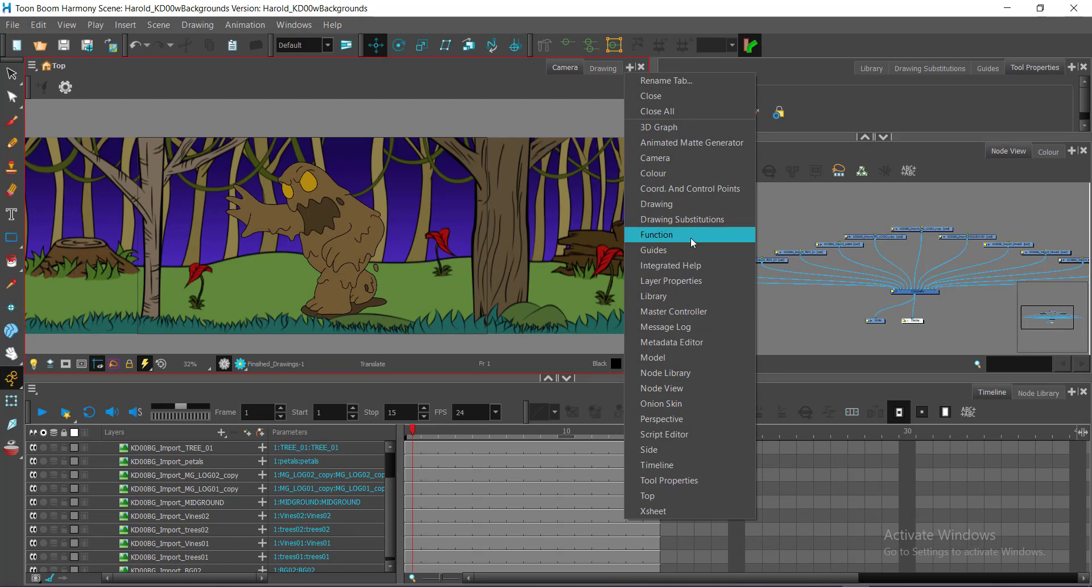
left_click(690, 418)
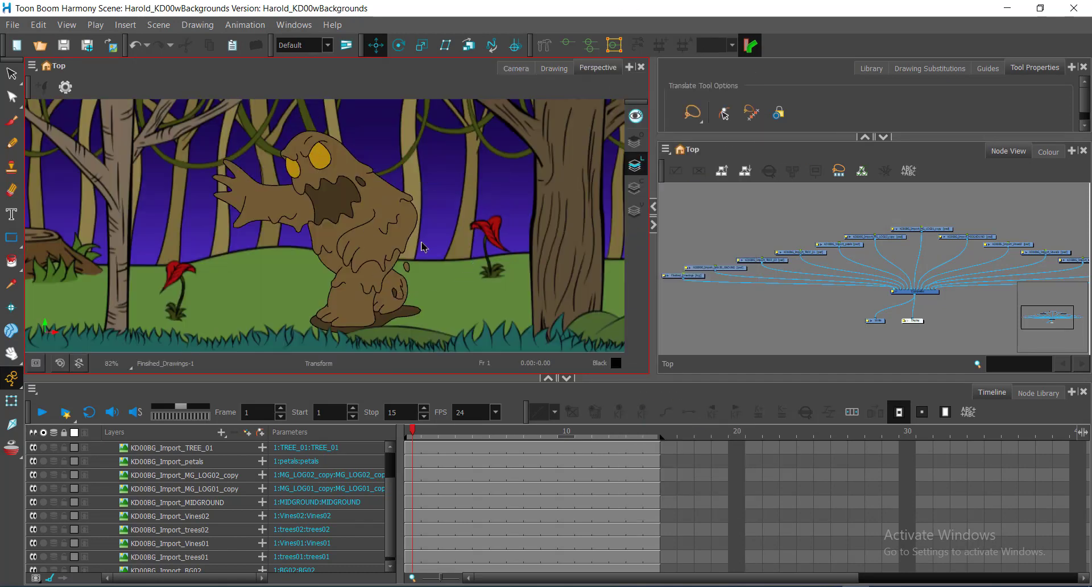
scroll(415, 251, "down", 1)
scroll(416, 250, "up", 3)
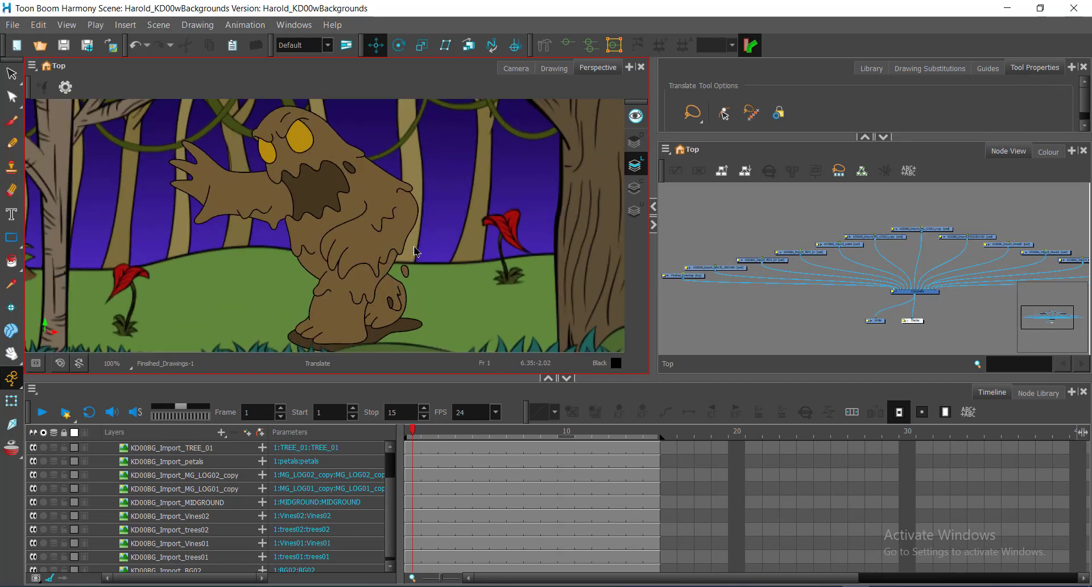
scroll(416, 251, "down", 5)
scroll(416, 251, "up", 1)
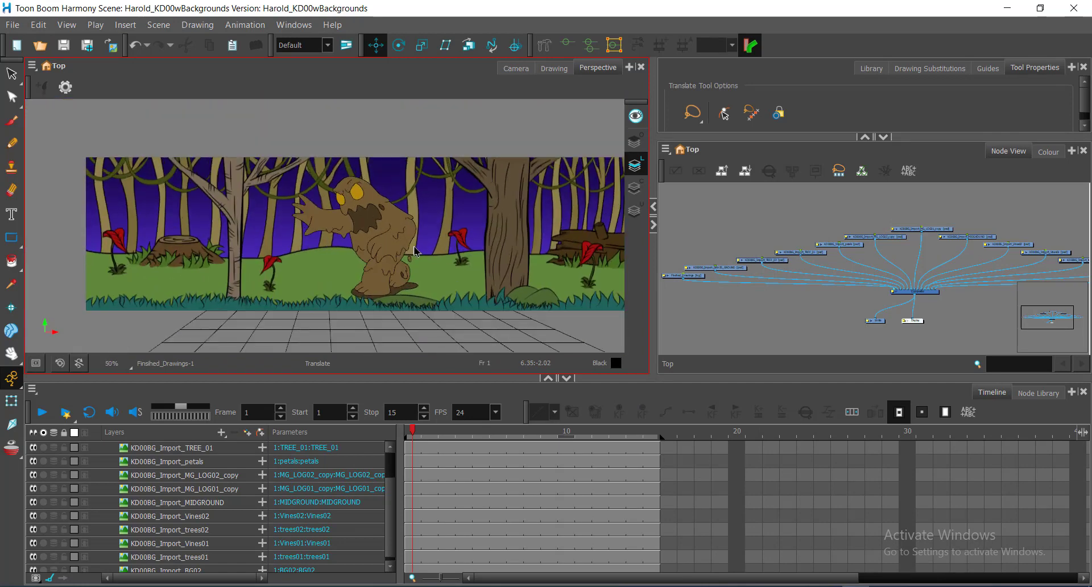
left_click_drag(451, 260, 418, 236)
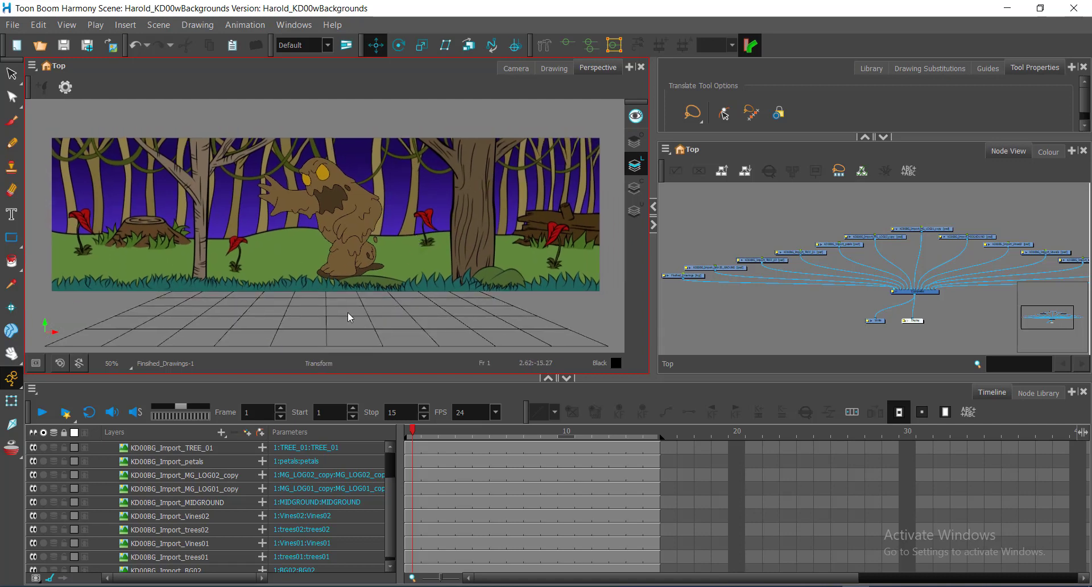
Step: Examine the layered forest scene from a different angle and distance in the Perspective view
key("ctrl")
key("ctrl")
key("ctrl")
key("ctrl")
left_click(430, 242)
left_click_drag(290, 229, 247, 221)
scroll(328, 263, "down", 1)
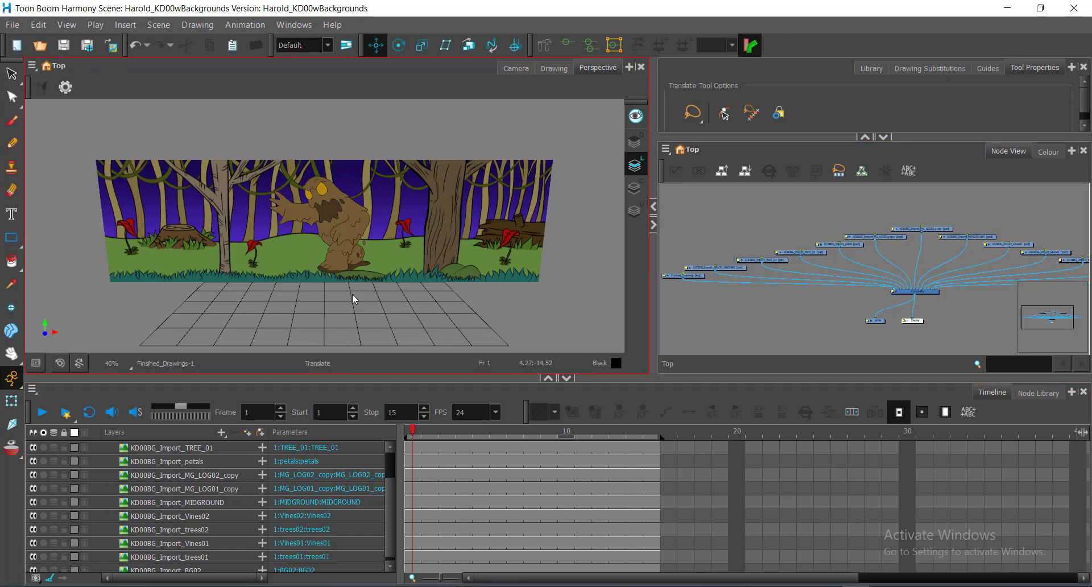
left_click_drag(316, 291, 291, 292)
key("ctrl")
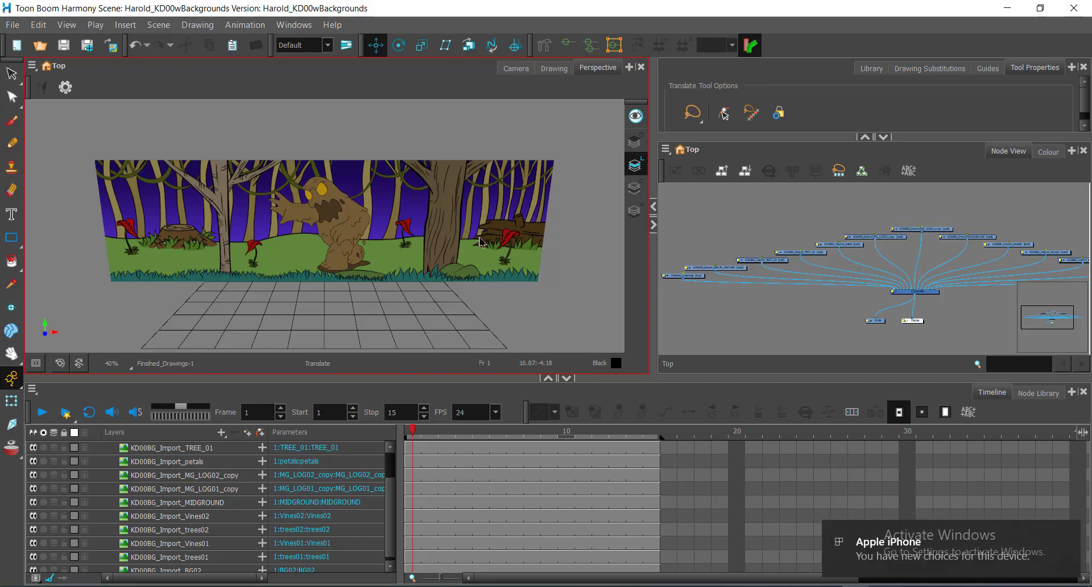
left_click(1067, 535)
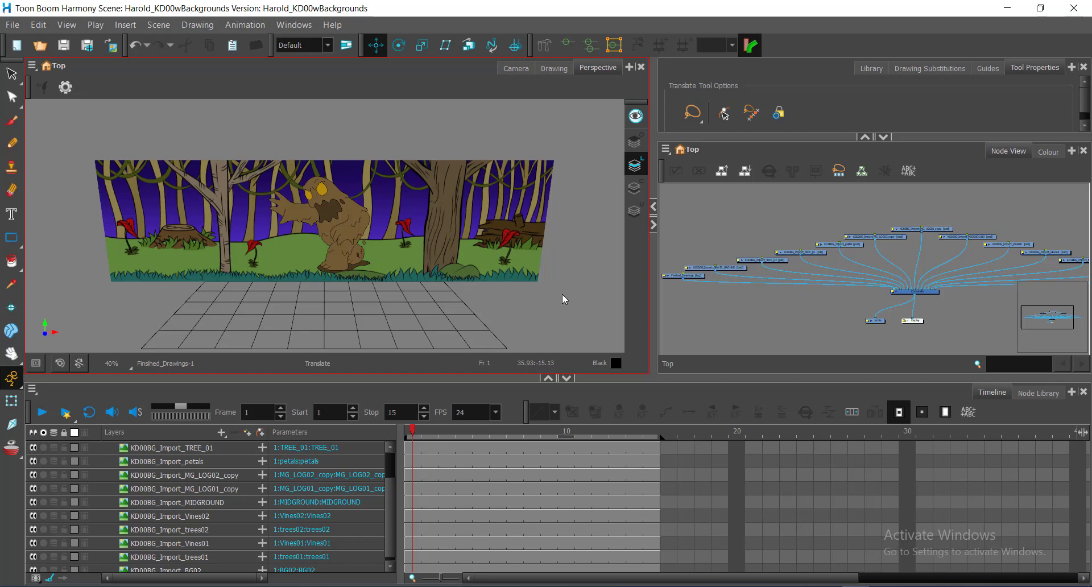
Step: Add a Top view, dock it beside the Perspective view, enlarge both, and frame the camera cone
left_click(629, 67)
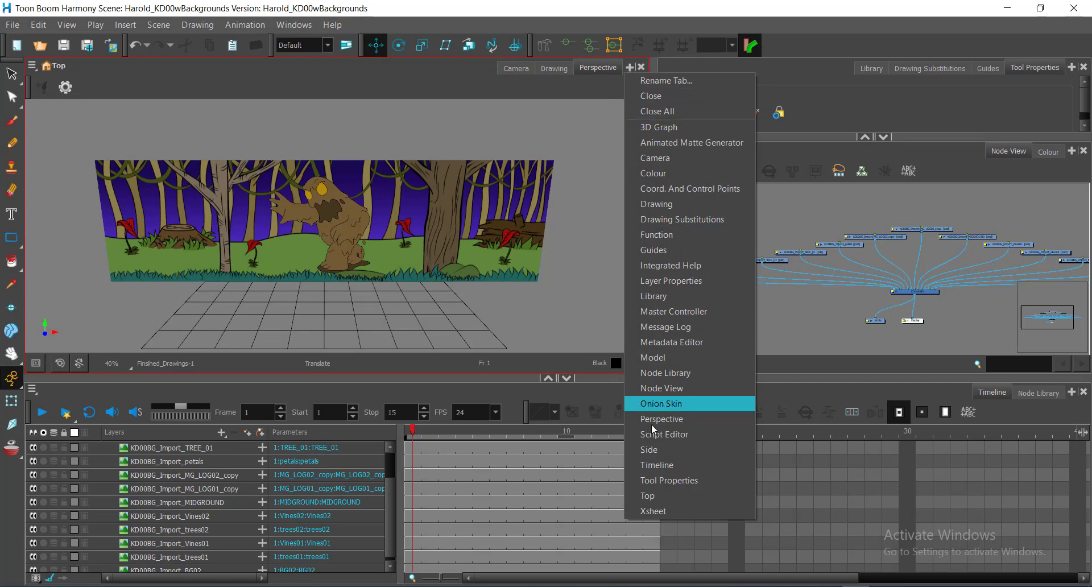
left_click(684, 496)
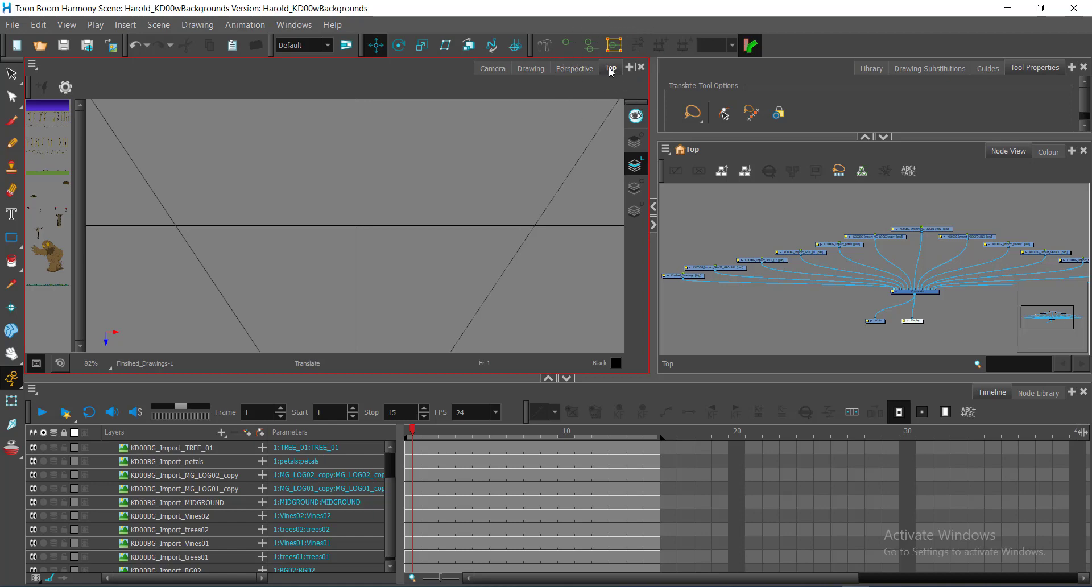
mouse_move(610, 72)
left_mouse_down()
mouse_move(654, 122)
mouse_move(636, 122)
mouse_move(613, 64)
mouse_move(608, 122)
mouse_move(608, 65)
left_mouse_up()
left_click_drag(612, 70, 644, 229)
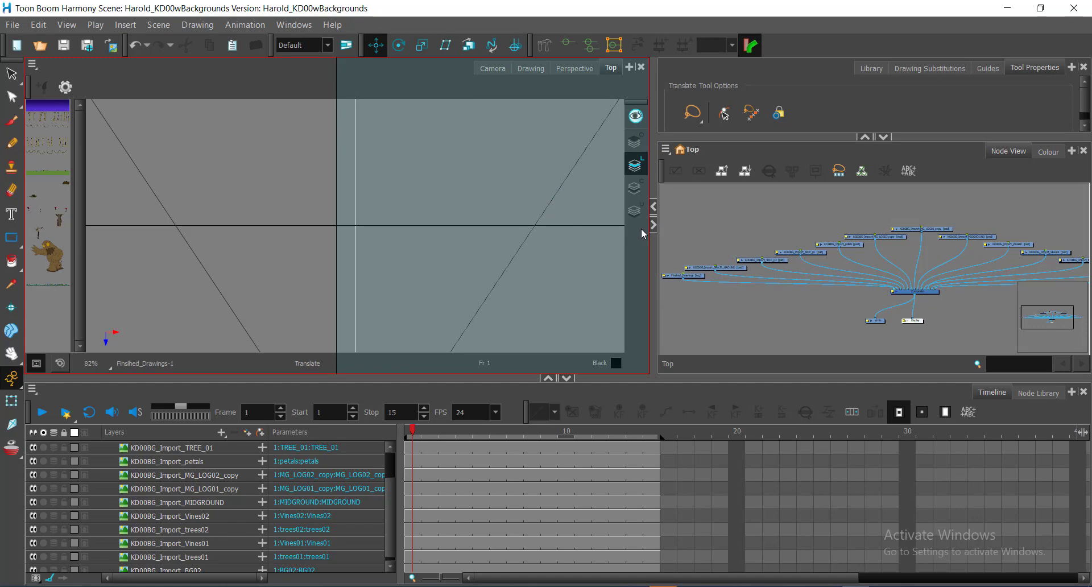
left_click_drag(641, 229, 642, 229)
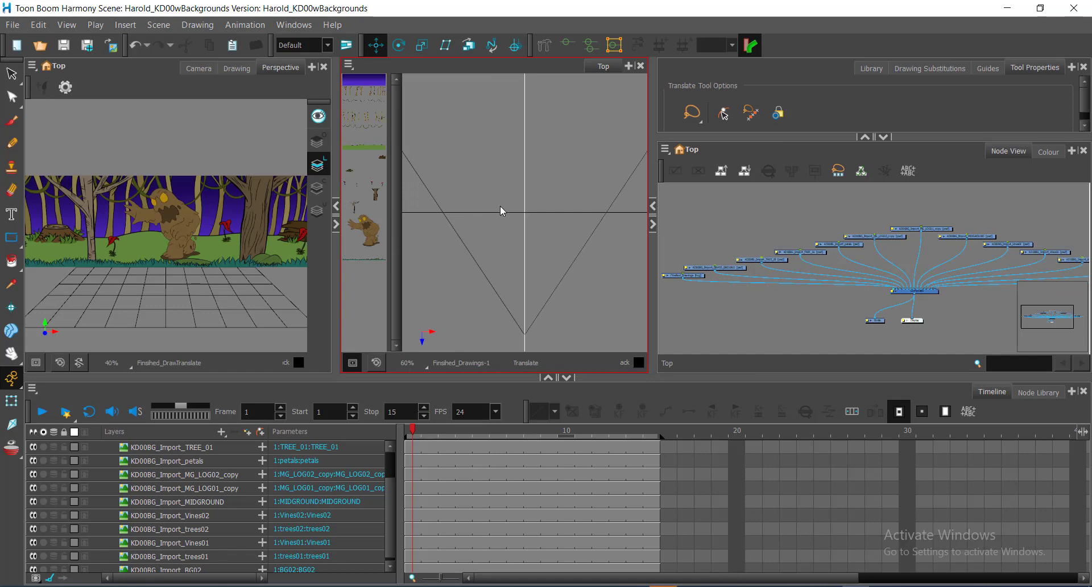
left_click_drag(655, 260, 865, 263)
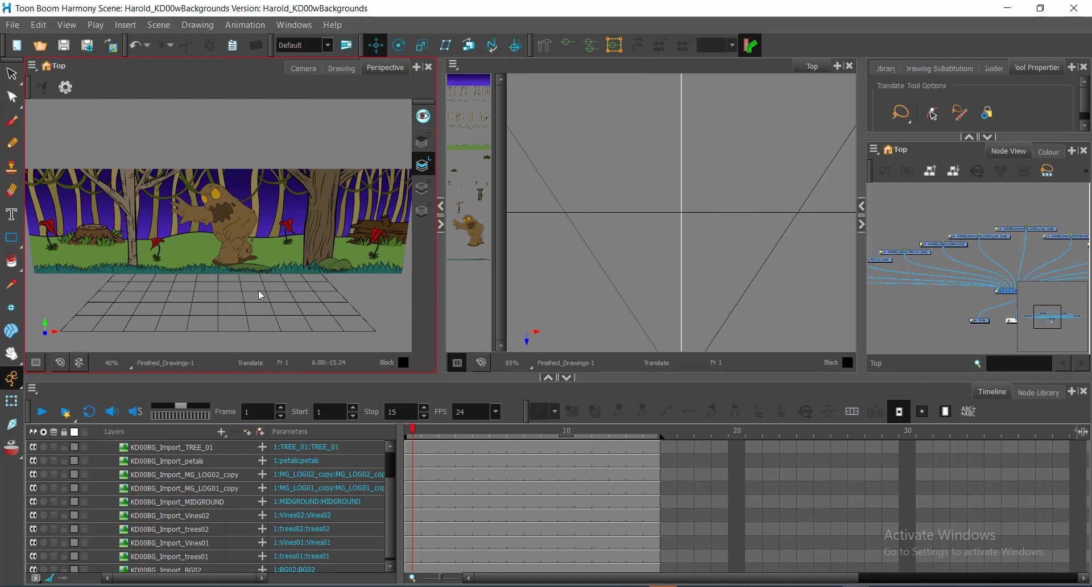
left_click_drag(222, 308, 242, 284)
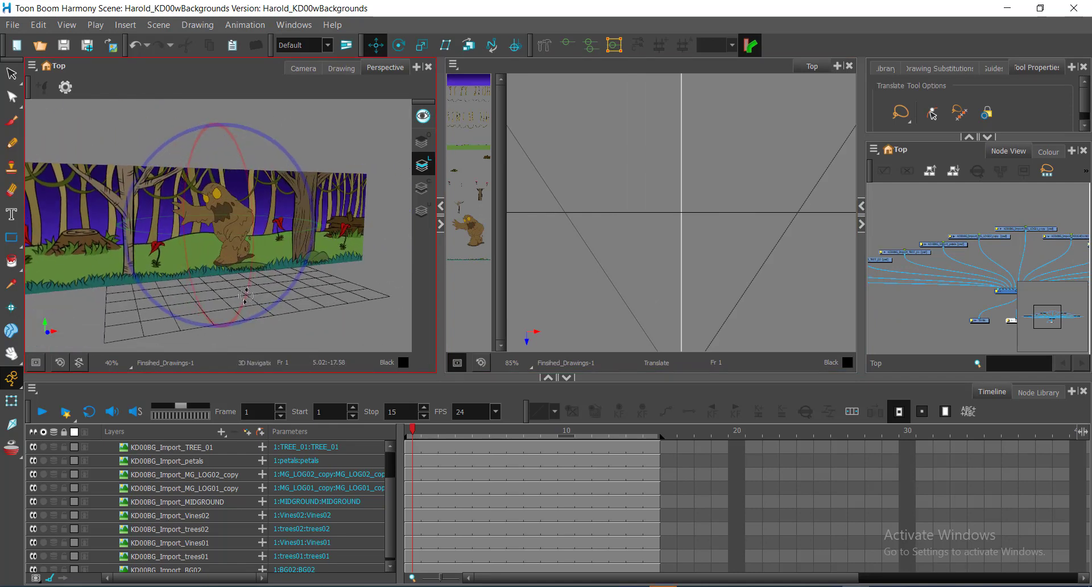
left_click_drag(677, 271, 653, 231)
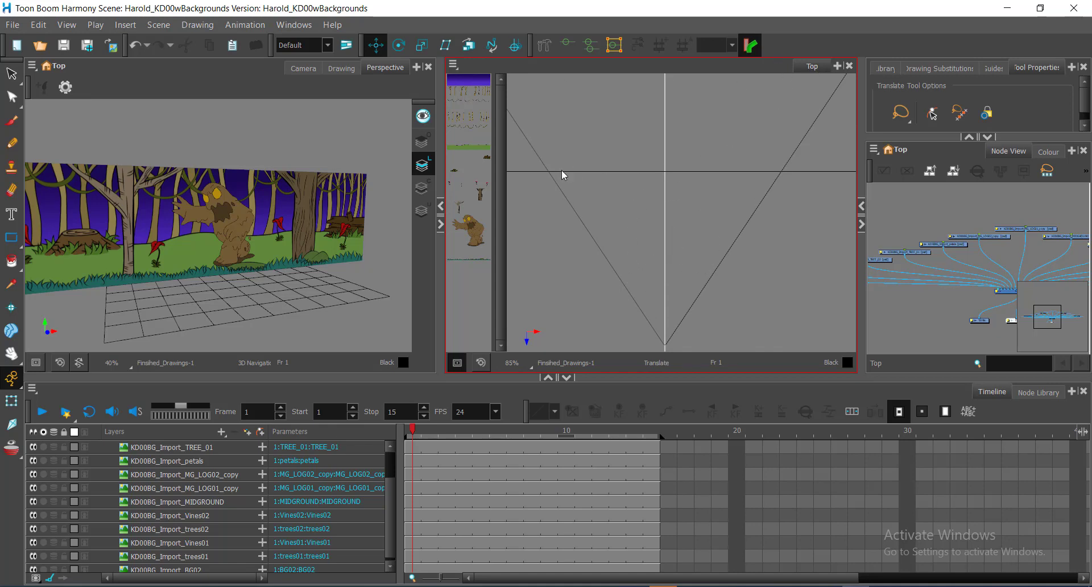
scroll(664, 252, "down", 1)
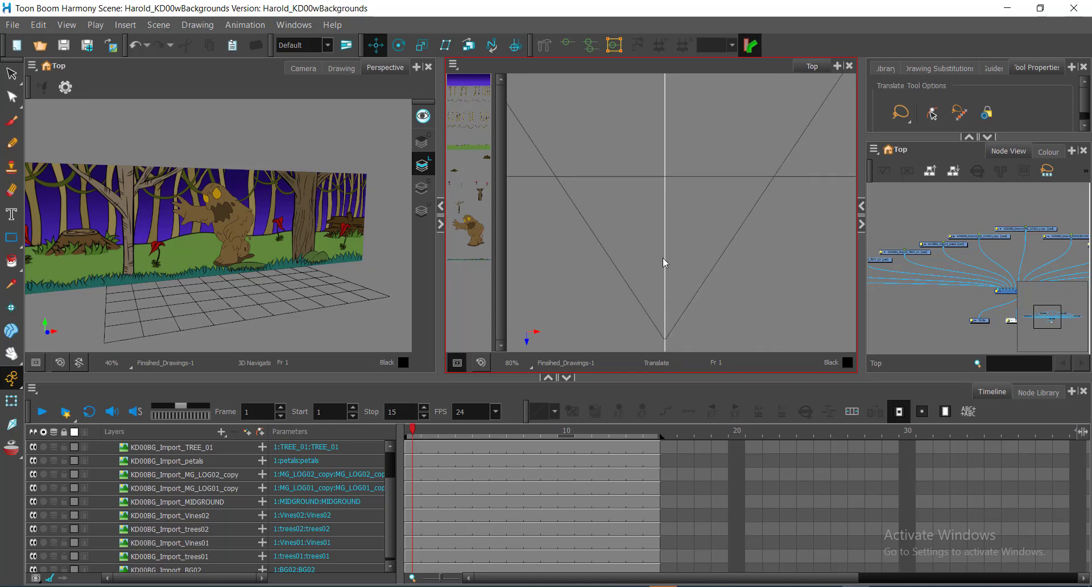
Step: Close the iTunes window running in the background
left_click(699, 395)
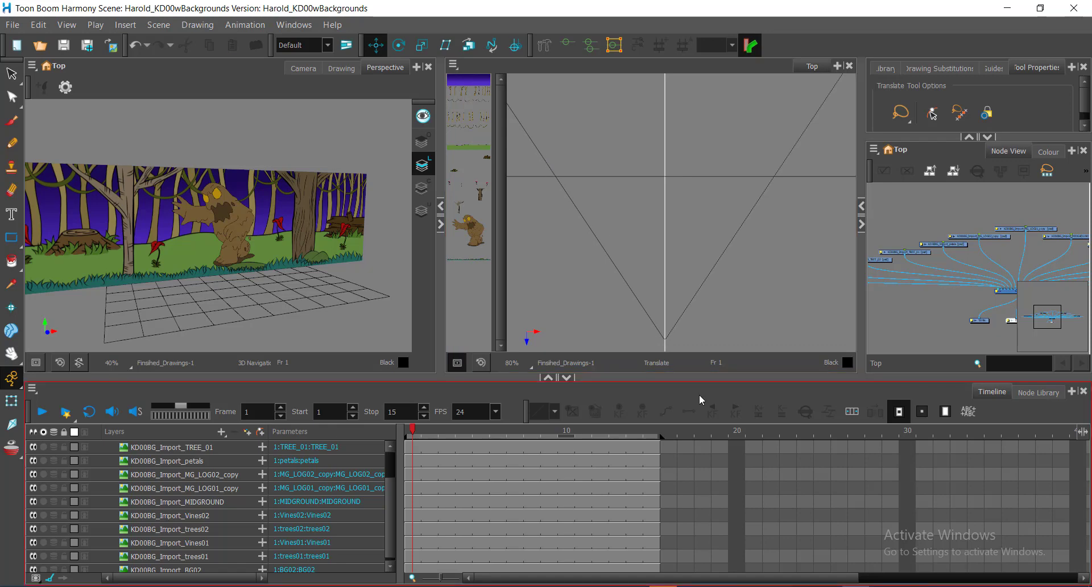
right_click(663, 586)
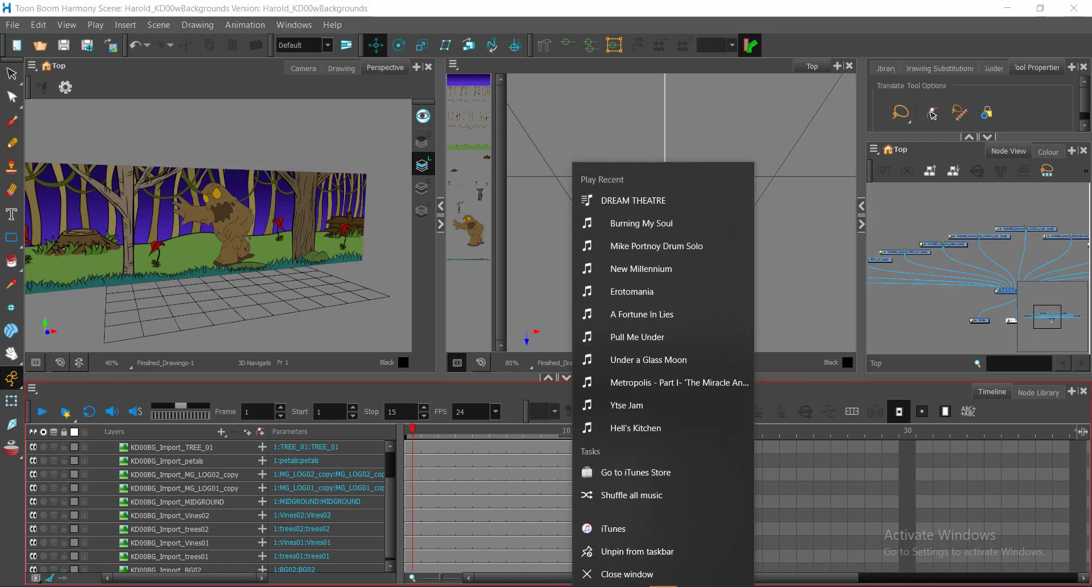
left_click(655, 574)
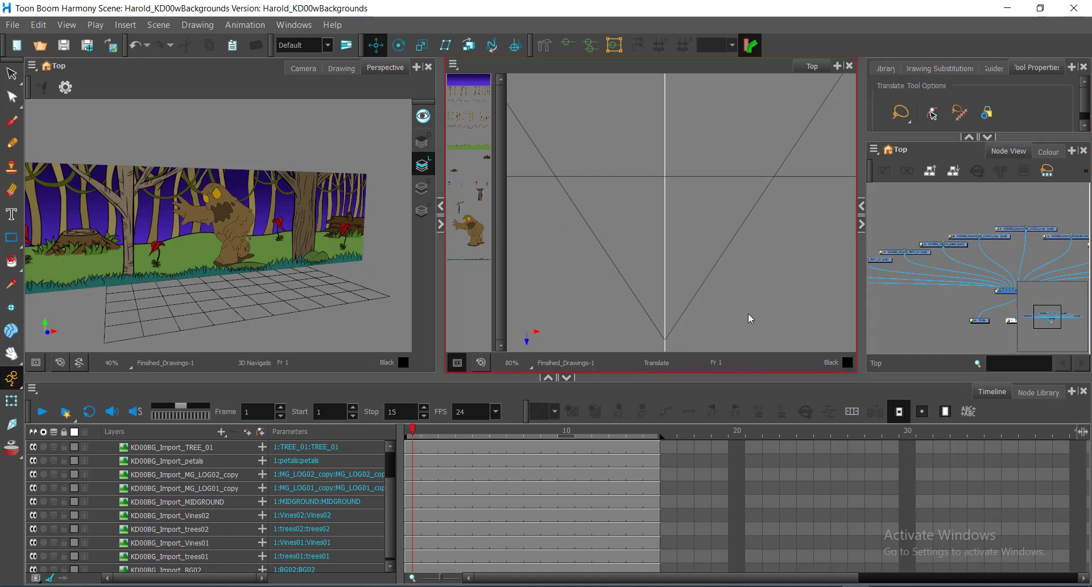
left_click(814, 67)
left_click(815, 69)
left_click(816, 66)
left_click(747, 179)
left_click(227, 285)
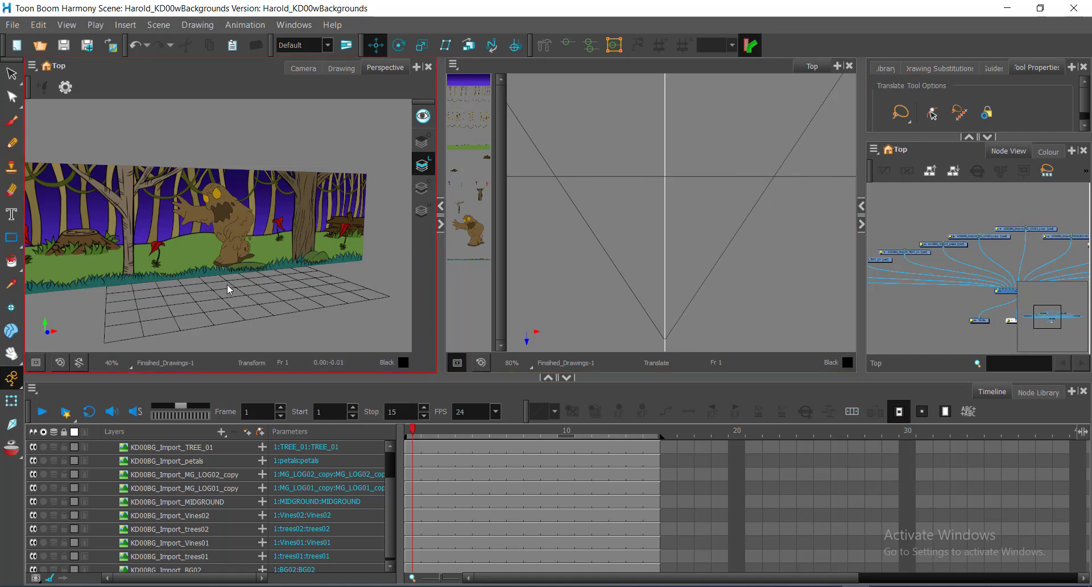
left_click(699, 180)
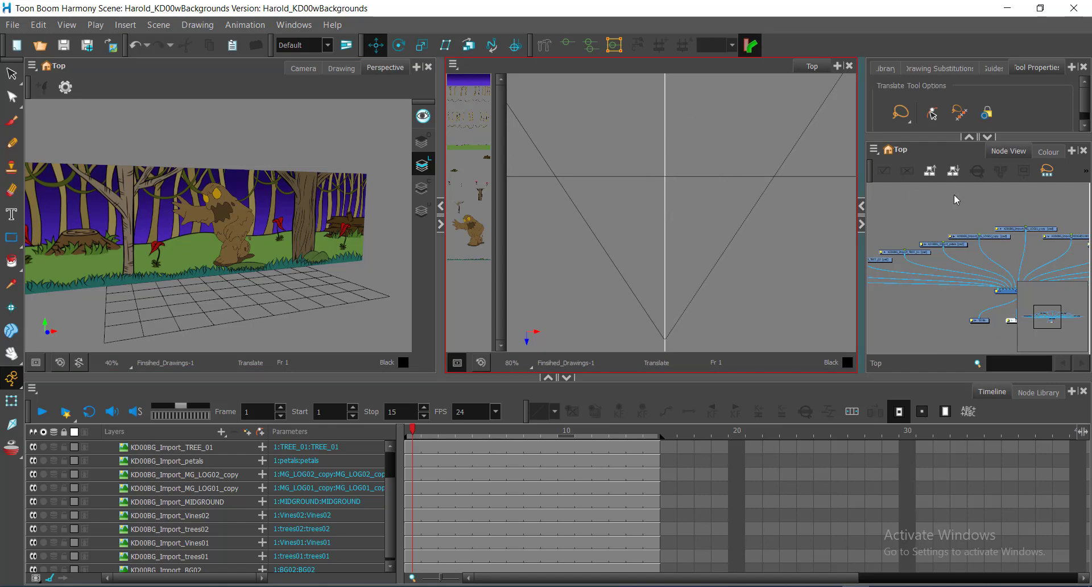
Step: Check which artwork two groups of background nodes hold in the node network, then clear the selection
left_click_drag(971, 203, 1062, 252)
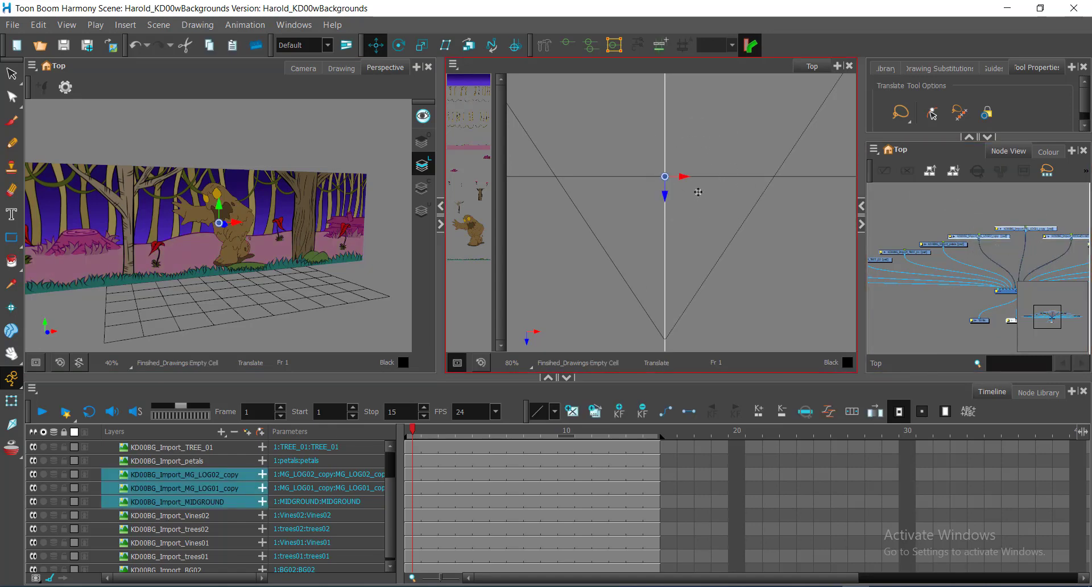
left_click_drag(893, 226, 974, 273)
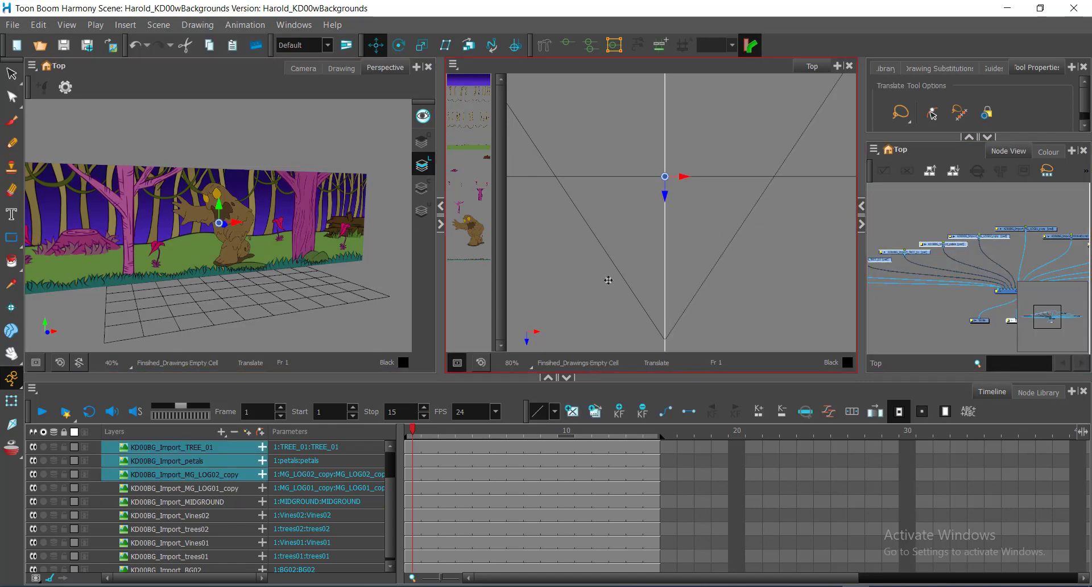
left_click(880, 311)
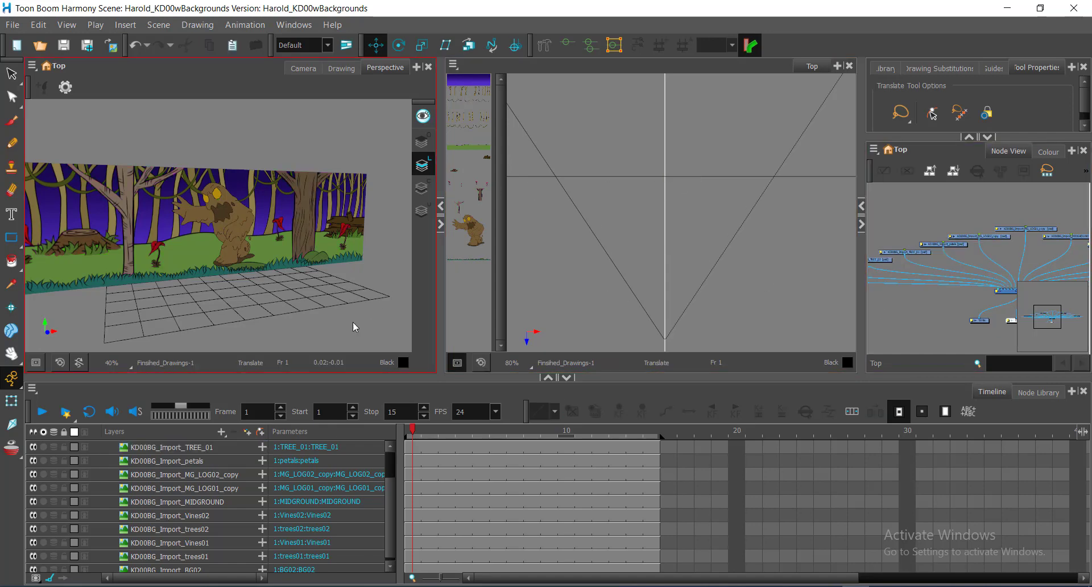
Step: Try moving the KD00BG_Import_GRASS_GROUND layer forward toward the camera in the Top view, checking its depth in the Perspective view
scroll(167, 468, "up", 1)
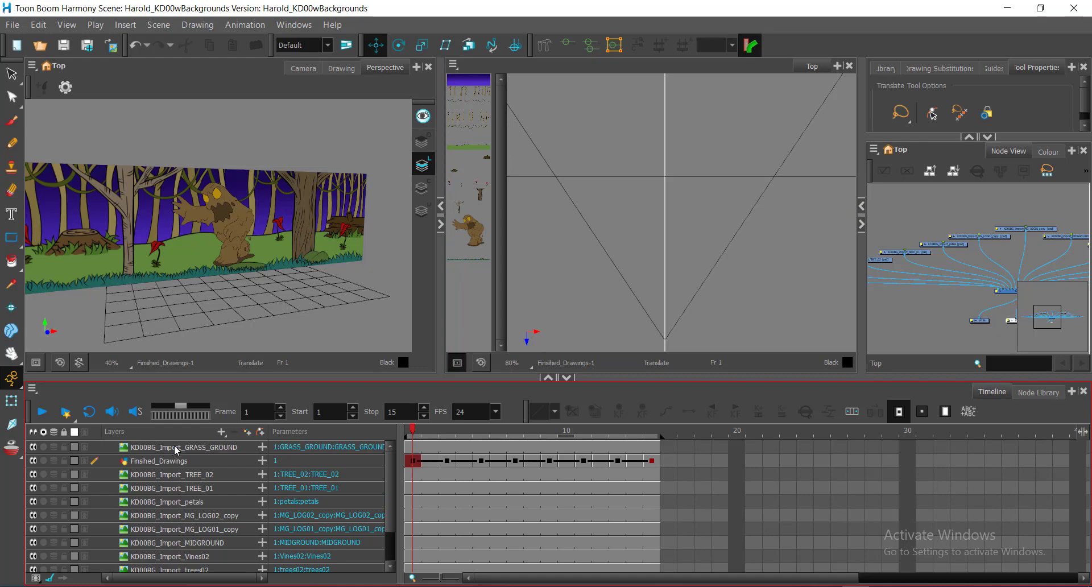
left_click(176, 449)
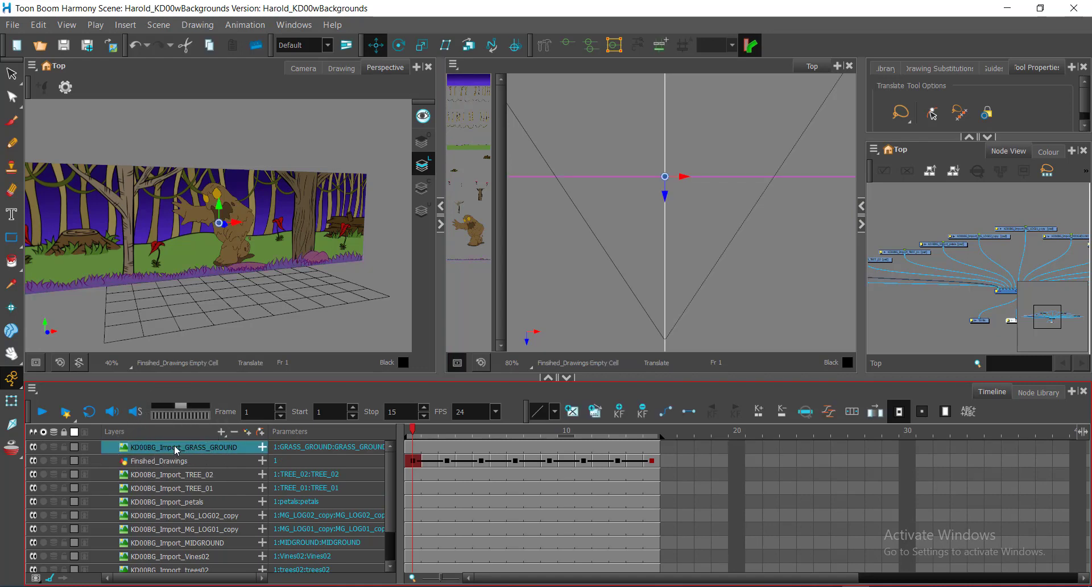
key("ctrl")
key("ctrl")
key("ctrl")
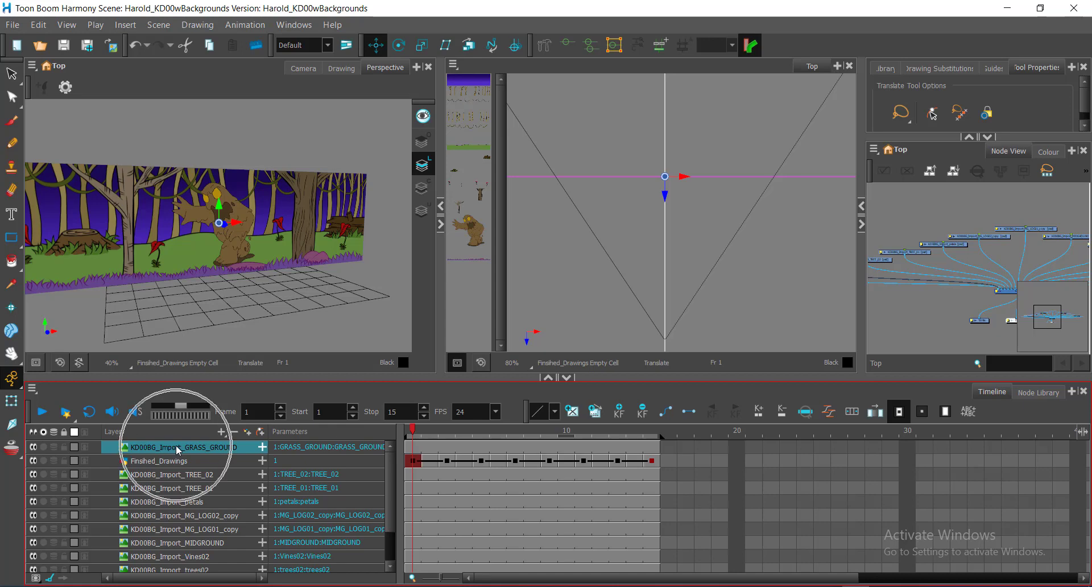
key("ctrl")
key("ctrl")
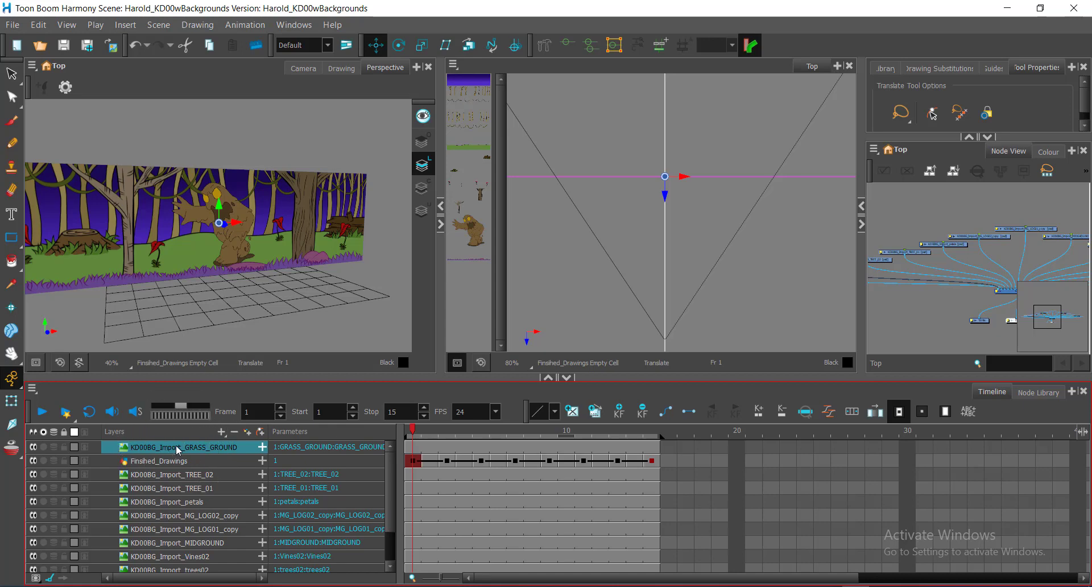
key("ctrl")
key("ctrl")
key("ctrl")
key("ctrl")
key("ctrl")
key("ctrl")
key("ctrl")
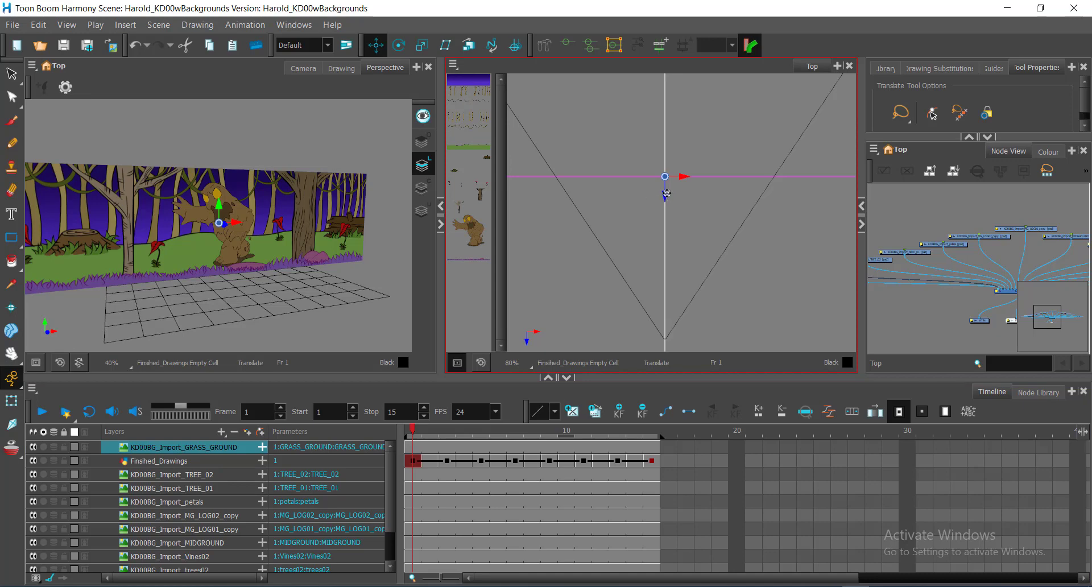
left_click_drag(666, 194, 687, 204)
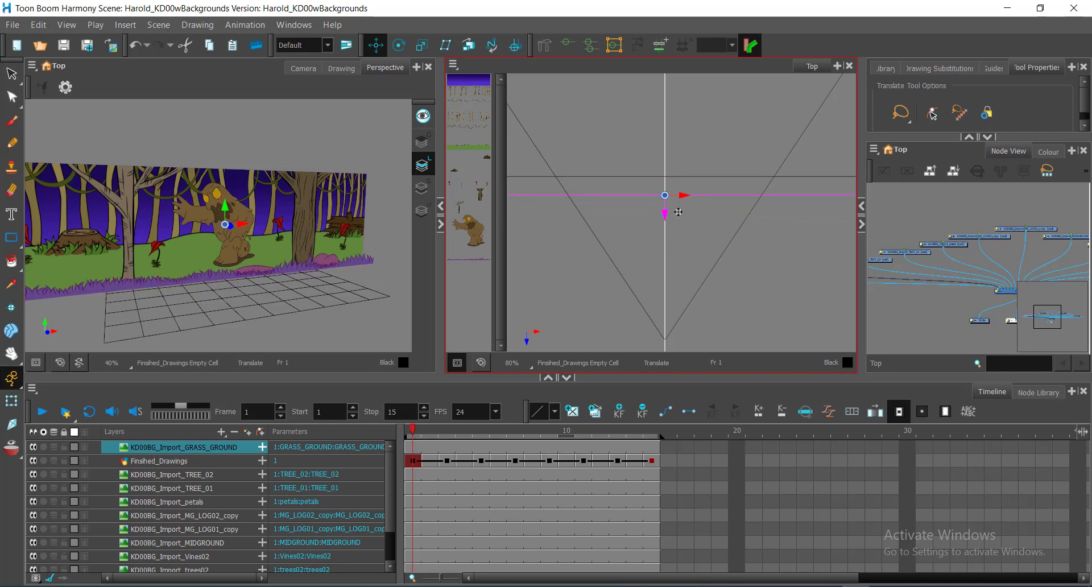
left_click_drag(182, 308, 250, 322)
left_click_drag(669, 211, 675, 222)
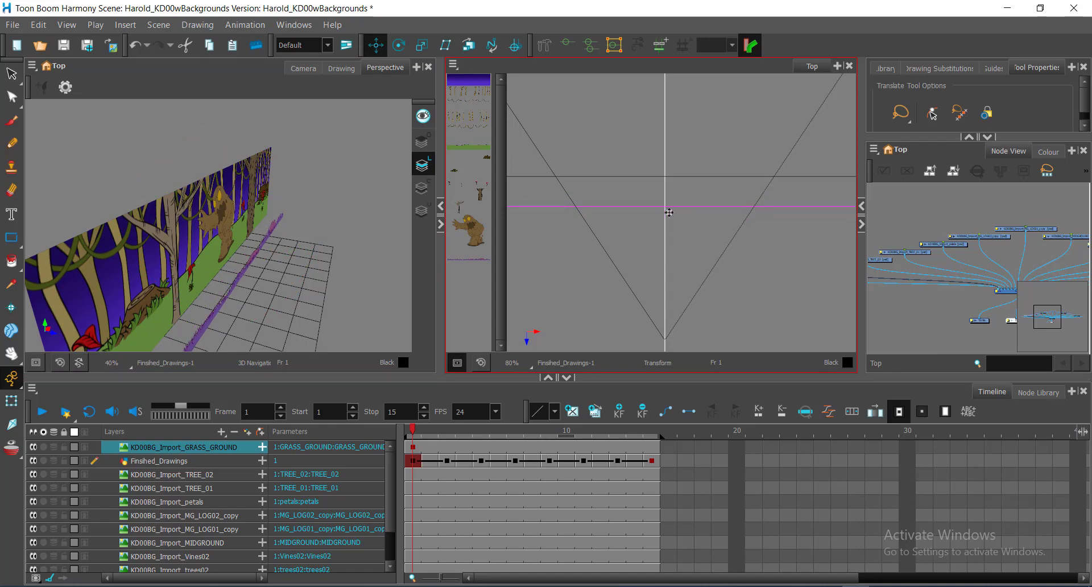
Step: Undo the forward moves of the grass ground layer and turn the Perspective view back to face the scene
key("ctrl+z")
key("ctrl+z")
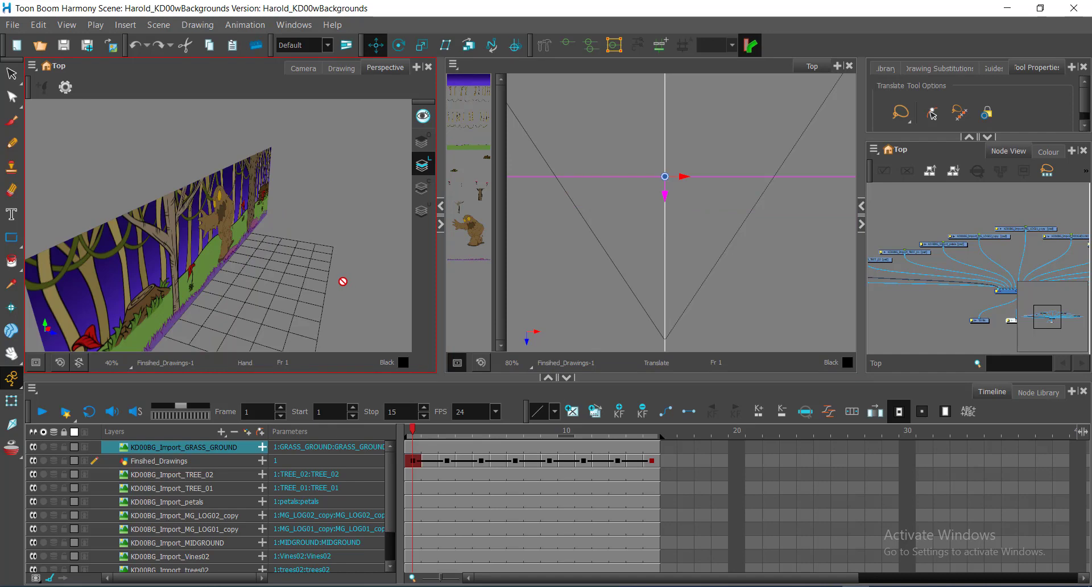
left_click_drag(344, 281, 230, 231)
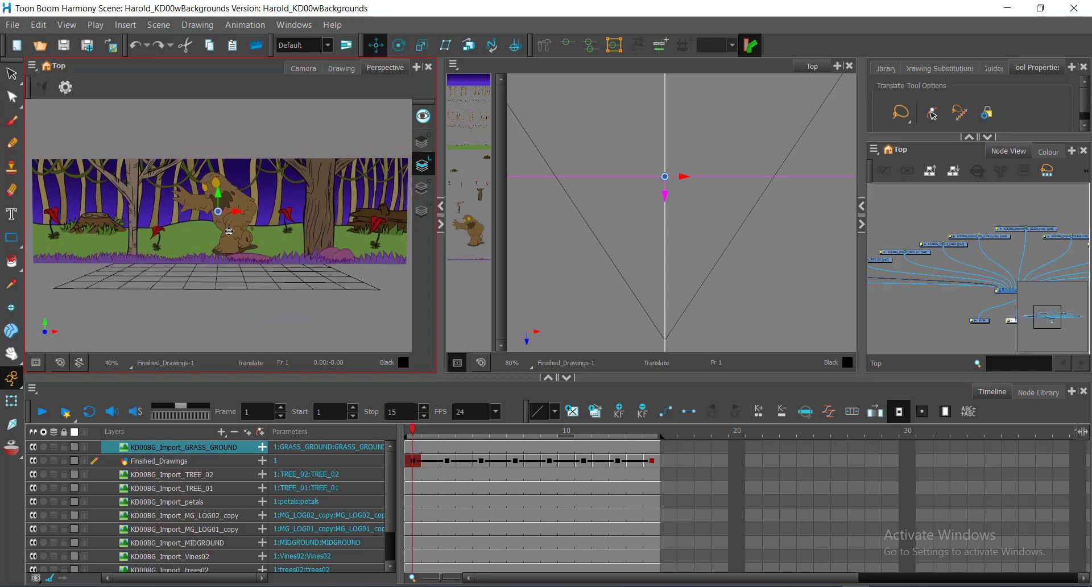
Step: Widen the Perspective and Top views at the expense of the Node View and clear the layer selection
scroll(229, 231, "up", 1)
left_click_drag(439, 309, 457, 308)
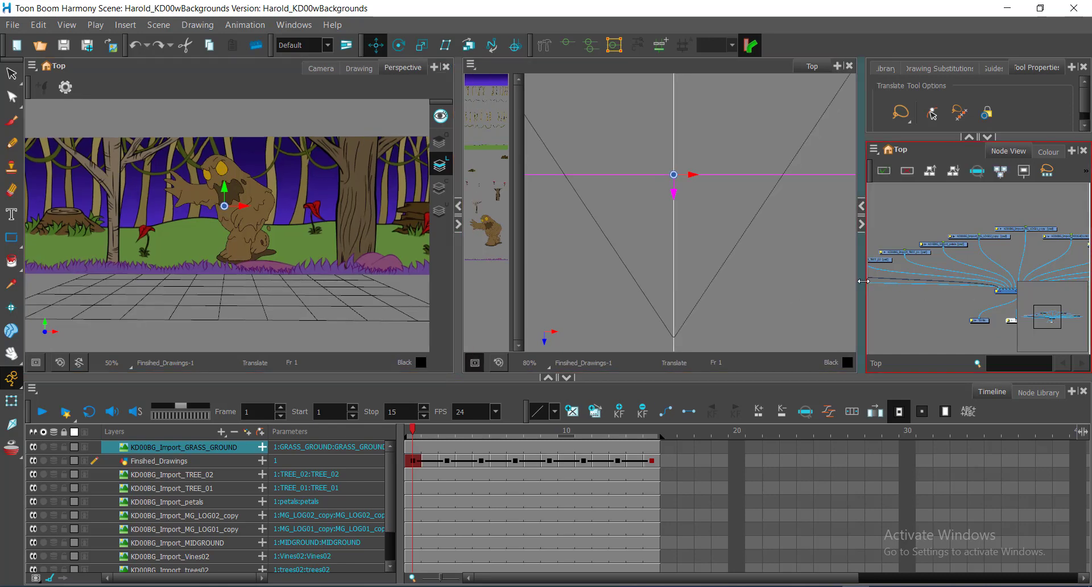
left_click_drag(862, 281, 940, 281)
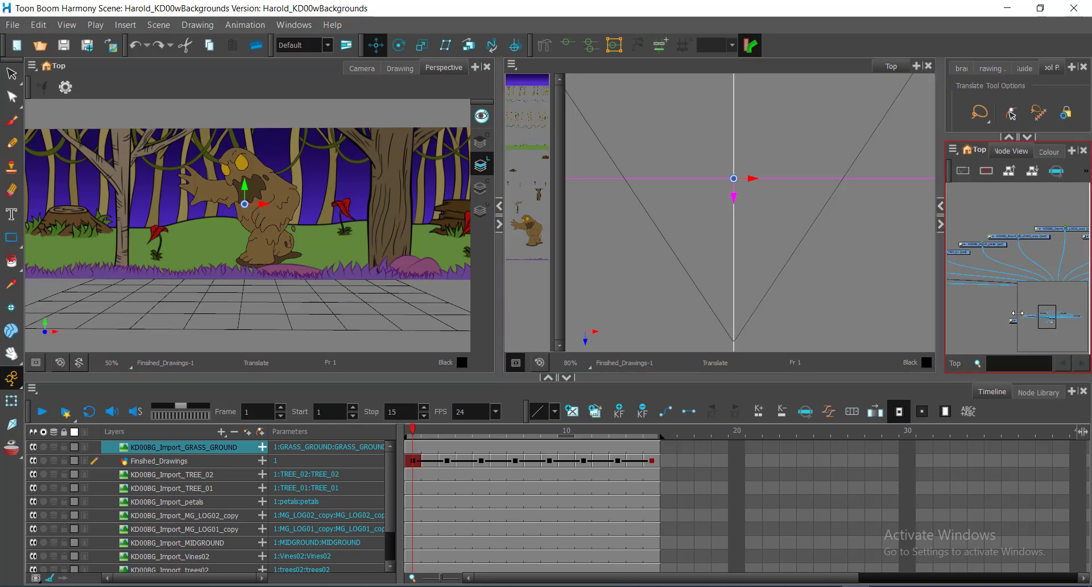
left_click(985, 319)
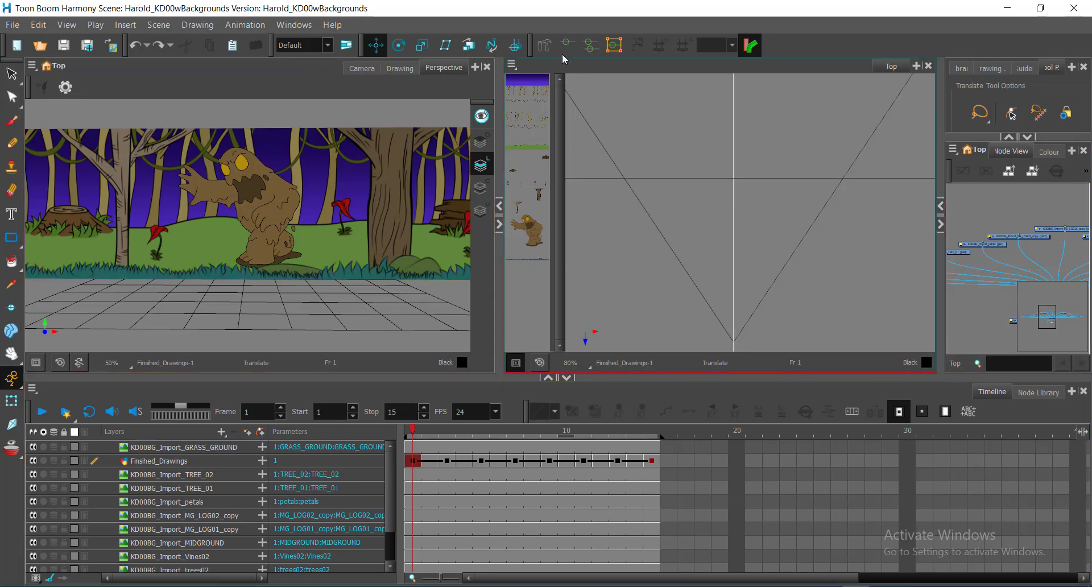
Step: Examine the layer transformation tools and the list of available toolbars, checking that the Advanced Animation toolbar is enabled
left_click(422, 47)
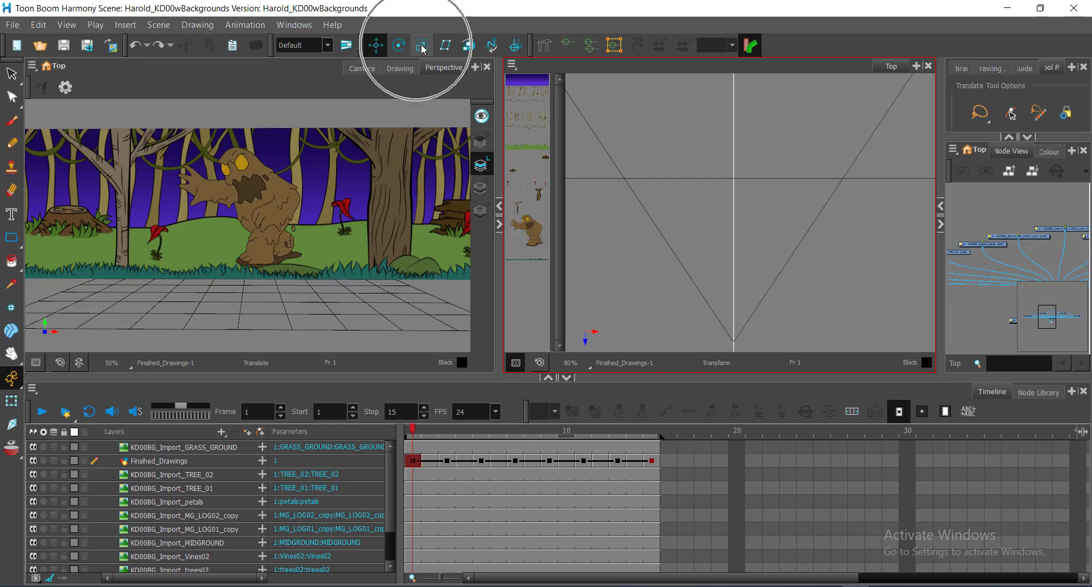
key("ctrl")
key("ctrl")
key("ctrl")
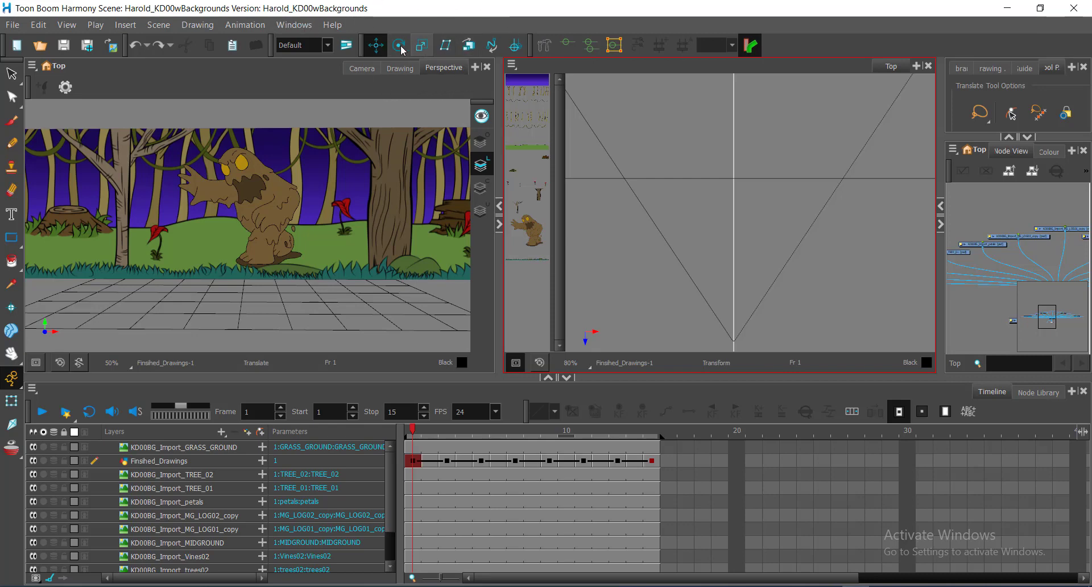
left_click(294, 25)
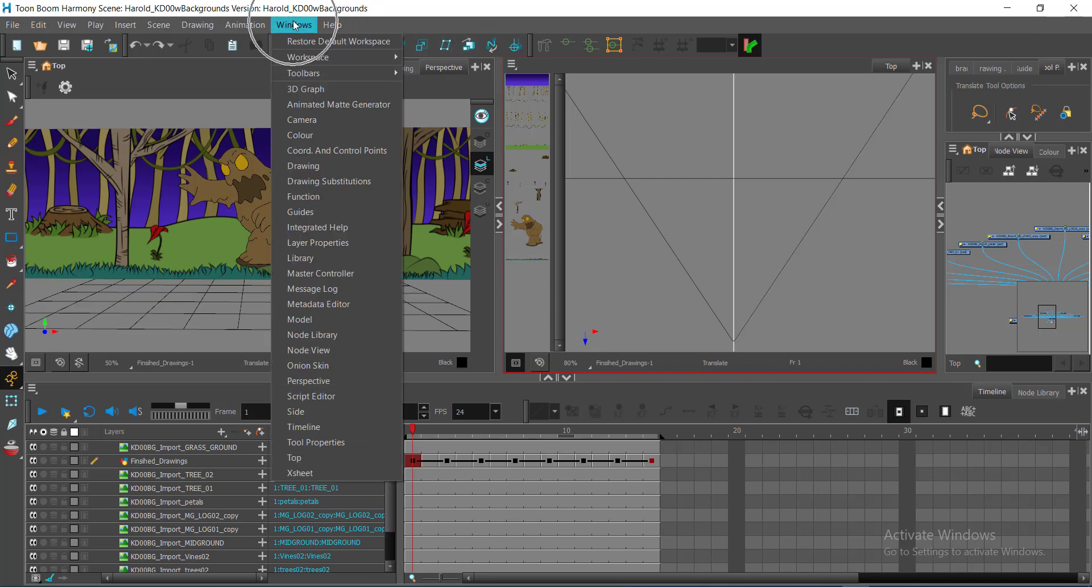
key("ctrl")
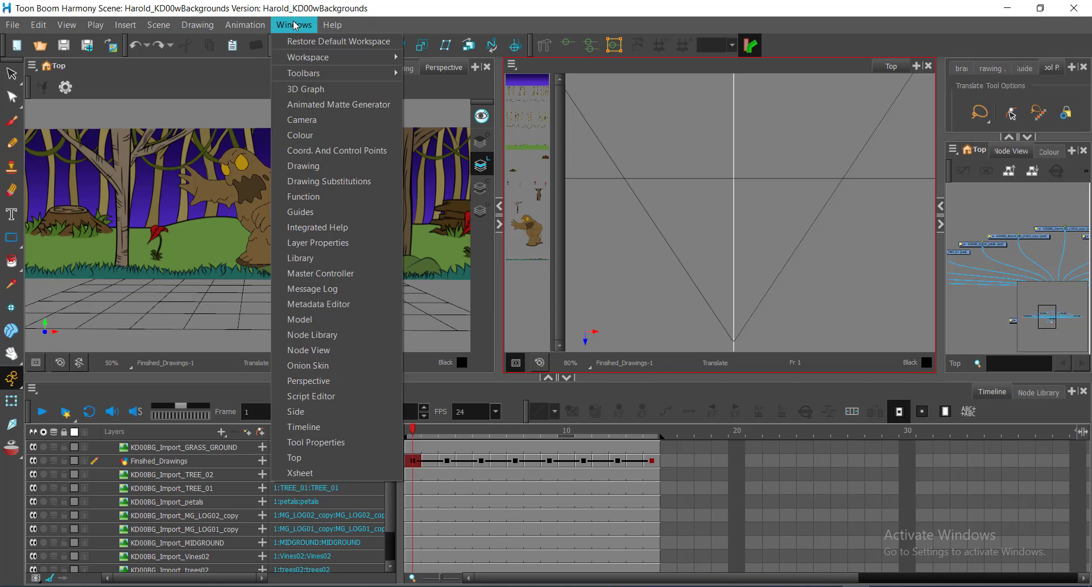
mouse_move(301, 59)
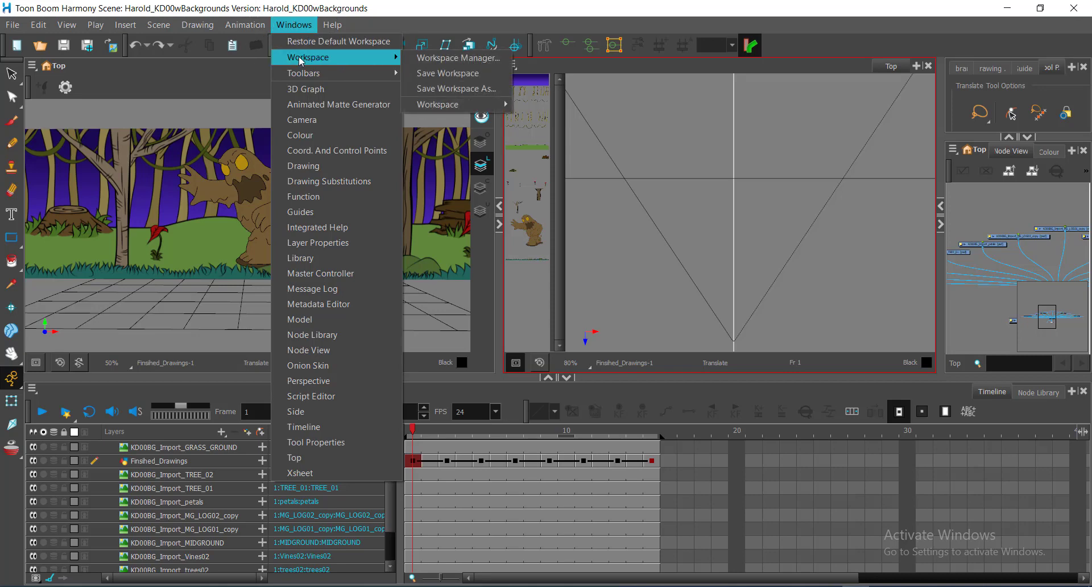
key("ctrl")
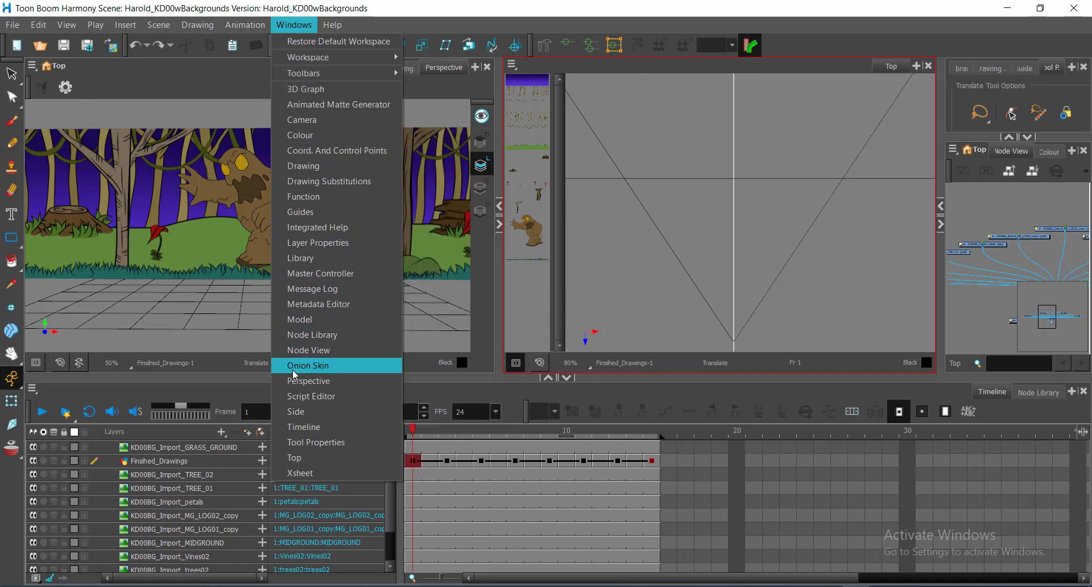
right_click(797, 44)
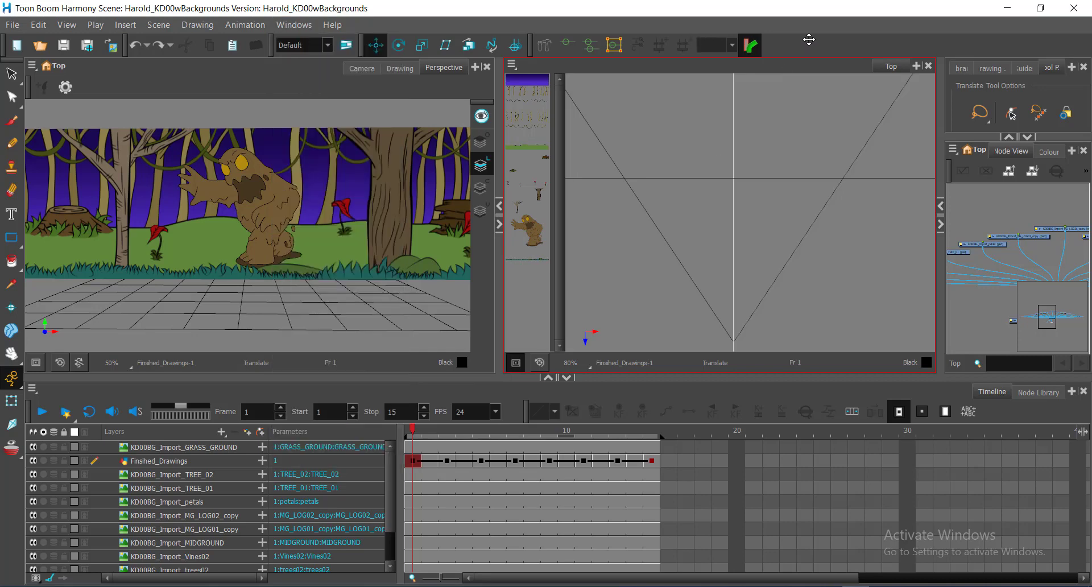
right_click(796, 45)
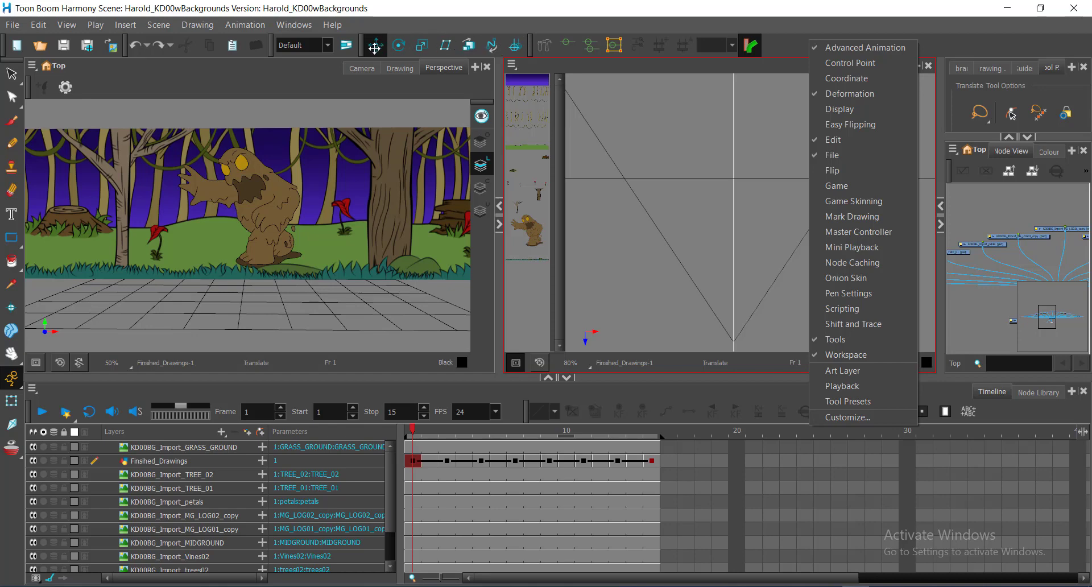
right_click(787, 49)
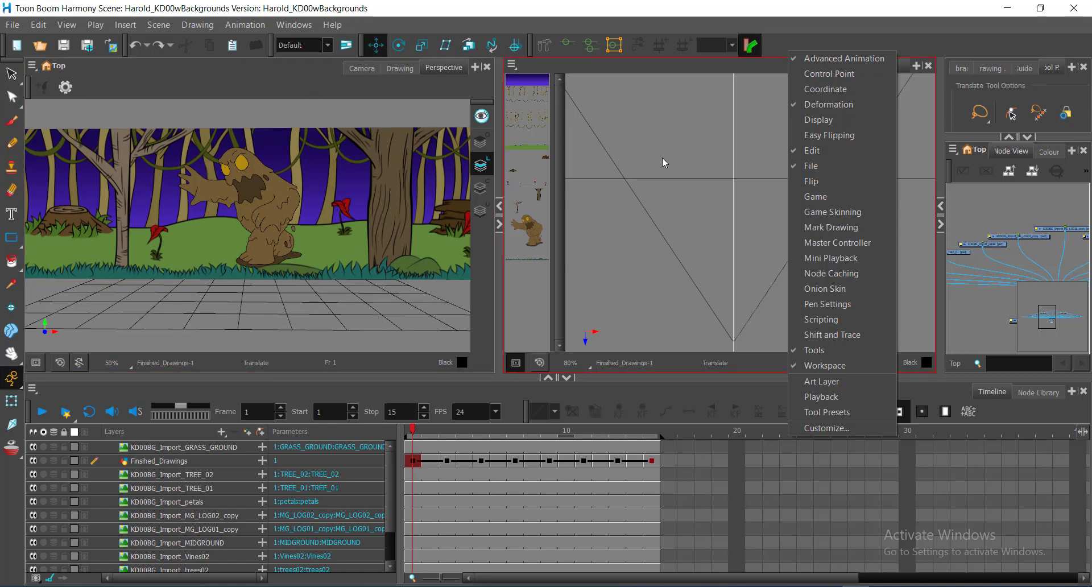
left_click(643, 144)
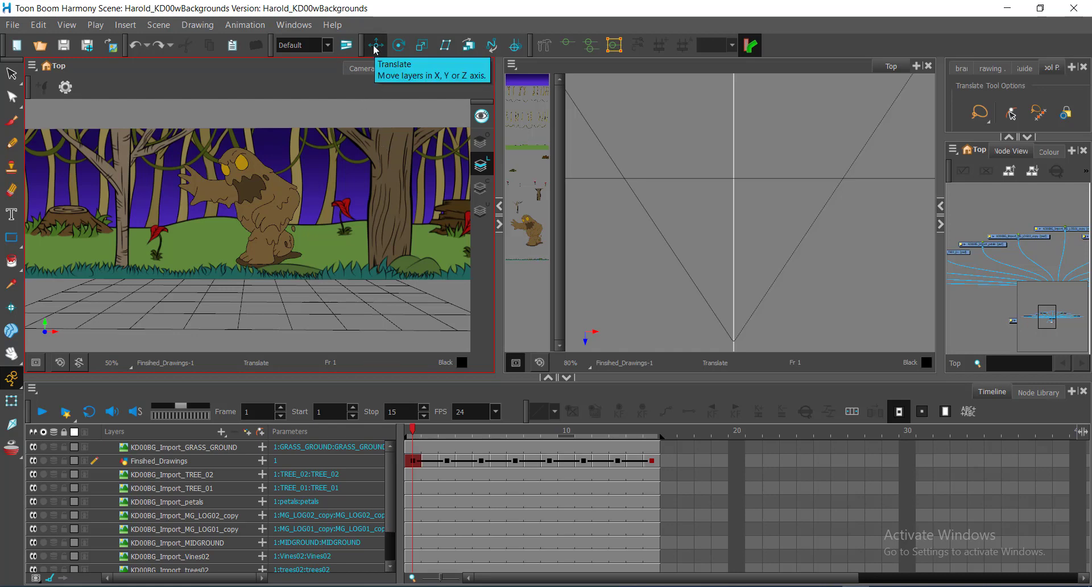
Step: Try moving the KD00BG_Import_GRASS_GROUND layer toward the camera in the Top view with Maintain Size, undo it, and dismiss the iTunes warning
left_click(468, 45)
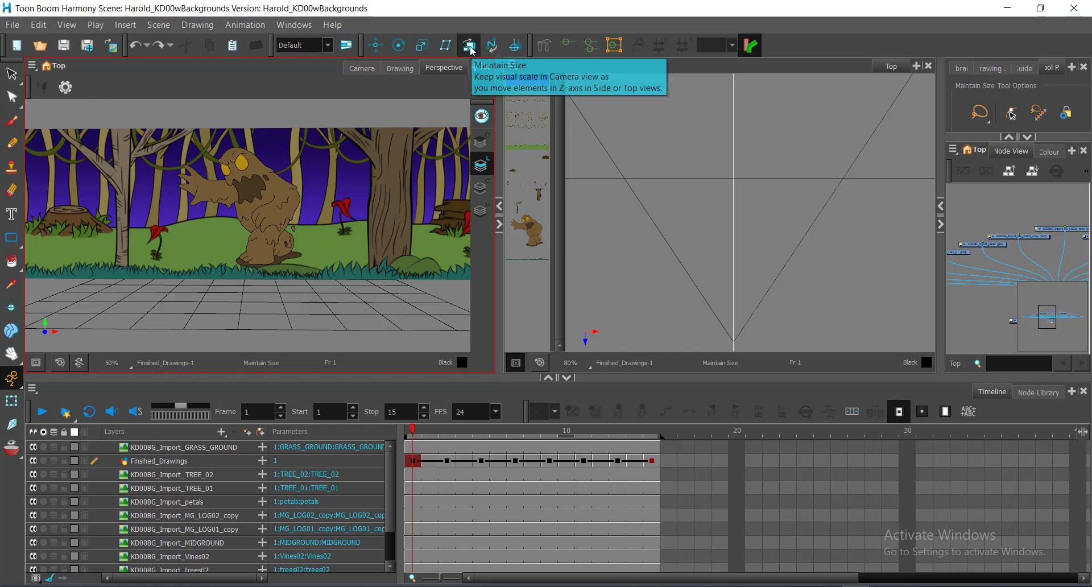
left_click(175, 449)
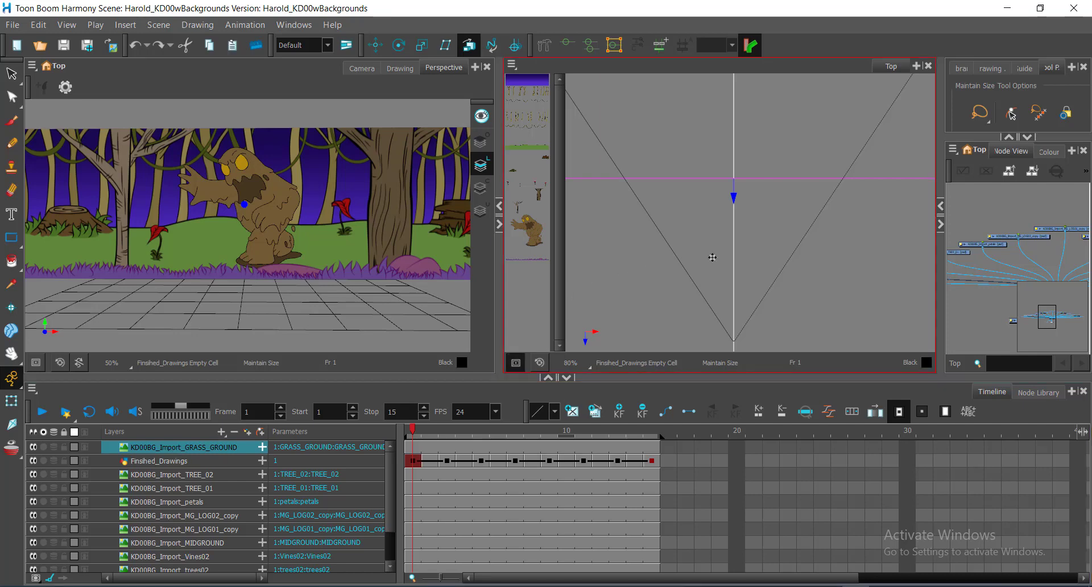
mouse_move(732, 193)
left_mouse_down()
mouse_move(732, 222)
mouse_move(726, 146)
mouse_move(731, 251)
mouse_move(734, 193)
mouse_move(736, 206)
left_mouse_up()
scroll(751, 234, "down", 2)
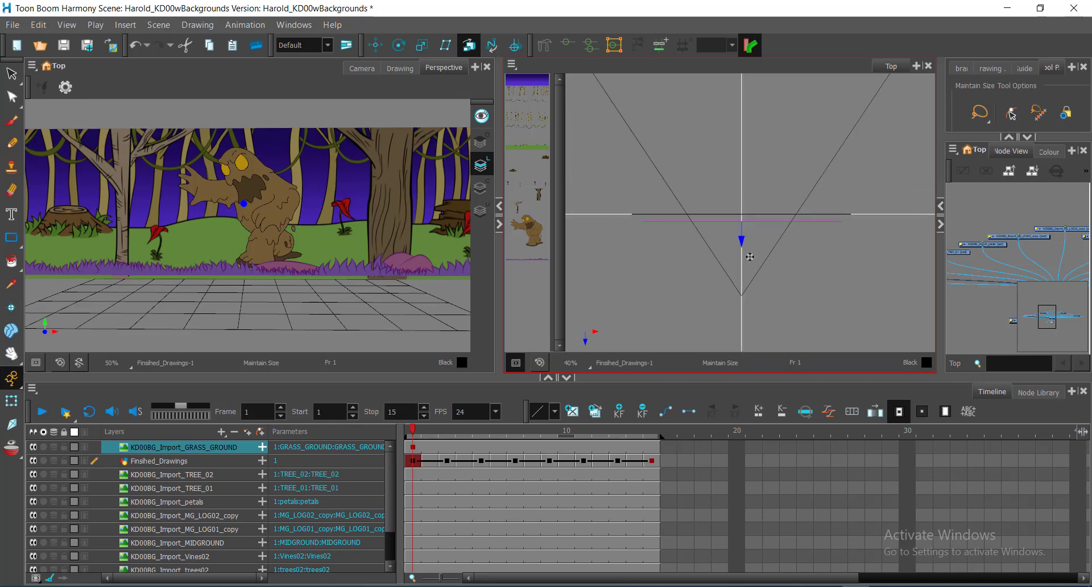
key("shift+t")
key("ctrl+z")
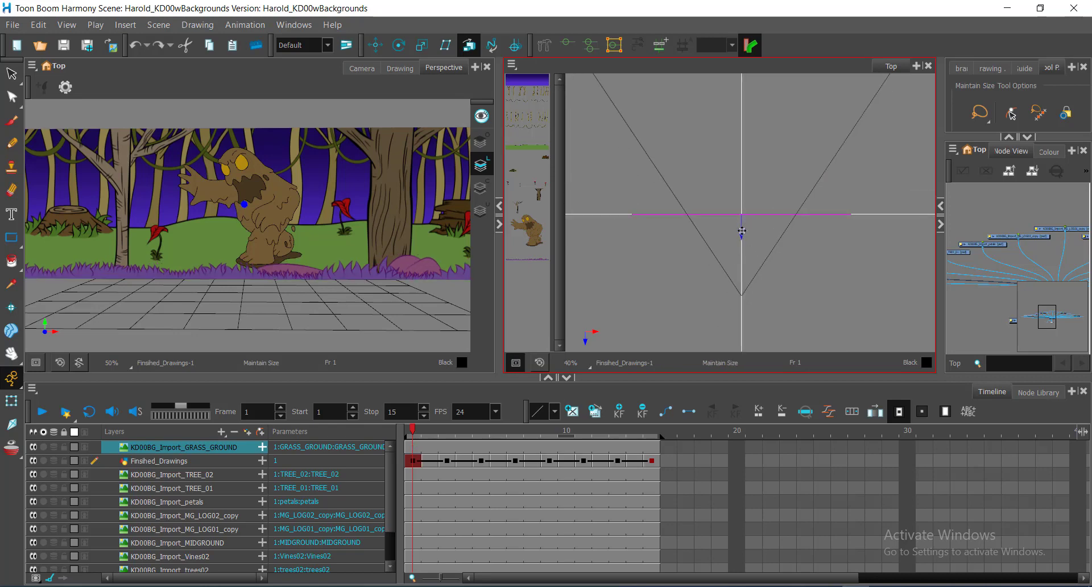
left_click_drag(742, 232, 745, 257)
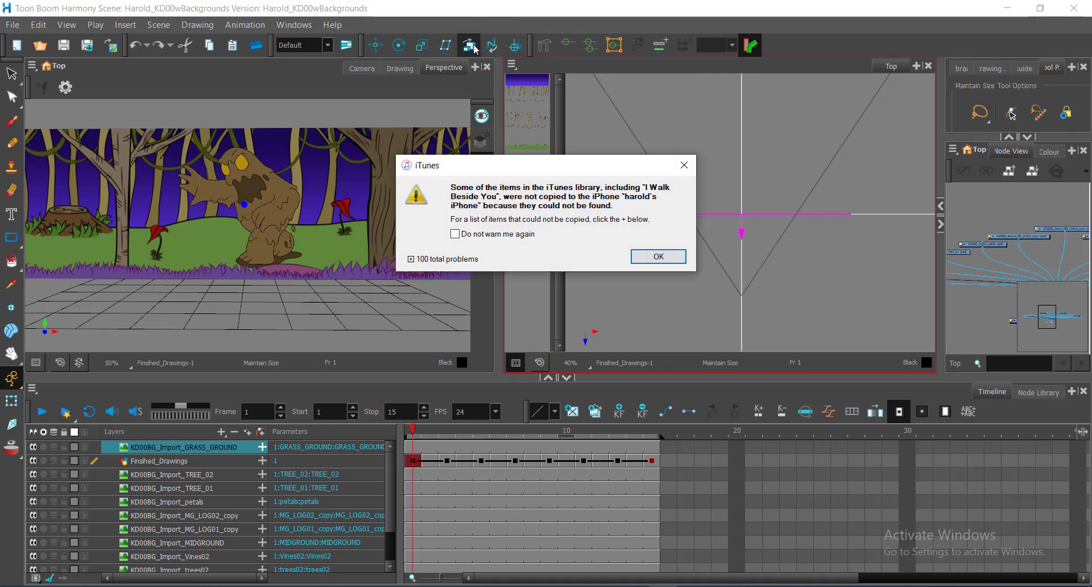
left_click(691, 163)
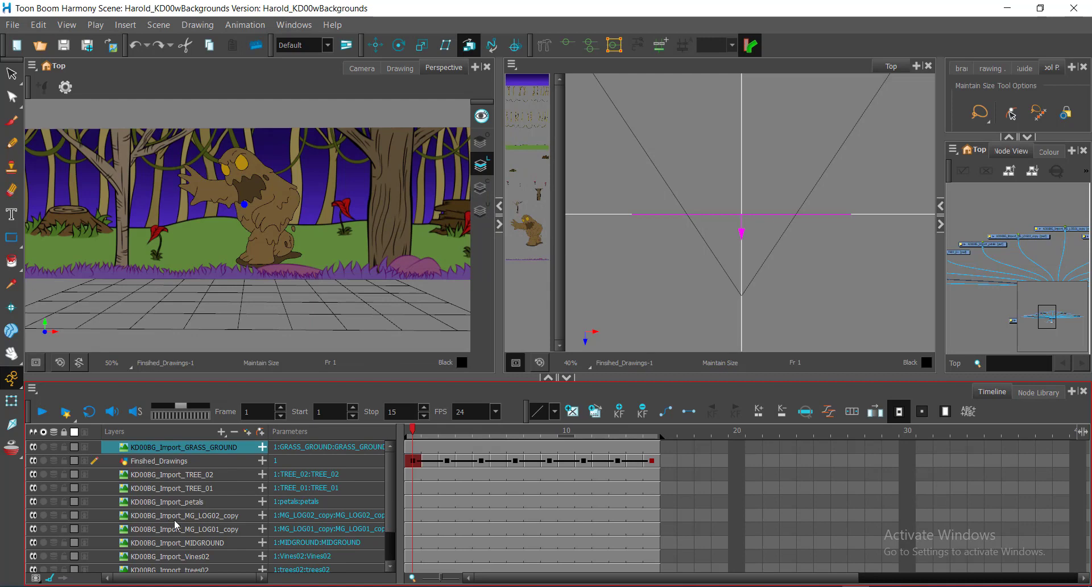
Step: Try moving the KD00BG_Import_BG02 layer away from the camera in the Top view with the Translate tool, then undo the move
scroll(153, 560, "down", 3)
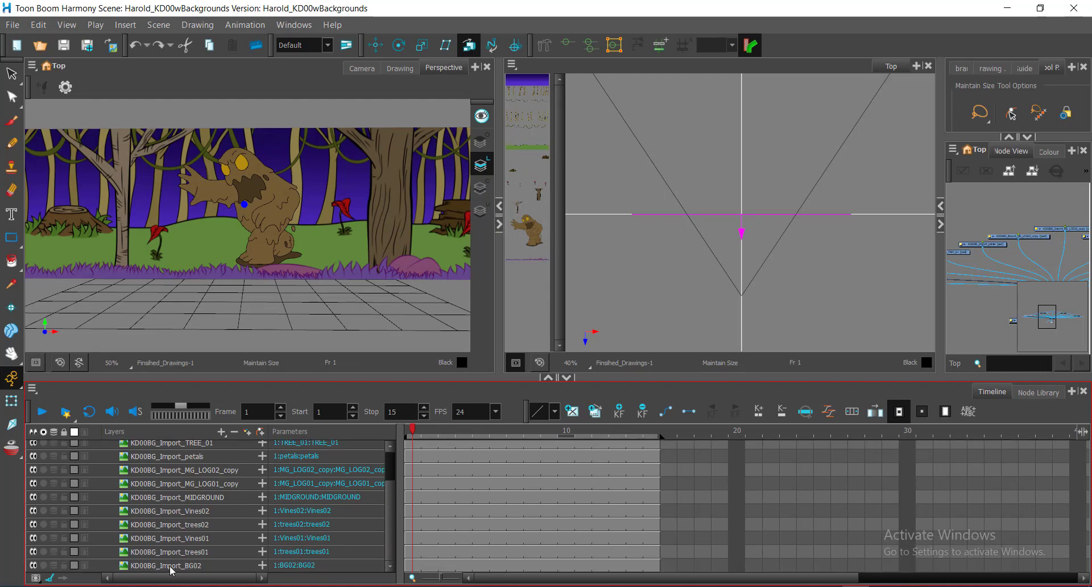
left_click(170, 566)
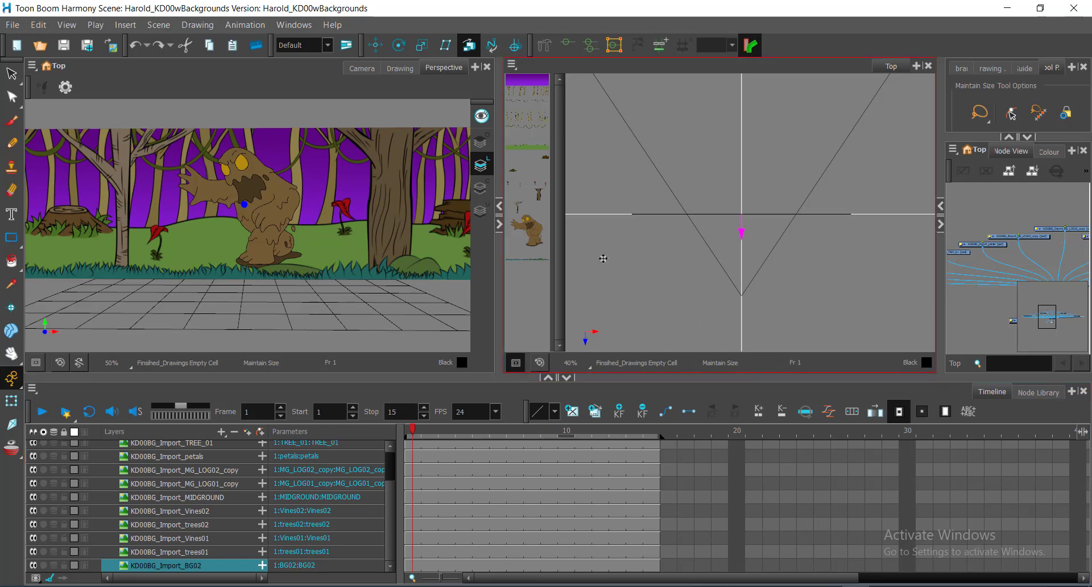
left_click(375, 47)
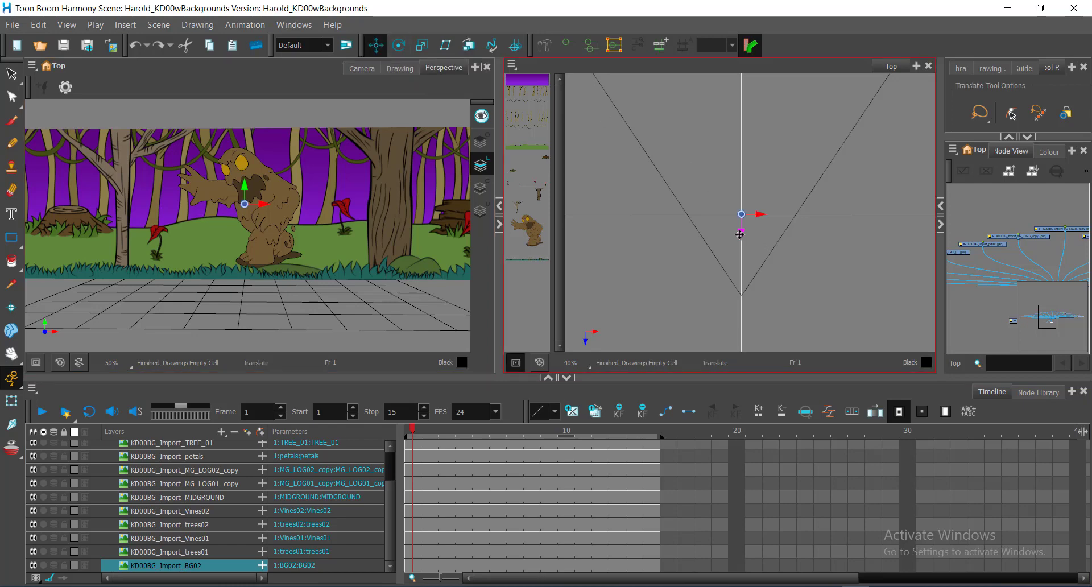
left_click_drag(741, 233, 742, 204)
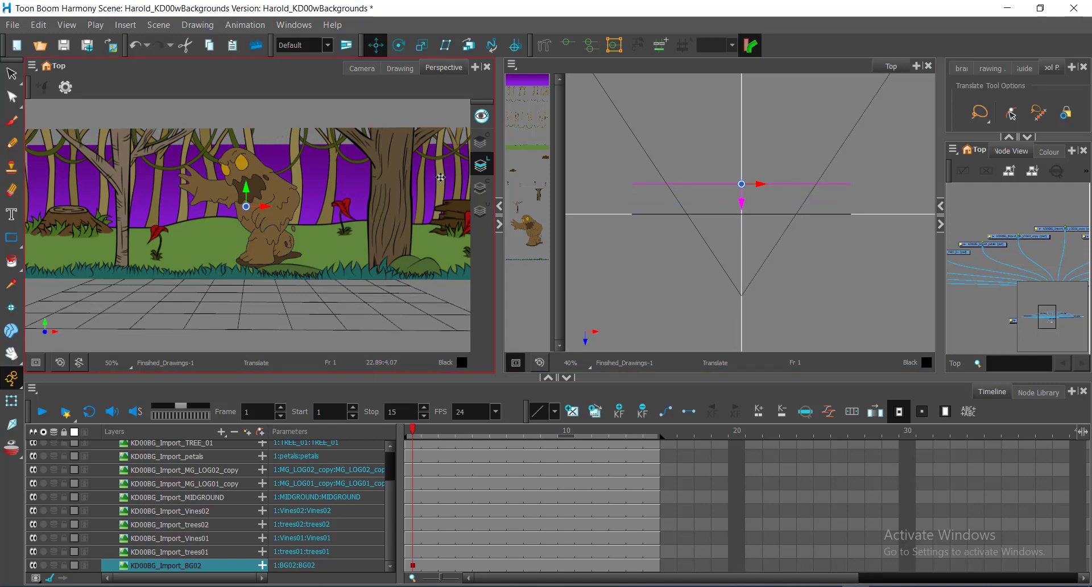
key("ctrl+z")
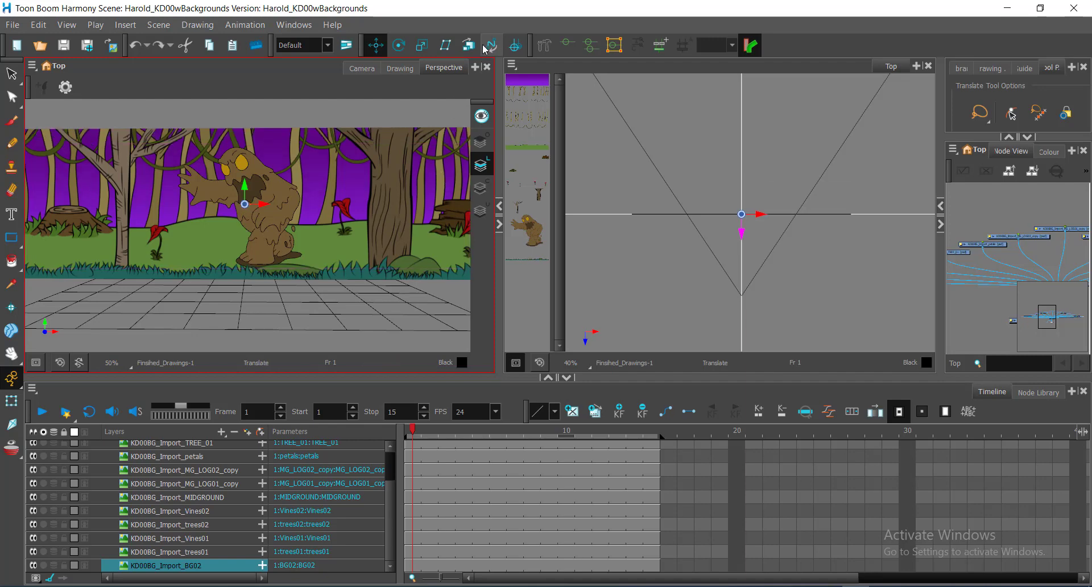
Step: Move the KD00BG_Import_BG02 layer back from the camera in the Top view with the Maintain Size tool, well behind the other layers
left_click(468, 45)
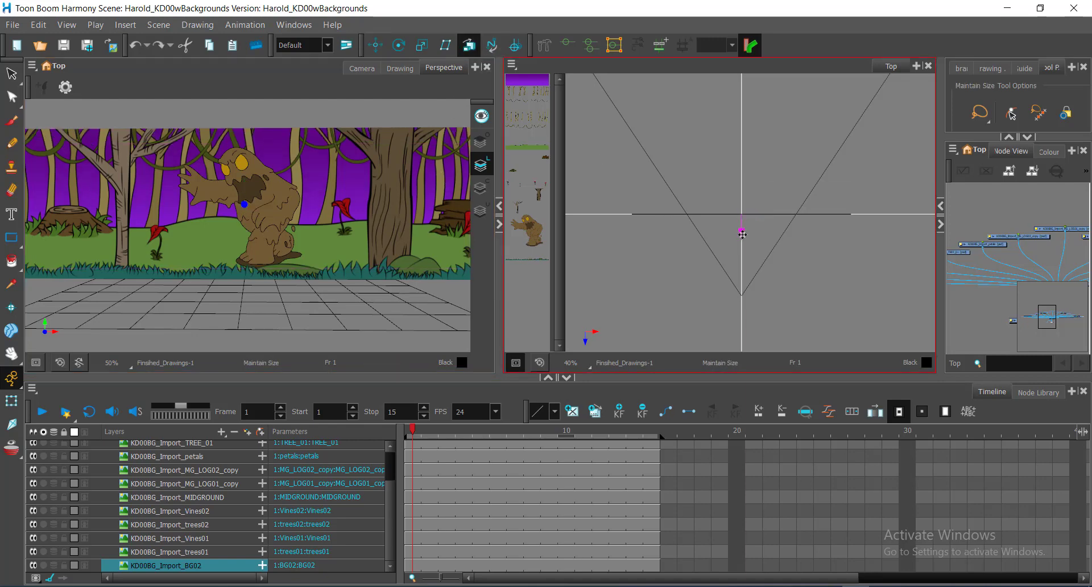
left_click_drag(743, 234, 744, 212)
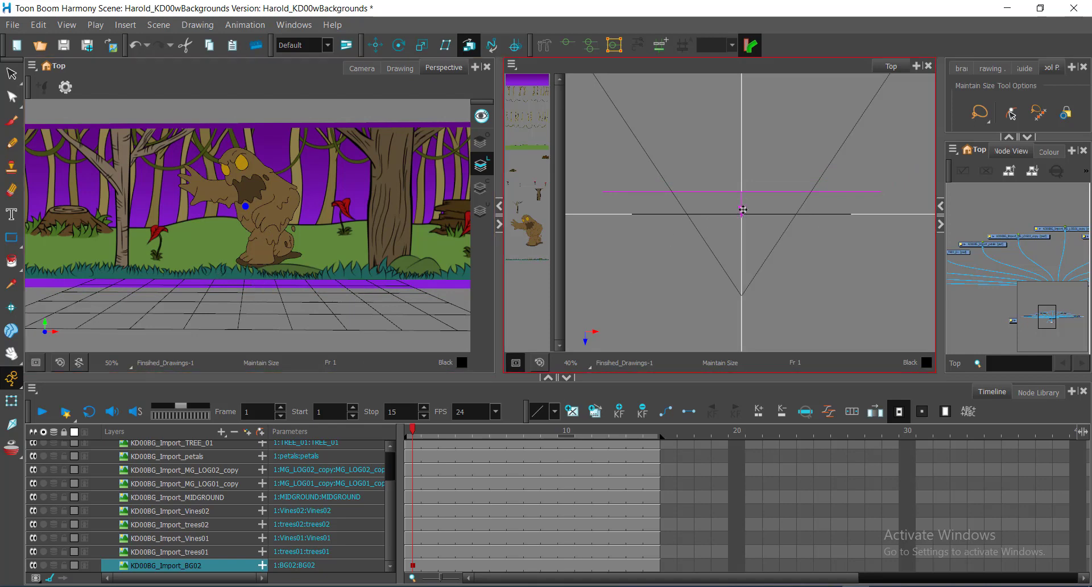
left_click_drag(743, 210, 746, 205)
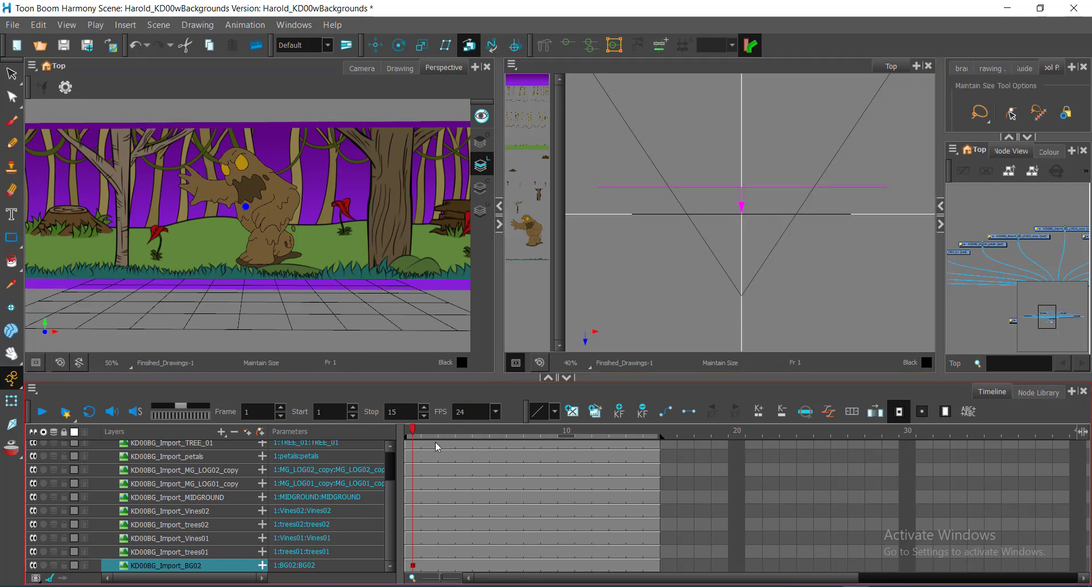
Step: Push the KD00BG_Import_trees01 and KD00BG_Import_Vines01 layers back in the Top view, trees just in front of BG02 and vines slightly nearer the camera
left_click(169, 553)
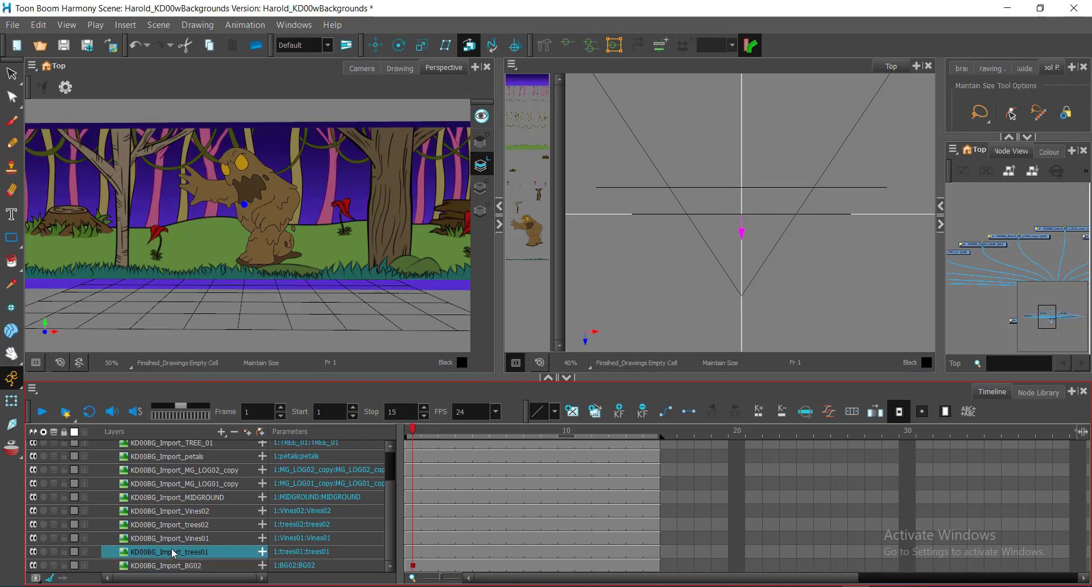
left_click_drag(742, 235, 751, 216)
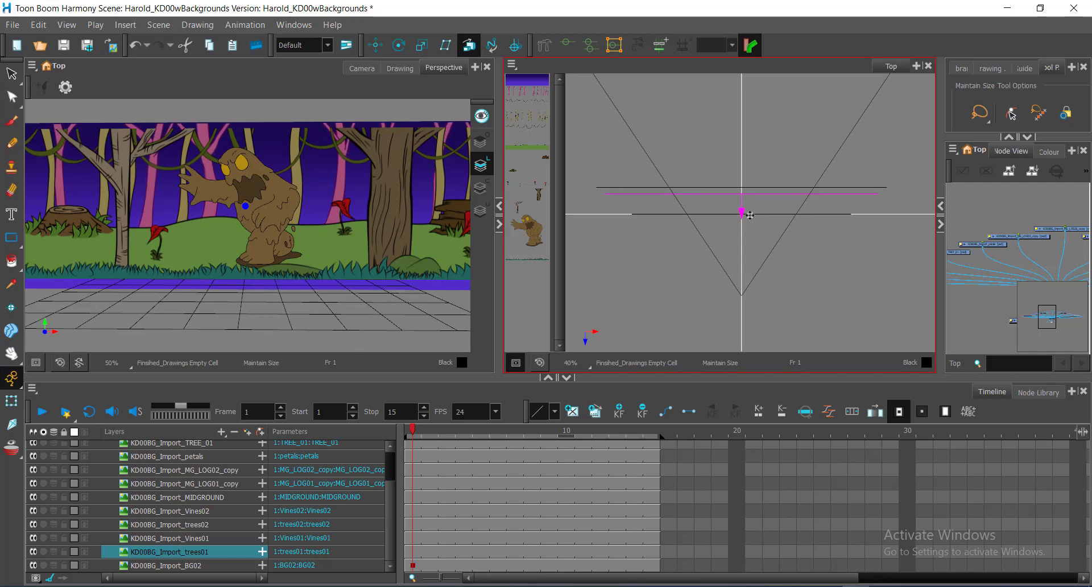
left_click(190, 539)
left_click_drag(741, 232, 747, 217)
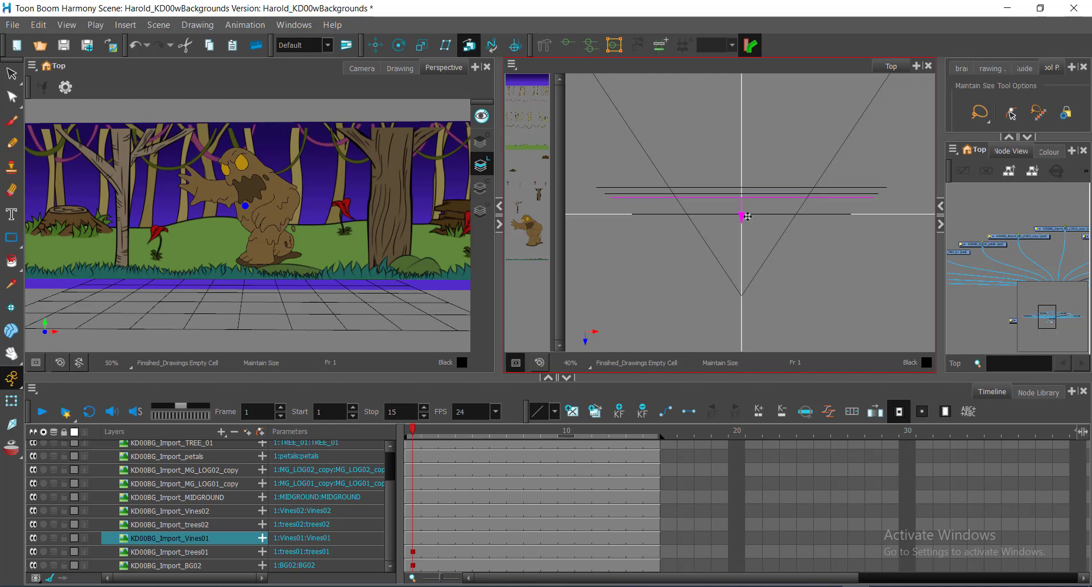
Step: Push the KD00BG_Import_trees02 and KD00BG_Import_Vines02 layers back in the Top view, spacing them successively in front of the Vines01 layer
left_click(200, 525)
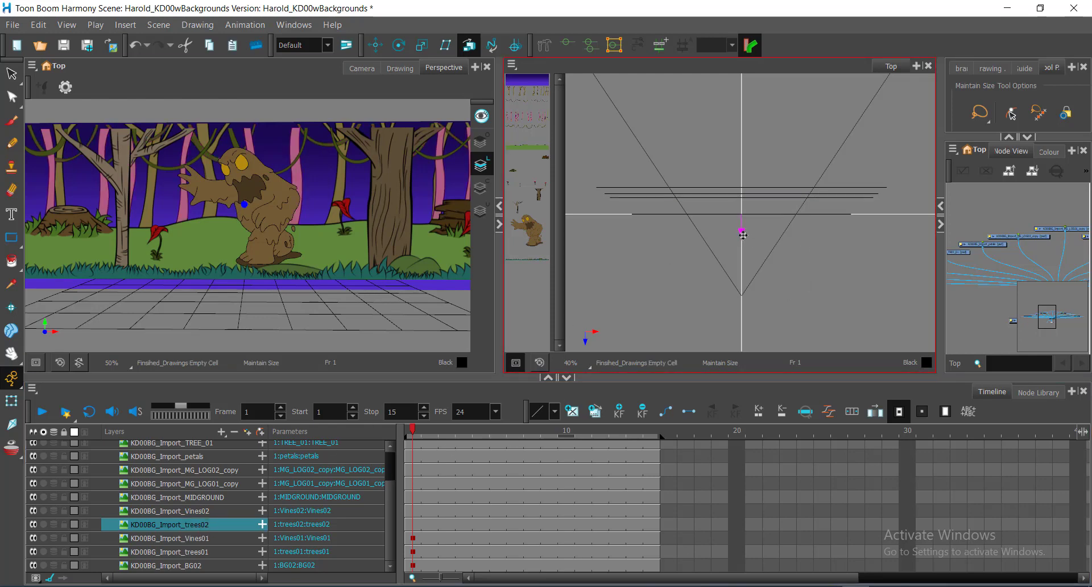
left_click_drag(742, 234, 750, 222)
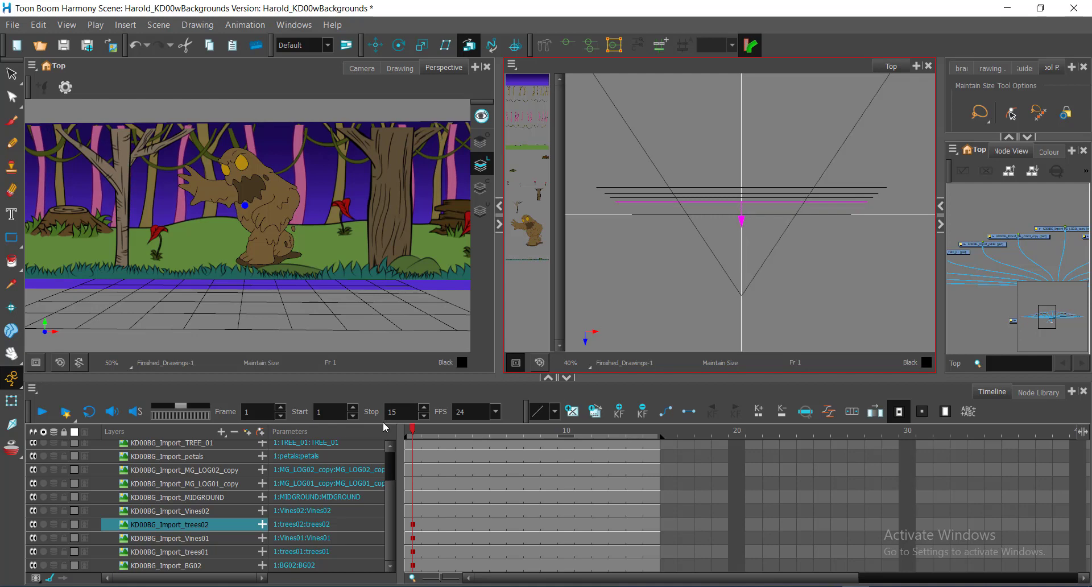
left_click(218, 514)
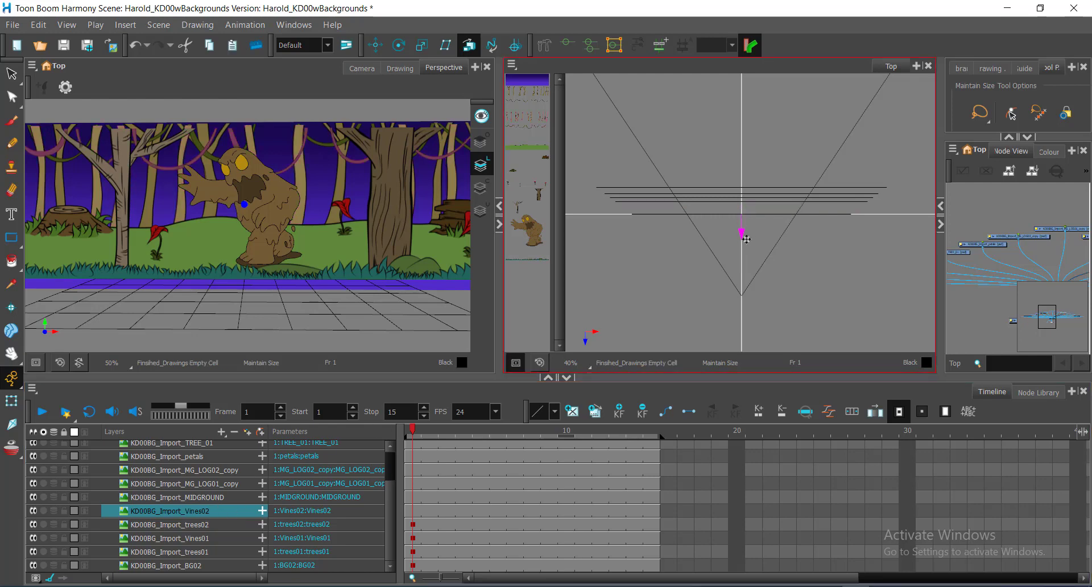
left_click_drag(742, 233, 746, 227)
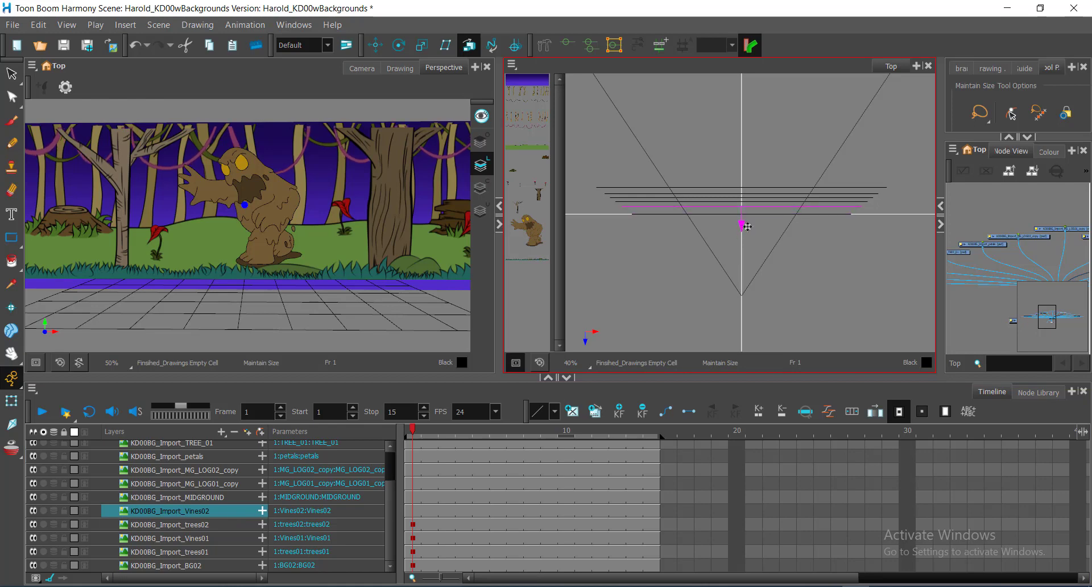
scroll(754, 225, "up", 3)
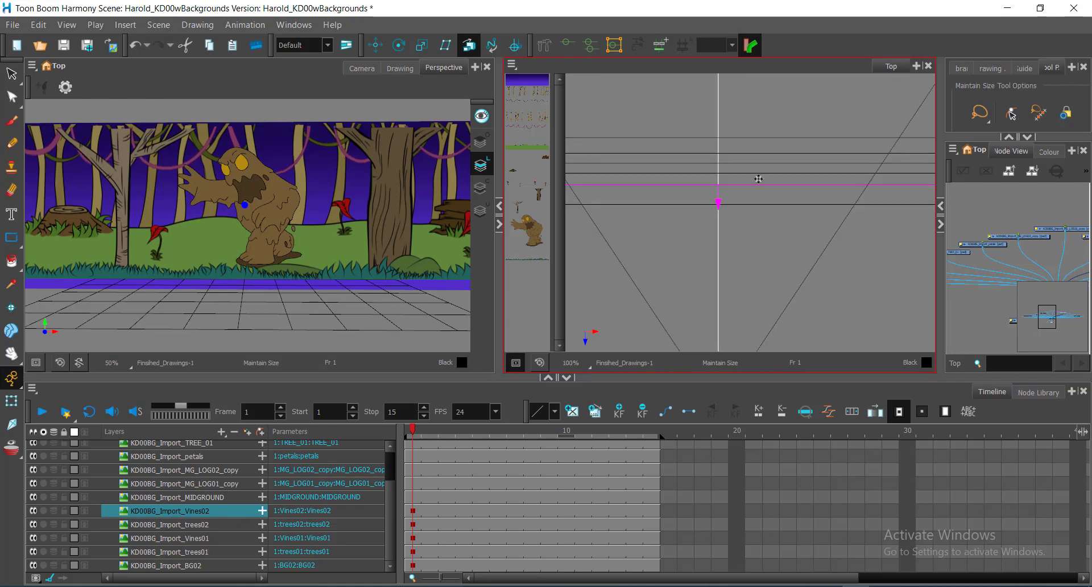
left_click_drag(718, 203, 718, 200)
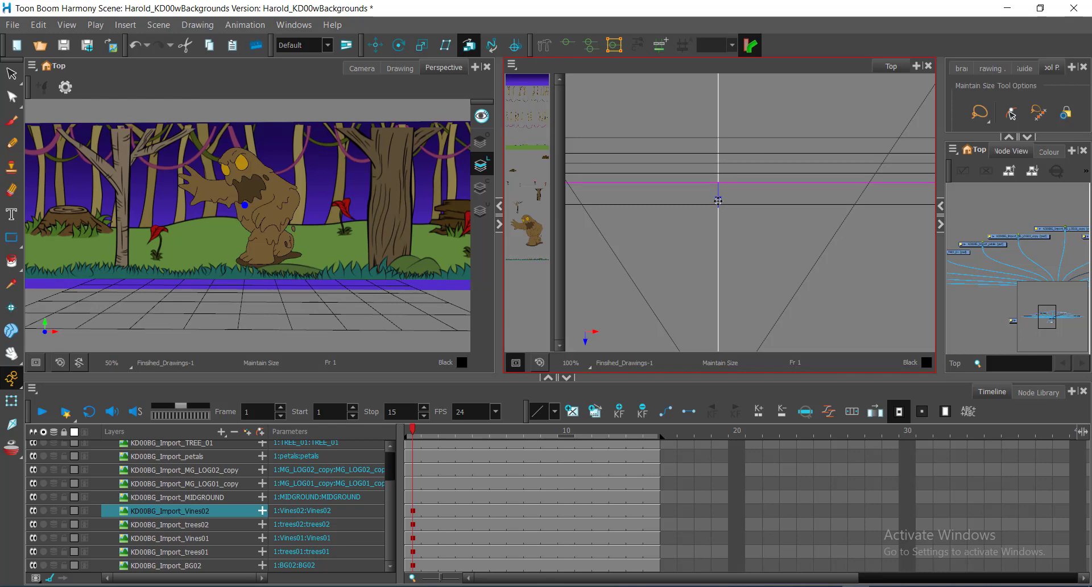
Step: Push KD00BG_Import_MIDGROUND back in the Top view to just in front of Vines02, and both MG_LOG copy layers together slightly nearer the camera
left_click(157, 512)
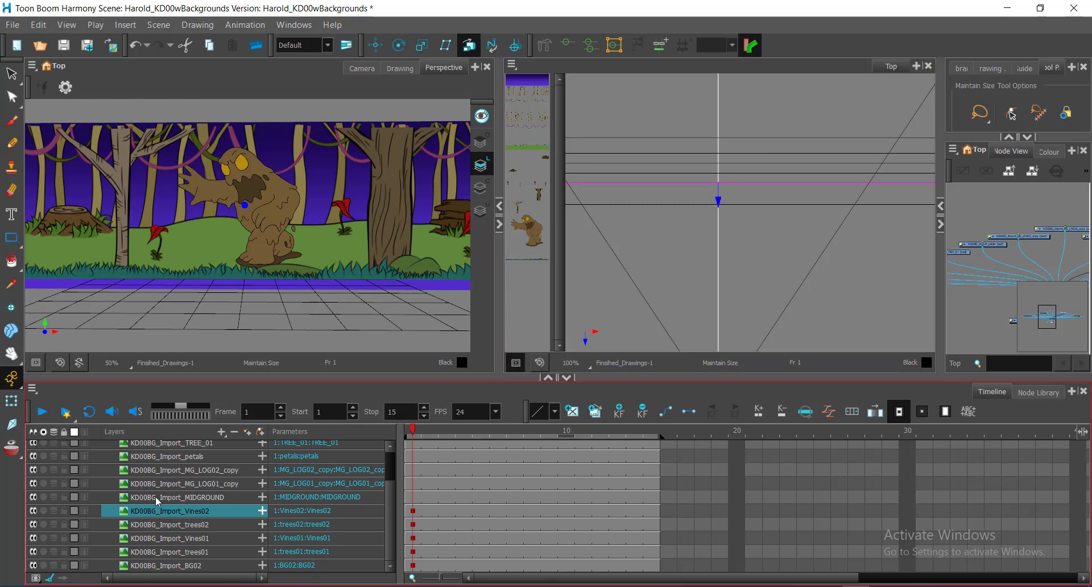
left_click(156, 497)
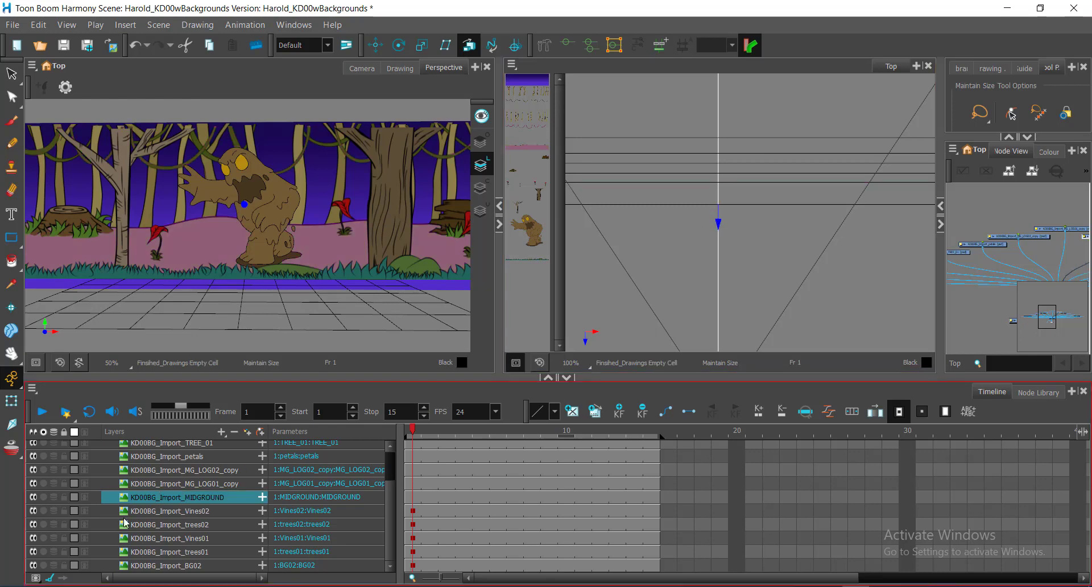
left_click_drag(718, 223, 726, 209)
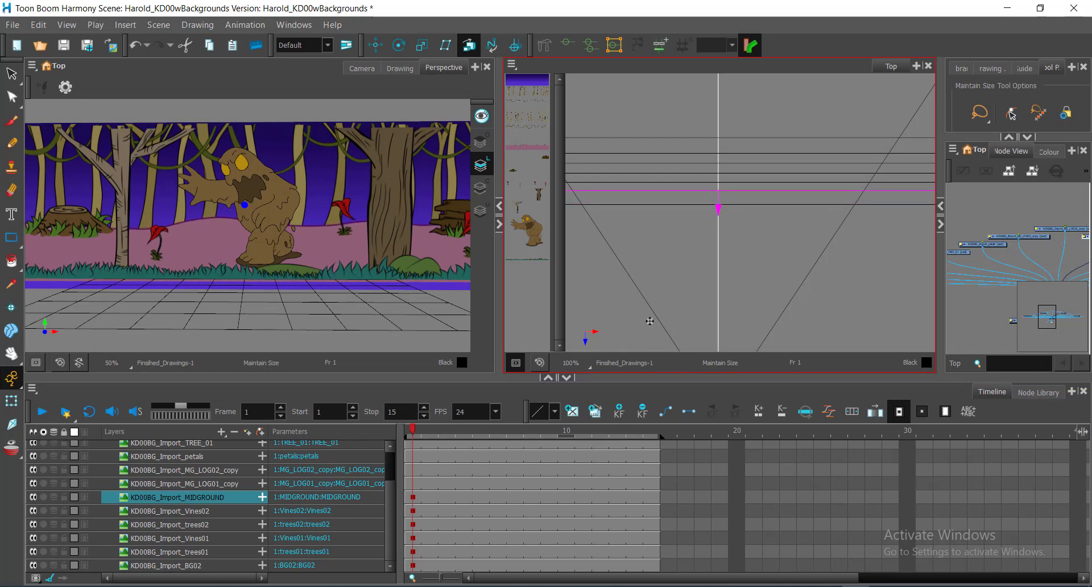
left_click(197, 484)
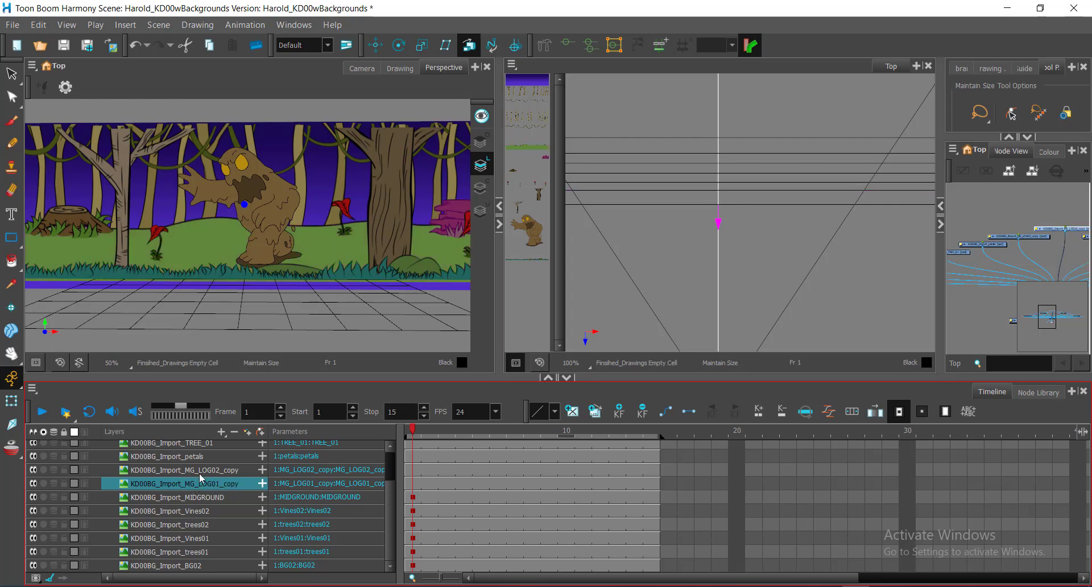
left_click(198, 470, "ctrl")
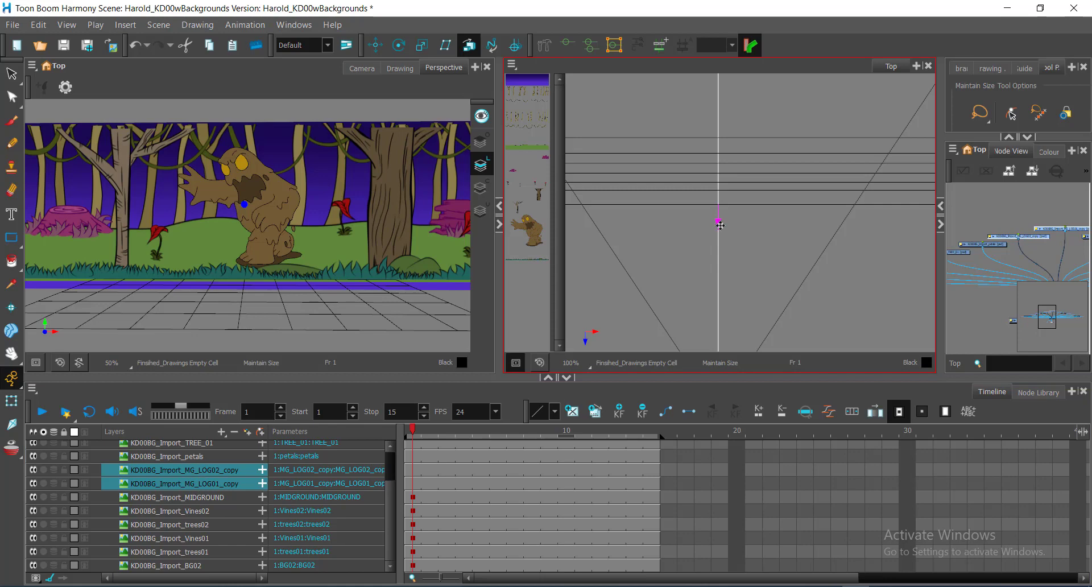
left_click_drag(720, 222, 721, 215)
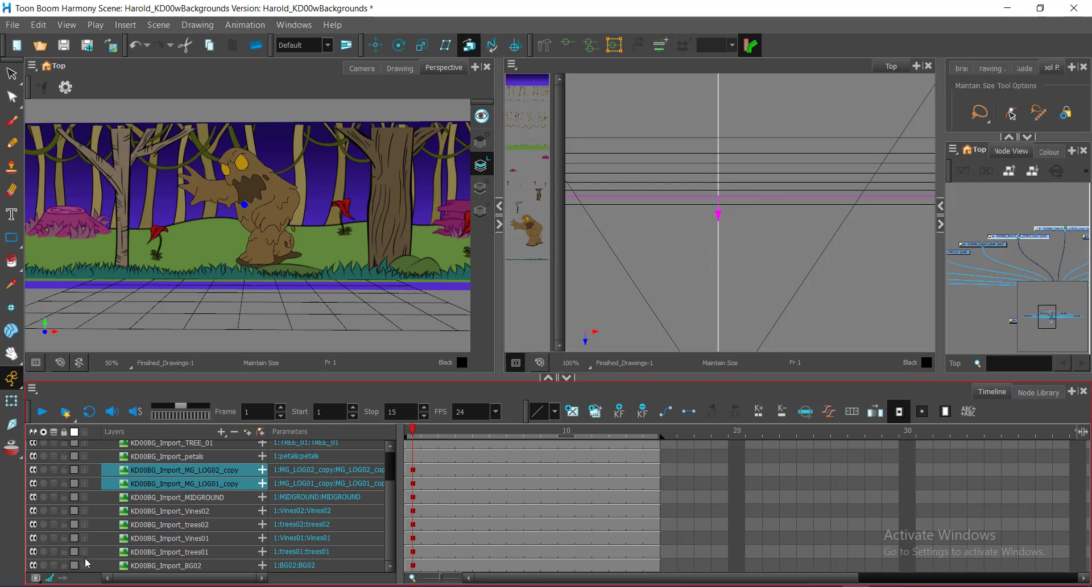
Step: Push the KD00BG_Import_petals layer back slightly in the Top view with Maintain Size, just in front of the MG_LOG copy layers
scroll(203, 468, "up", 1)
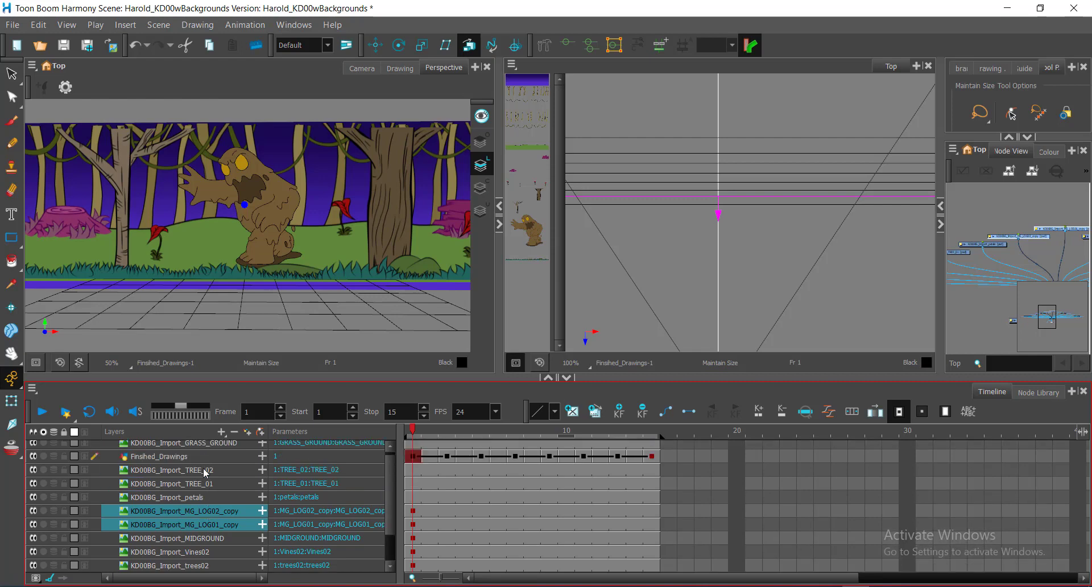
left_click(199, 498)
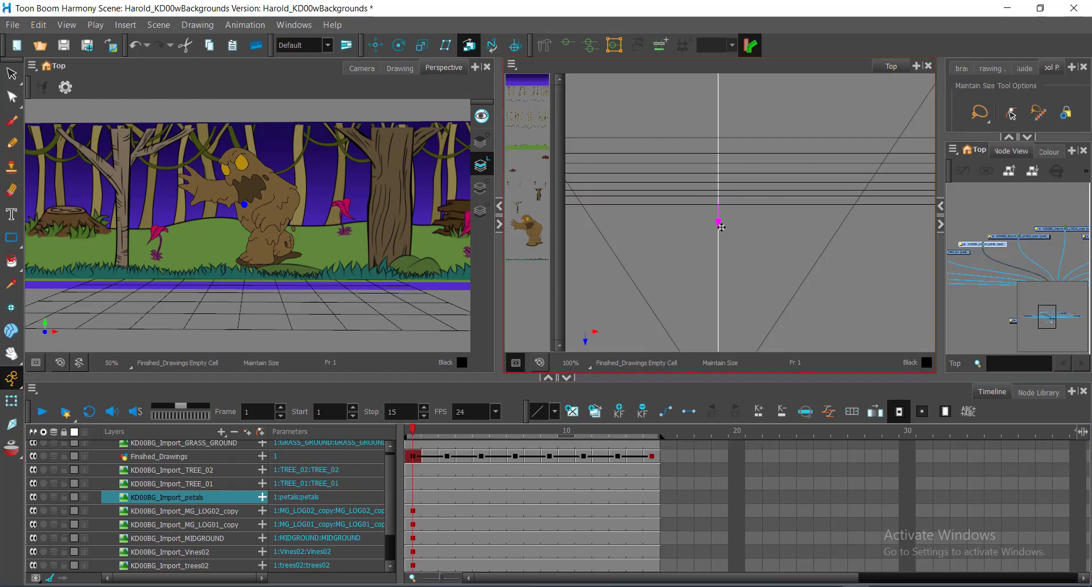
left_click_drag(720, 225, 719, 219)
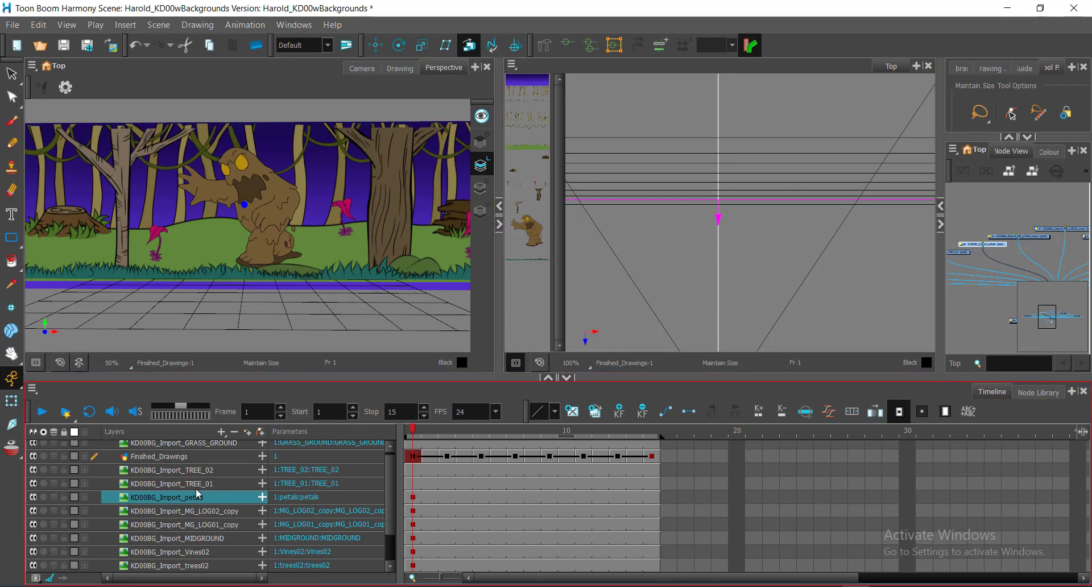
Step: Select all the spaced background layers from petals through BG02 and push them back together in the Top view, keeping their apparent size
left_click(960, 309)
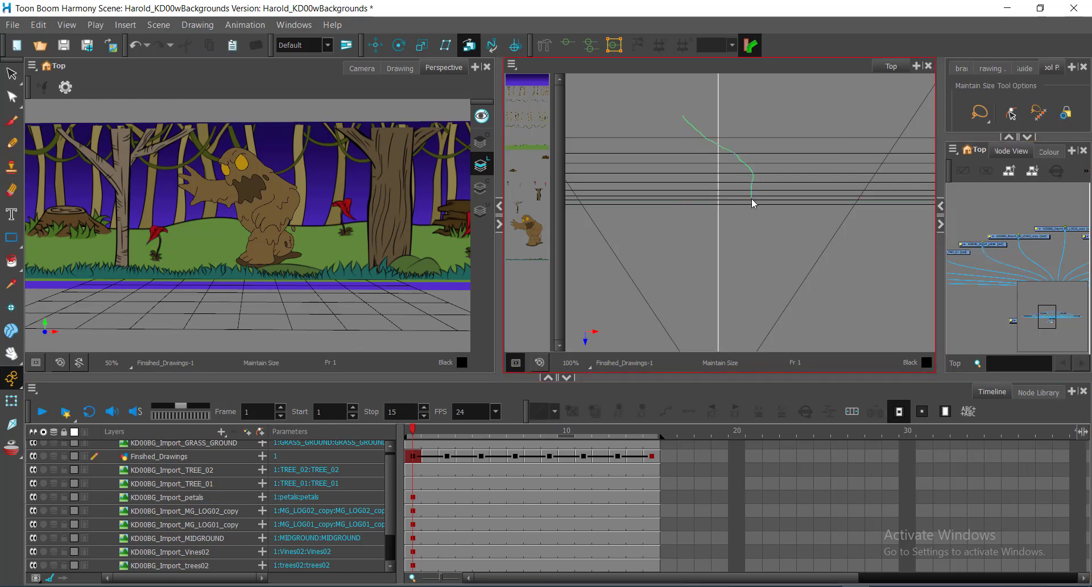
left_click_drag(753, 202, 752, 204)
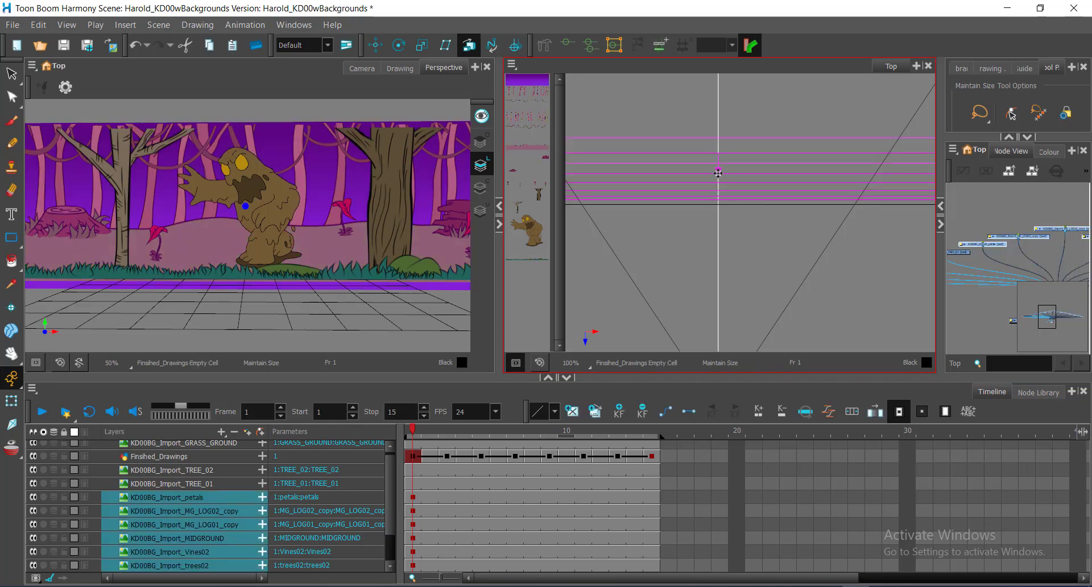
left_click_drag(718, 173, 726, 164)
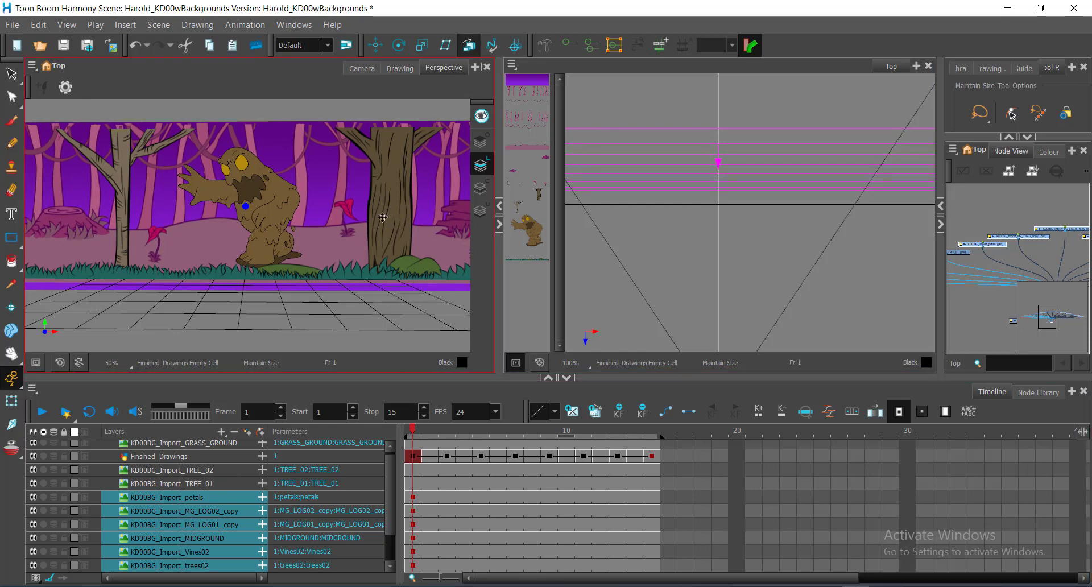
Step: Push KD00BG_Import_TREE_01 slightly back from the foreground layers in the Top view, and KD00BG_Import_TREE_02 a little farther back behind it
left_click(212, 484)
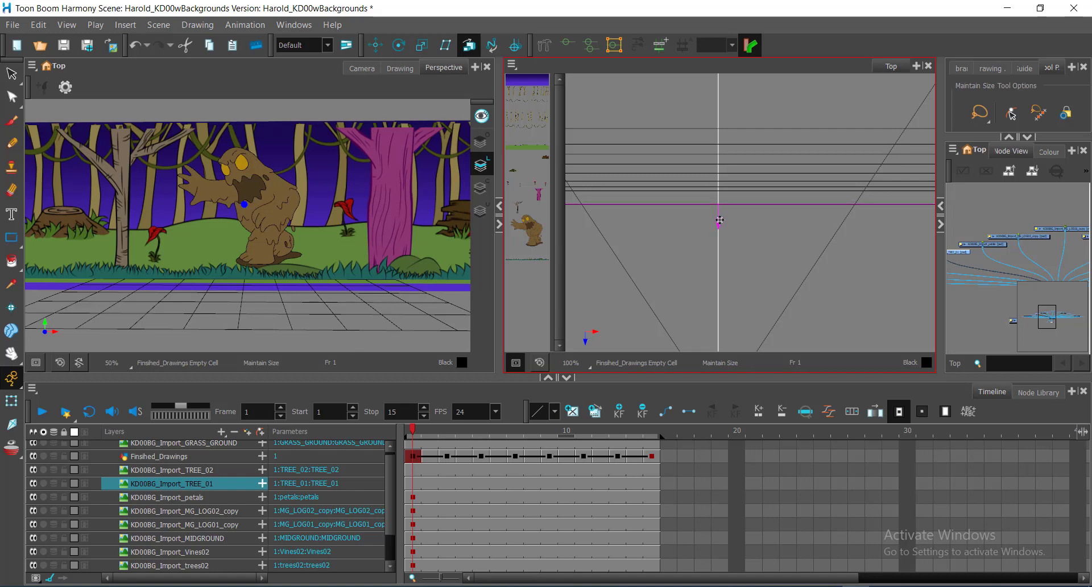
left_click_drag(720, 220, 722, 218)
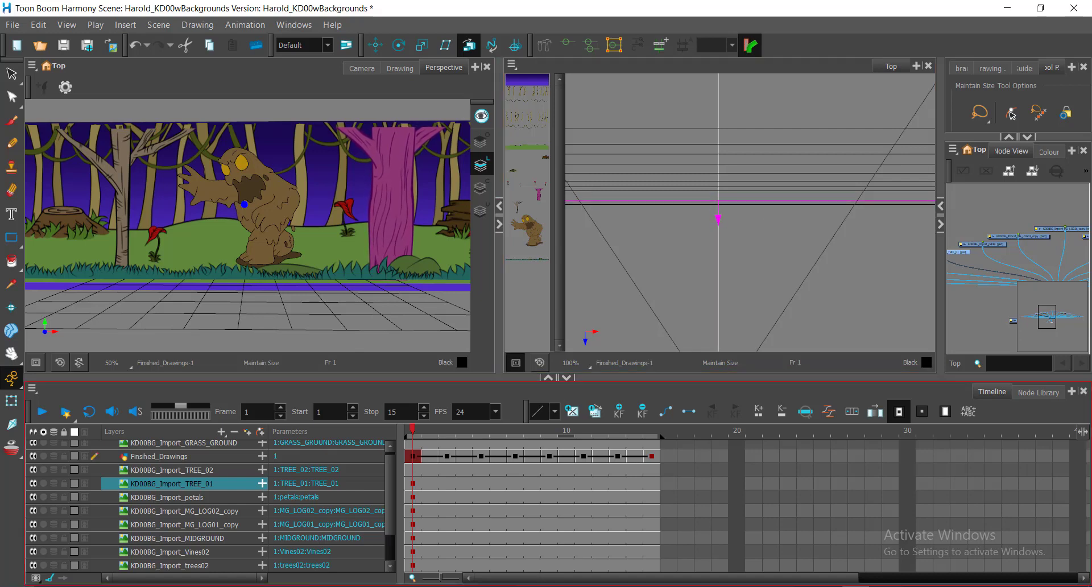
left_click(205, 471)
left_click(717, 223)
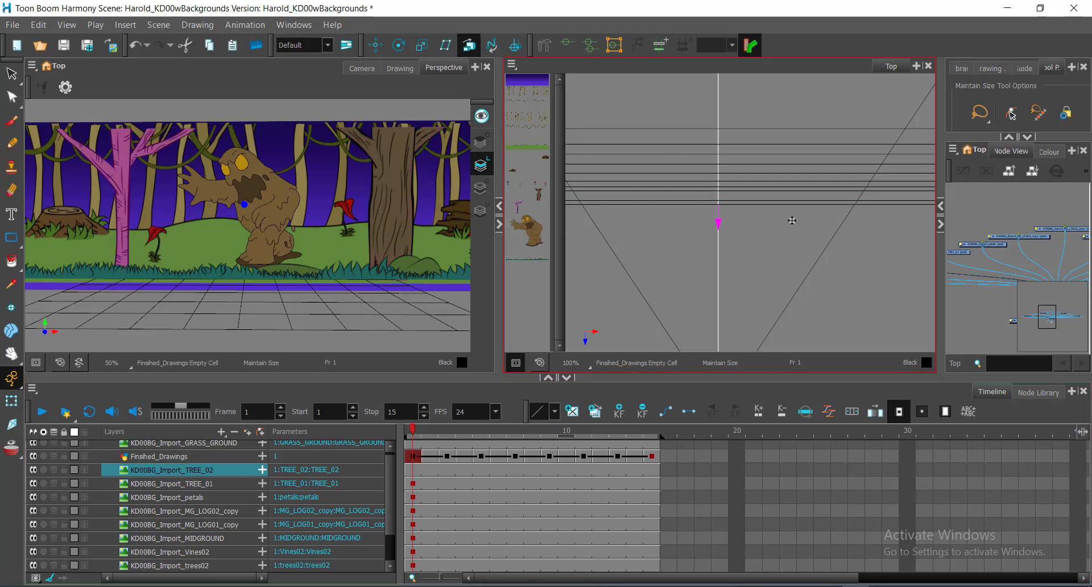
left_click_drag(717, 224, 726, 213)
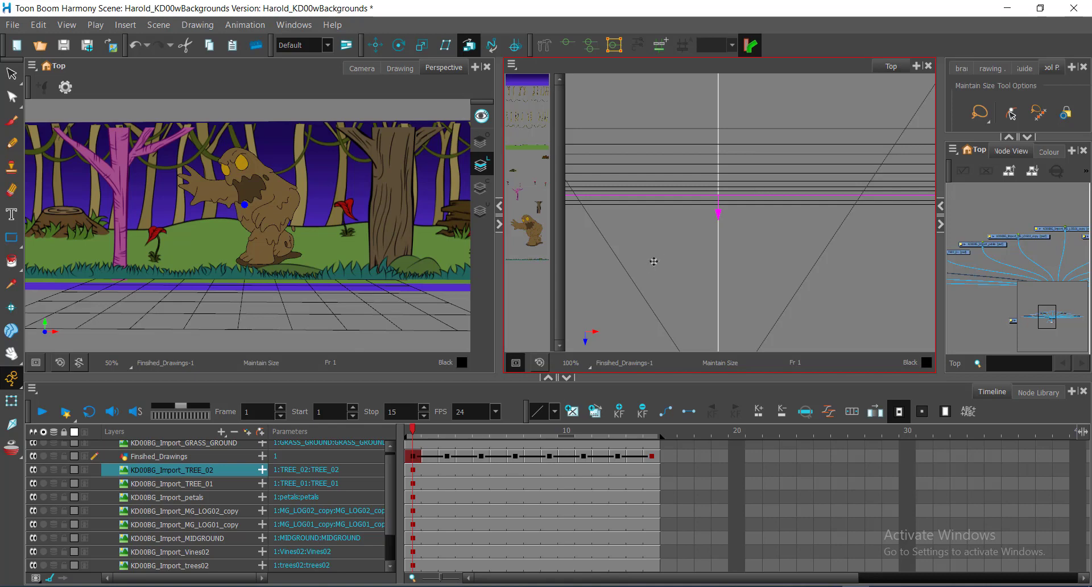
Step: Push all layers from TREE_02 through BG02 slightly farther back together, and move Finished_Drawings back to just in front of TREE_01
left_click(680, 89)
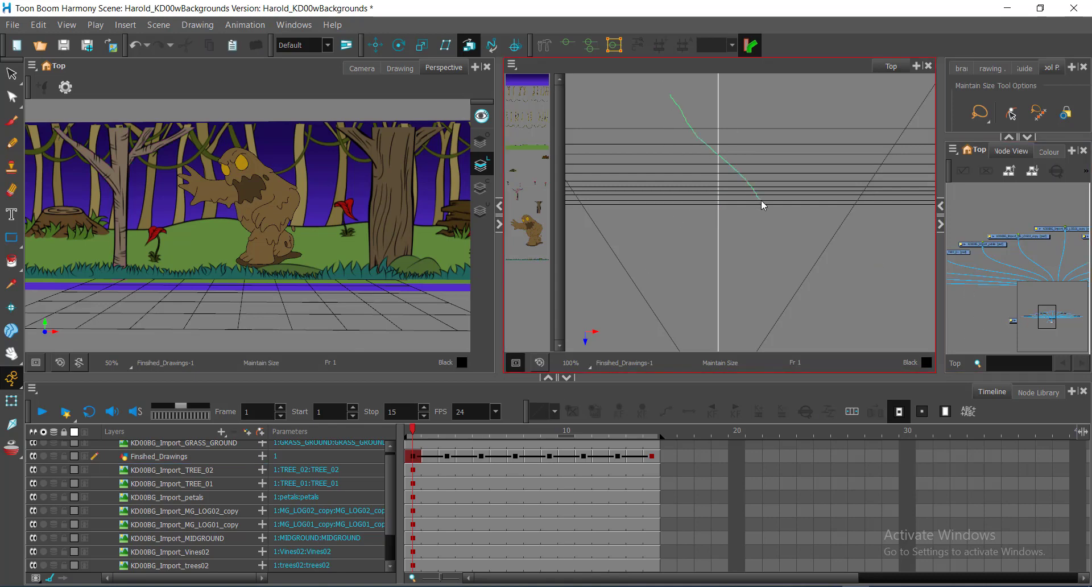
left_click_drag(762, 200, 762, 200)
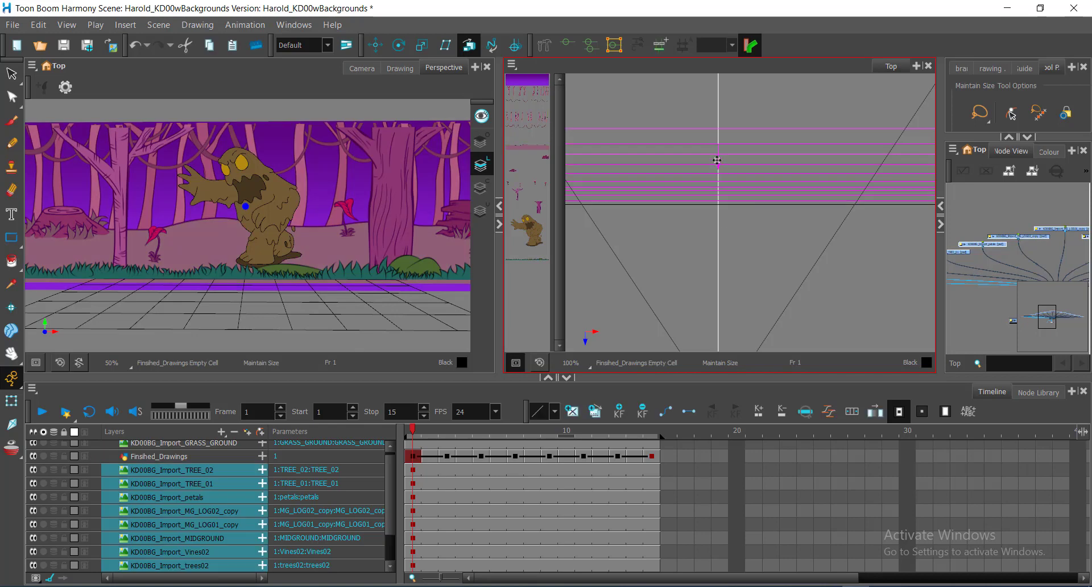
left_click_drag(719, 162, 720, 158)
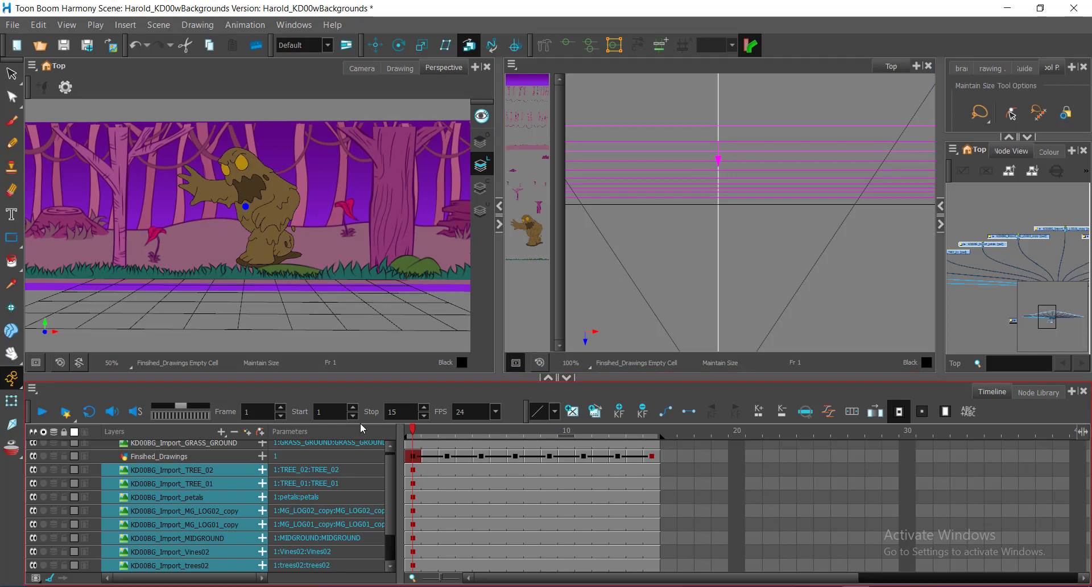
left_click(186, 457)
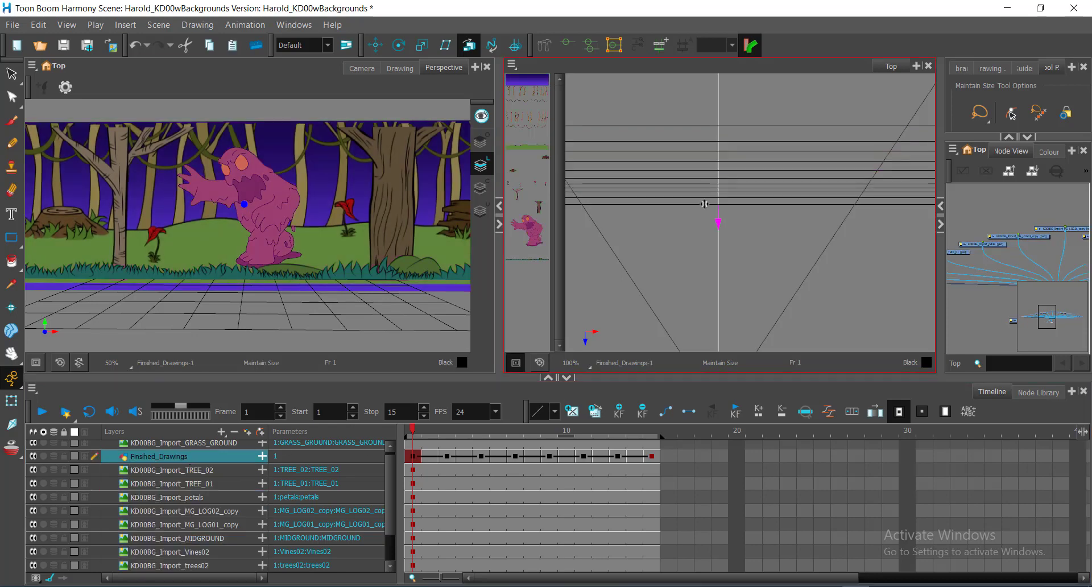
left_click_drag(716, 226, 719, 221)
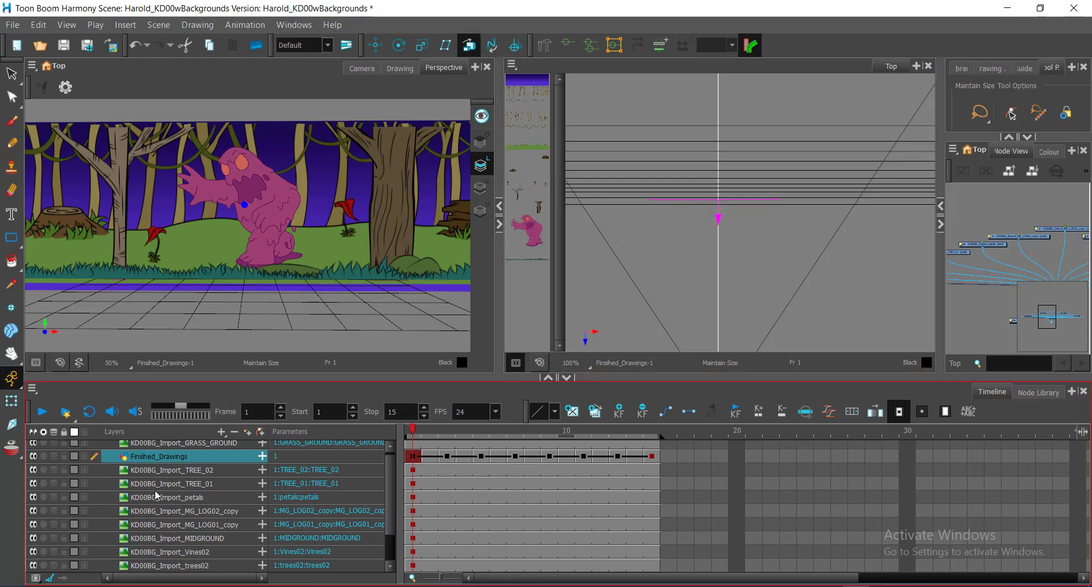
Step: Move the KD00BG_Import_TREE_02 and KD00BG_Import_TREE_01 layers above Finished_Drawings in the timeline's layer order
left_click(186, 476)
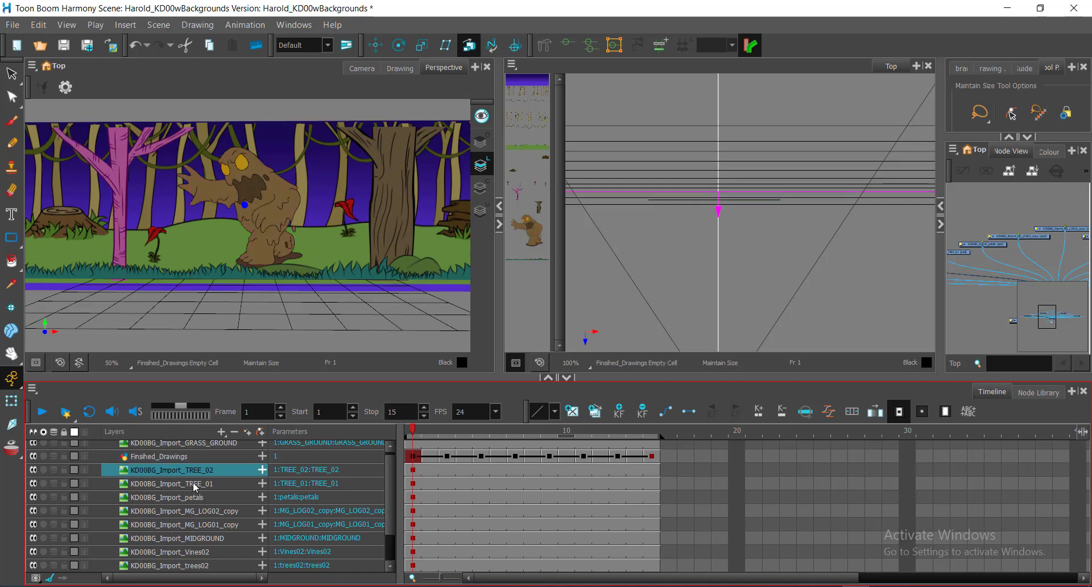
left_click(193, 482, "shift")
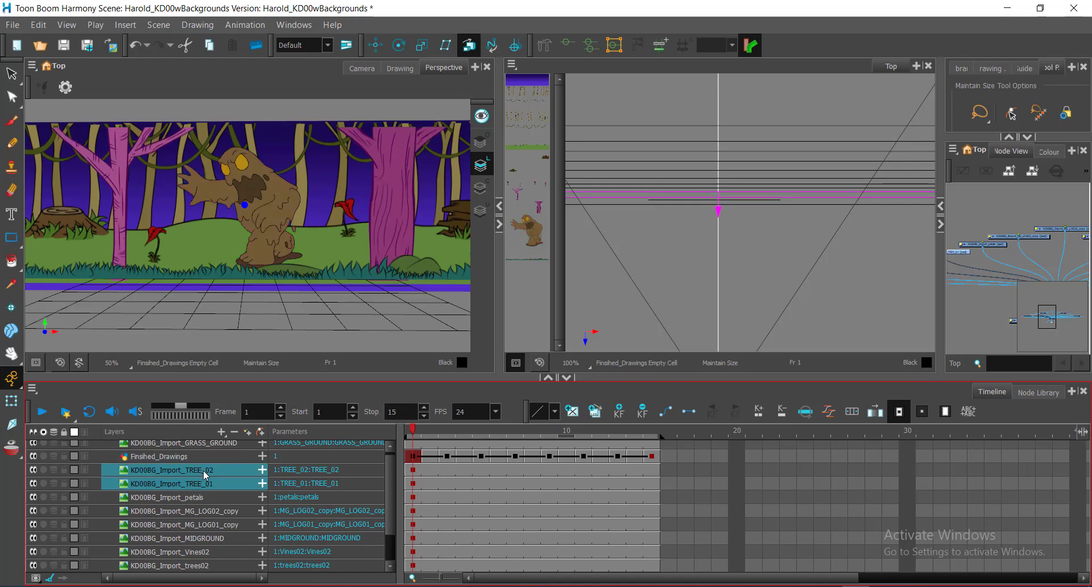
scroll(203, 472, "up", 1)
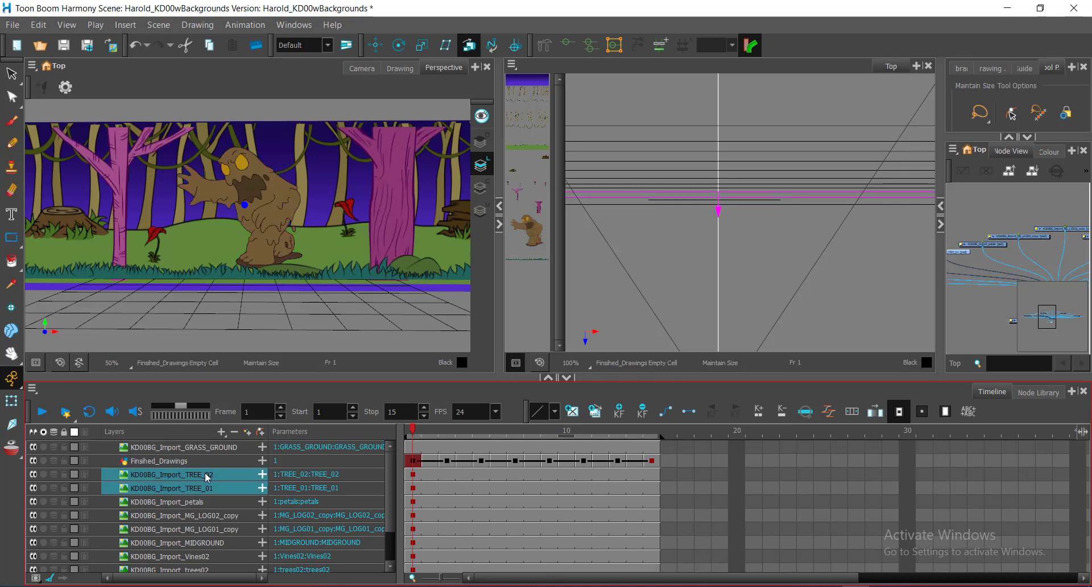
left_click_drag(213, 475, 199, 462)
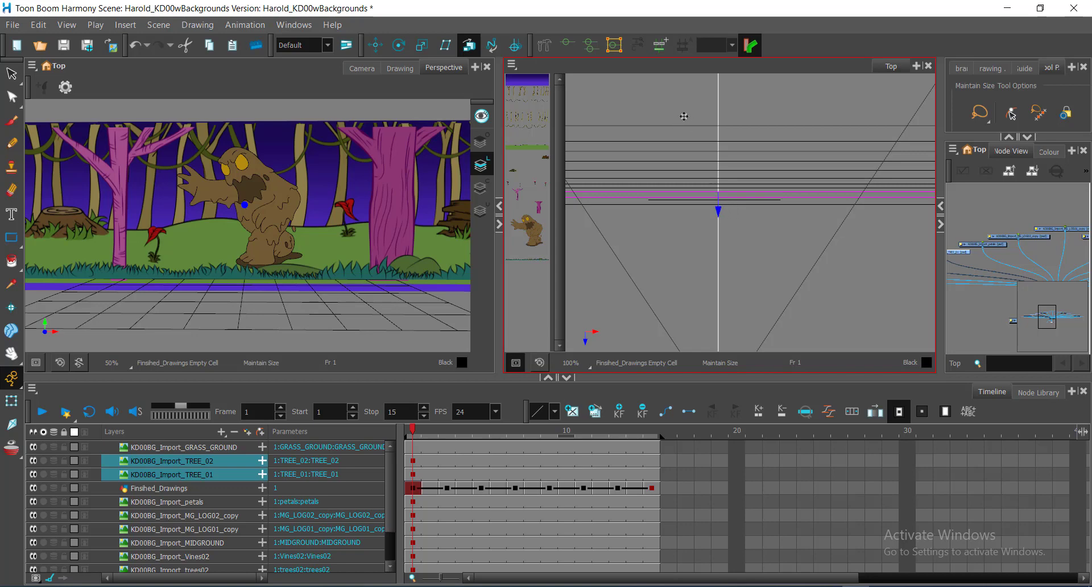
Step: Select the spaced background layers together with Finished_Drawings, push them slightly farther back in the Top view, and save the scene
left_click(967, 297)
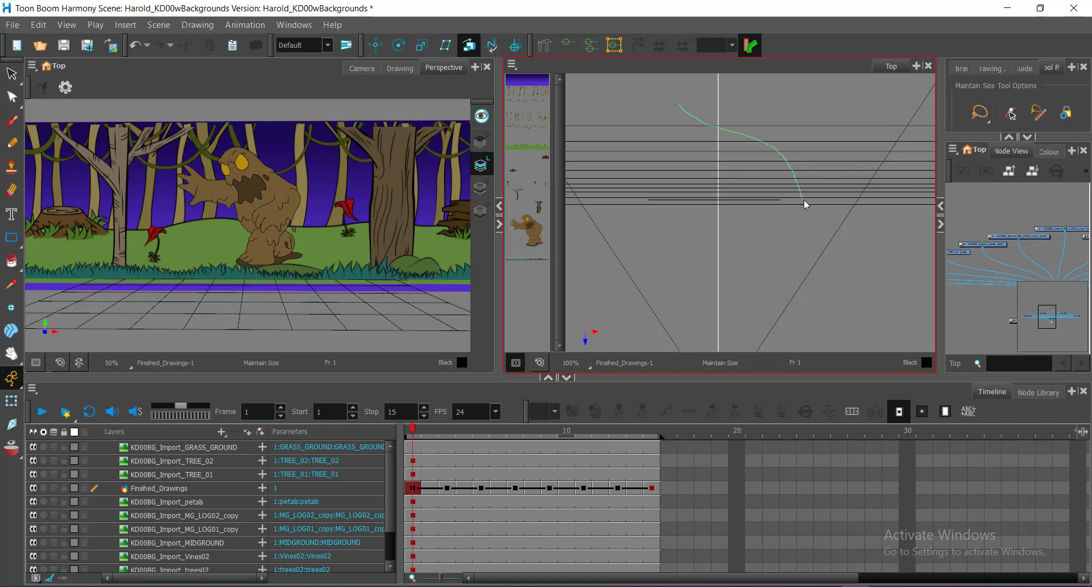
left_click_drag(804, 199, 803, 200)
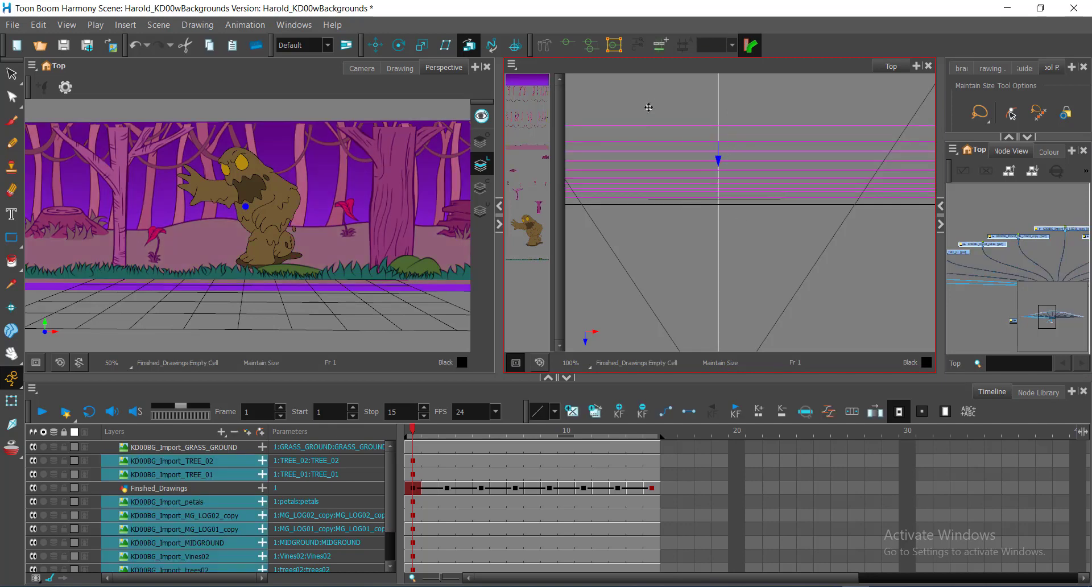
left_click(677, 111)
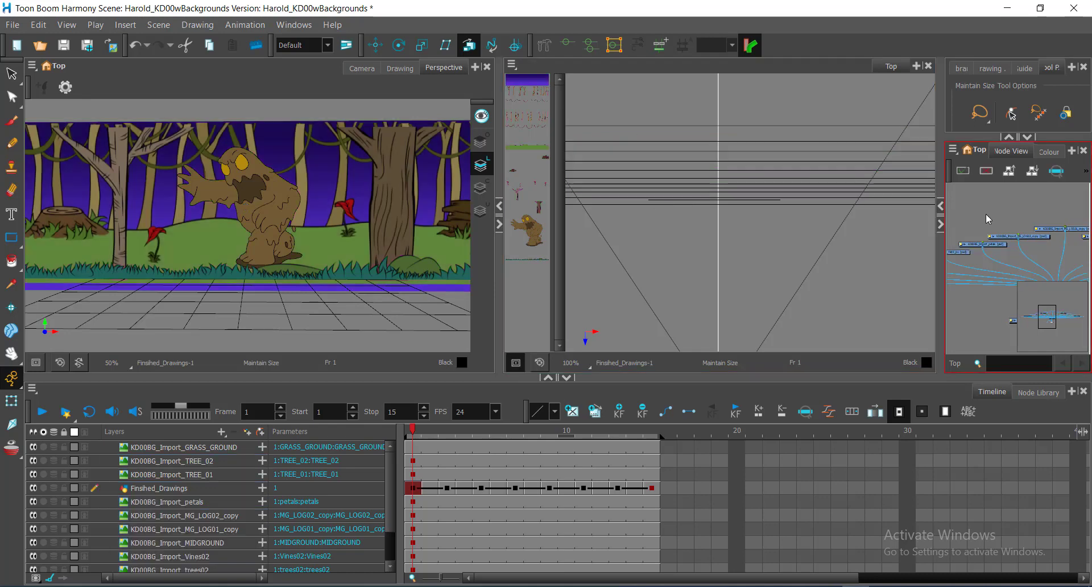
mouse_move(674, 103)
left_mouse_down()
mouse_move(682, 154)
mouse_move(712, 206)
left_mouse_up()
scroll(712, 206, "up", 2)
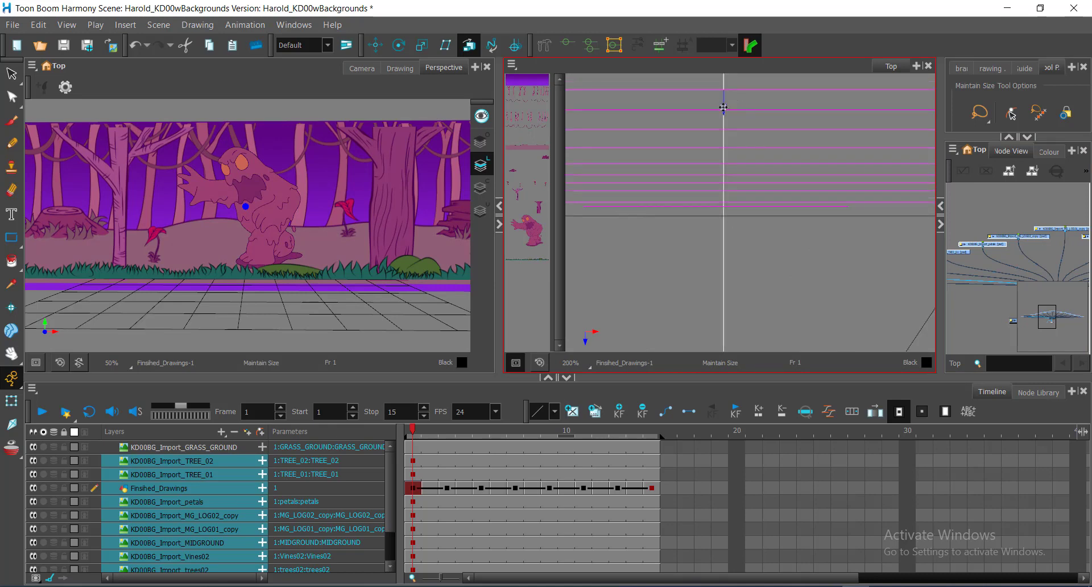
left_click_drag(723, 107, 734, 98)
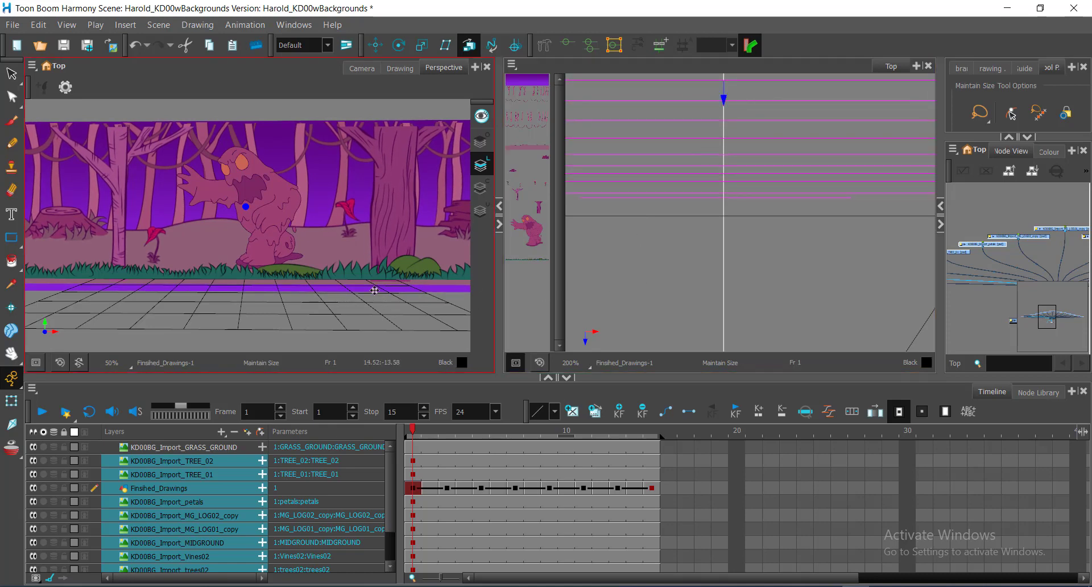
key("ctrl+s")
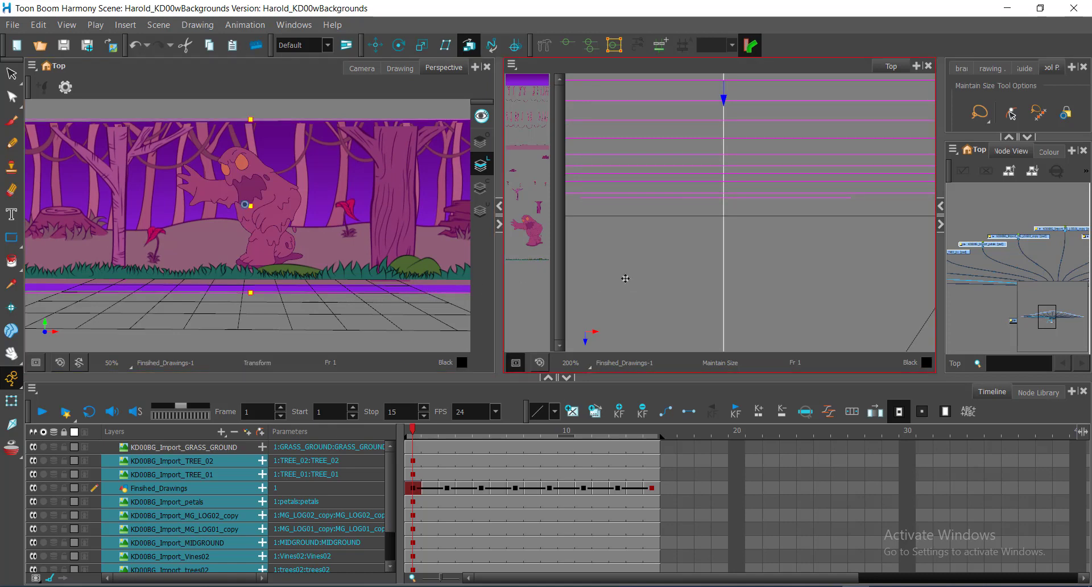
Step: Deselect the layers and examine their depth spacing from oblique angles in the Perspective view
left_click(1016, 192)
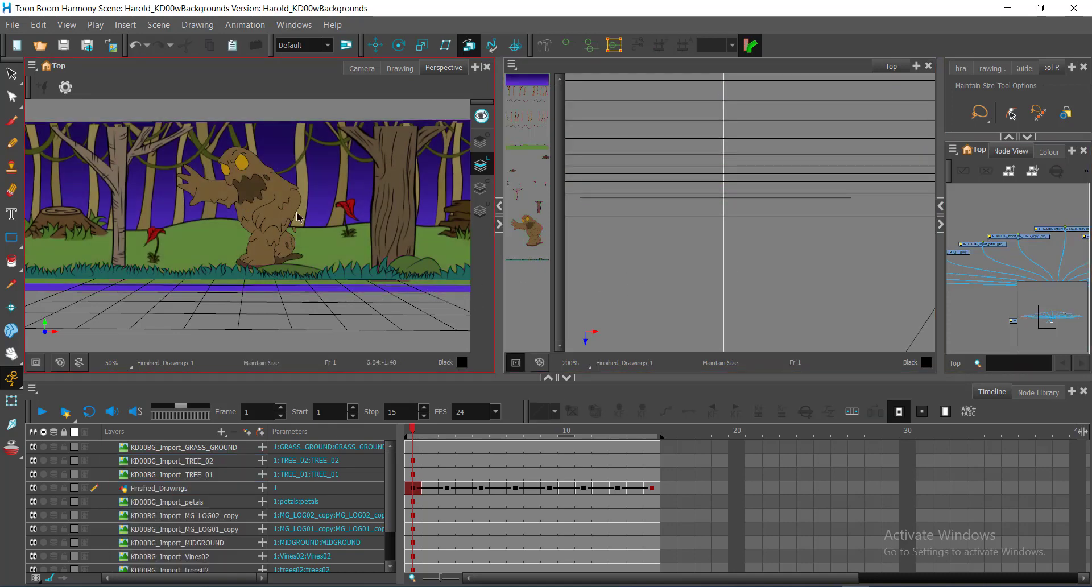
left_click_drag(180, 279, 259, 289)
scroll(258, 290, "down", 2)
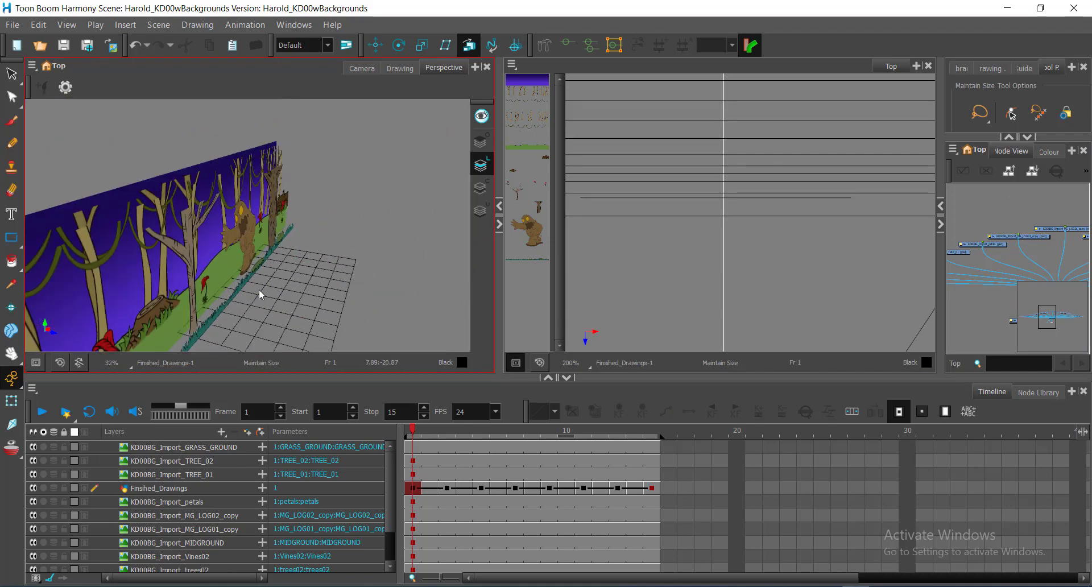
scroll(265, 284, "up", 1)
key("space")
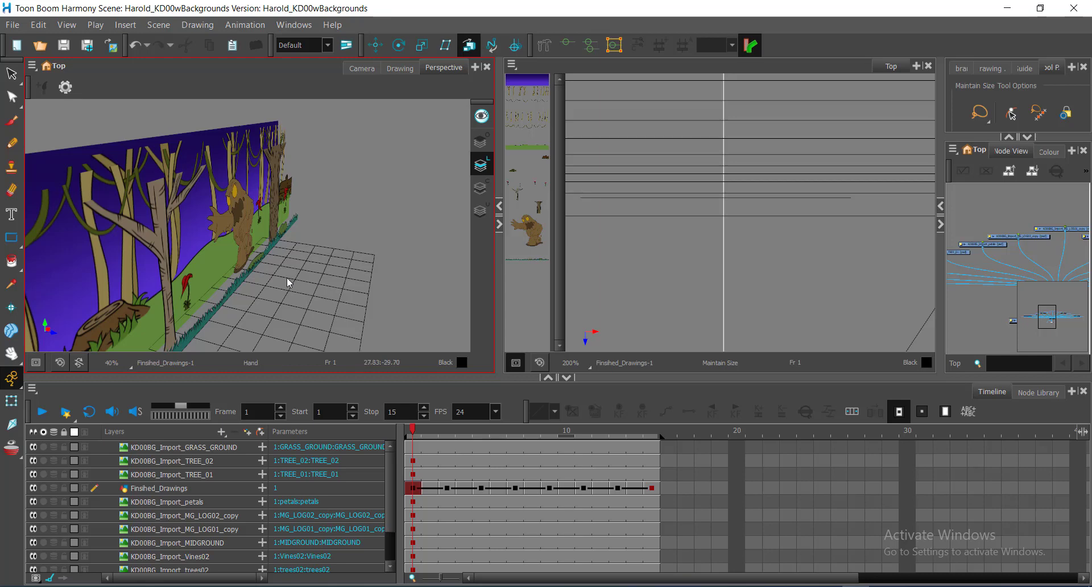
left_click_drag(286, 277, 257, 260)
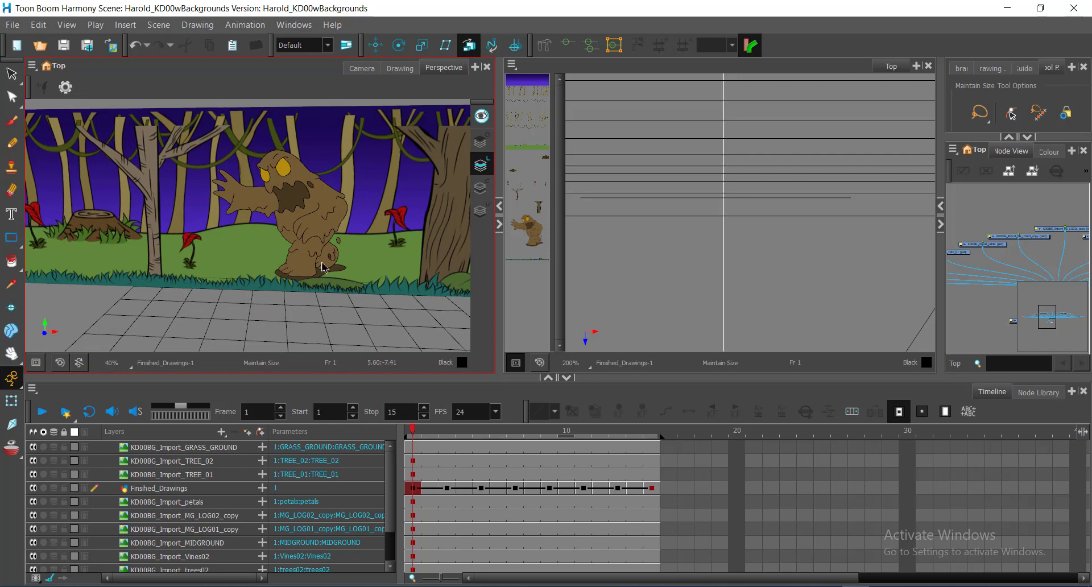
Step: Show the whole camera cone in the Top view, and display the Camera view masked to the camera frame
left_click_drag(256, 281, 264, 273)
scroll(769, 286, "down", 3)
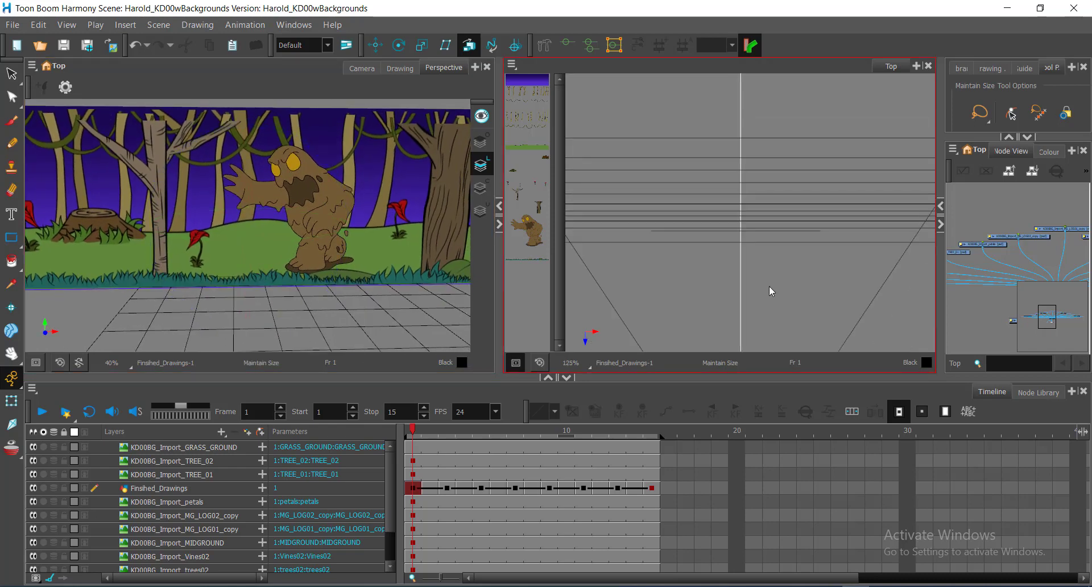
key("space")
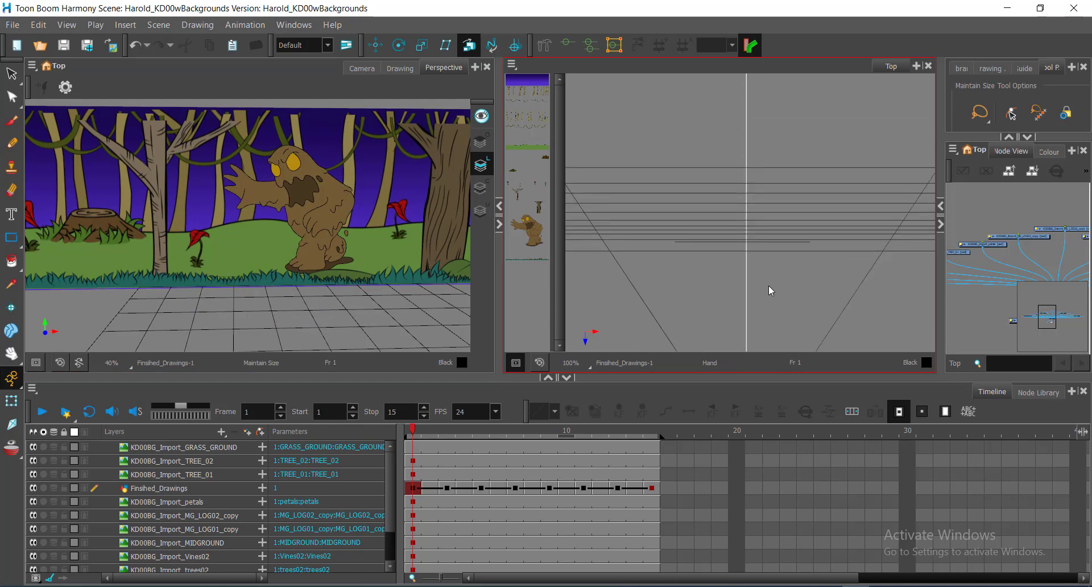
left_click_drag(769, 285, 754, 192)
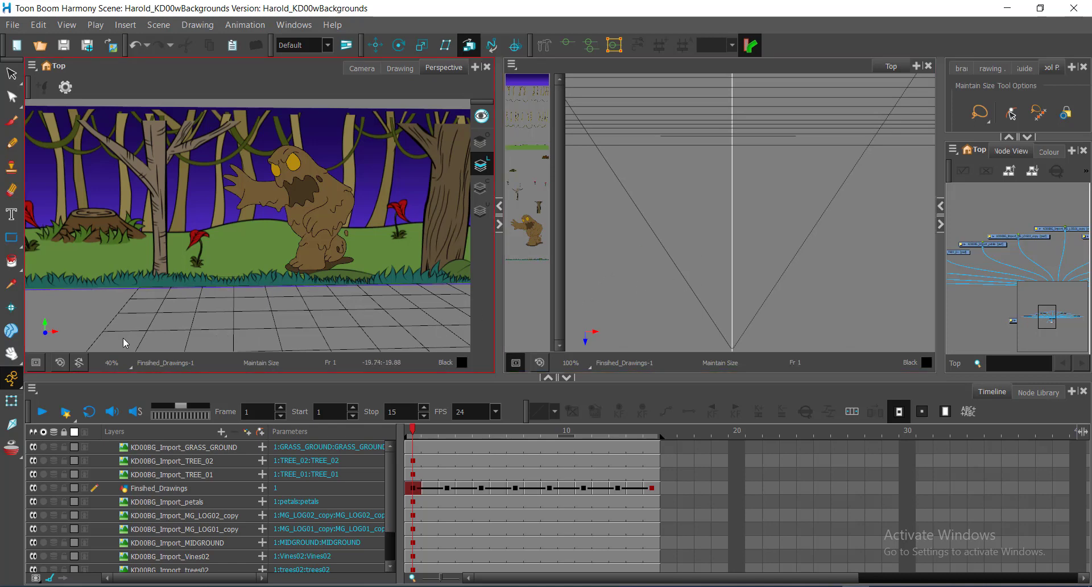
left_click(361, 68)
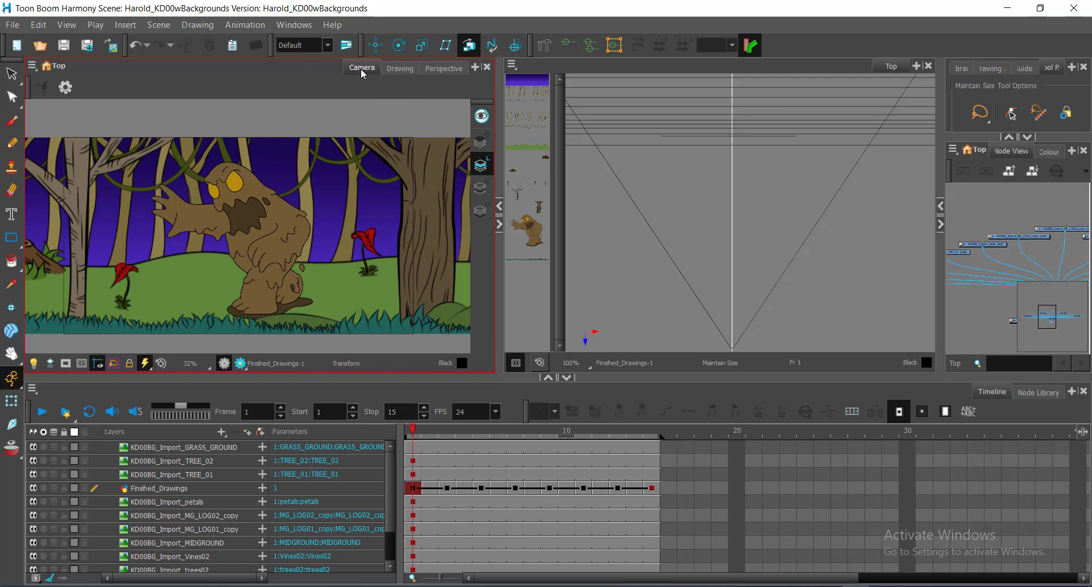
left_click(65, 364)
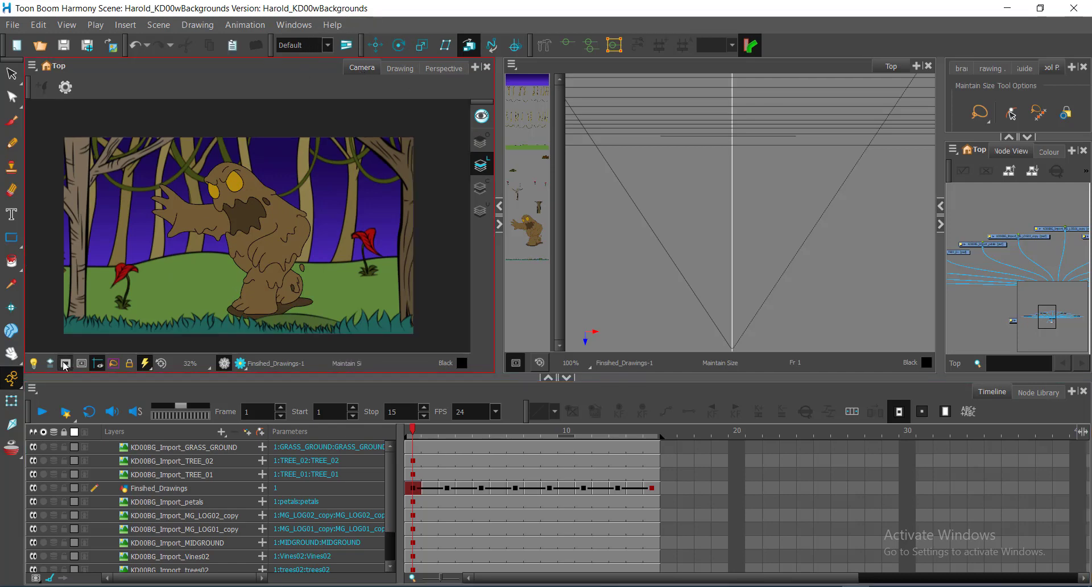
Step: Move Finished_Drawings slightly closer to the camera in the Top view with Maintain Size, save the scene, and deselect the layer
key("ctrl")
key("ctrl")
left_click(175, 489)
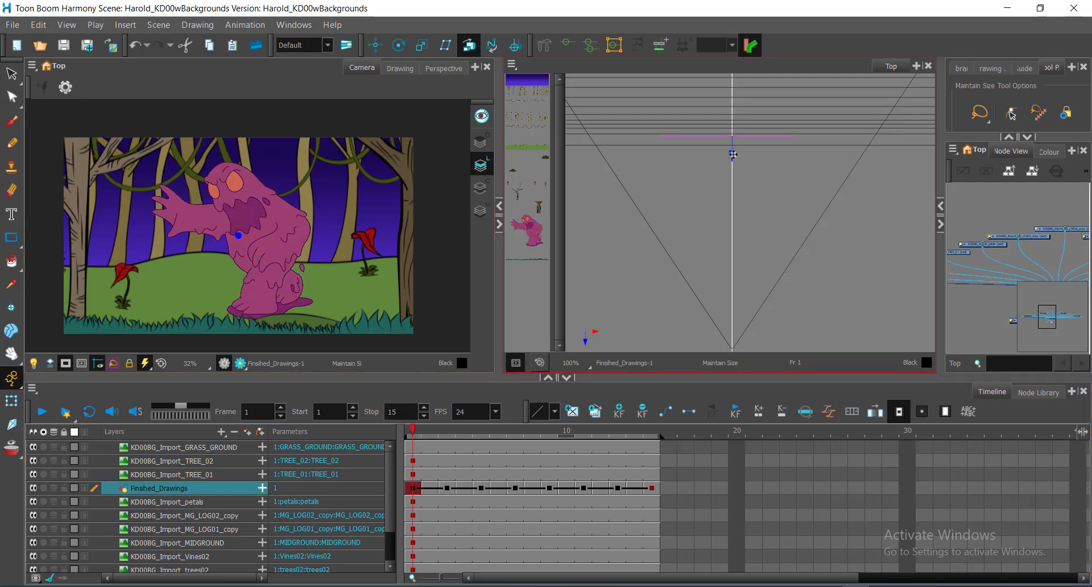
left_click_drag(733, 154, 733, 157)
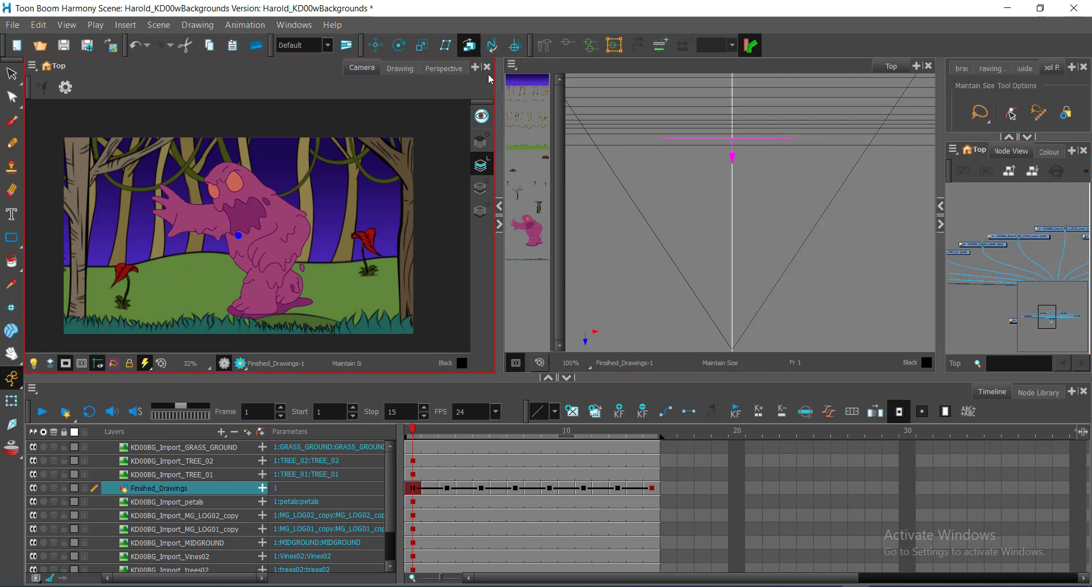
left_click(992, 188)
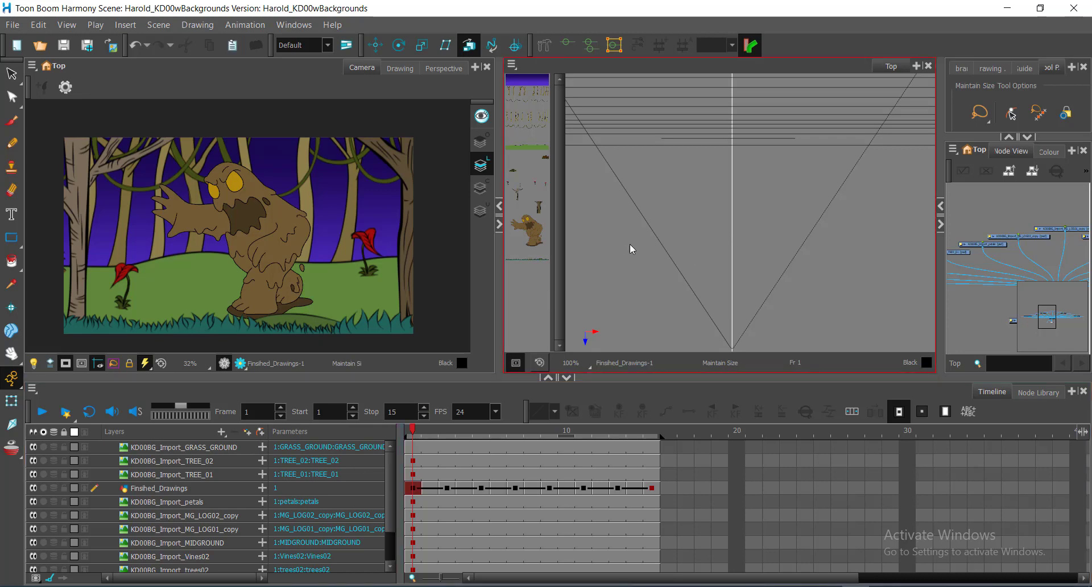
Step: Examine the camera cone and its apex in the Top view
key("space")
left_click_drag(731, 265, 722, 208)
left_click(728, 284)
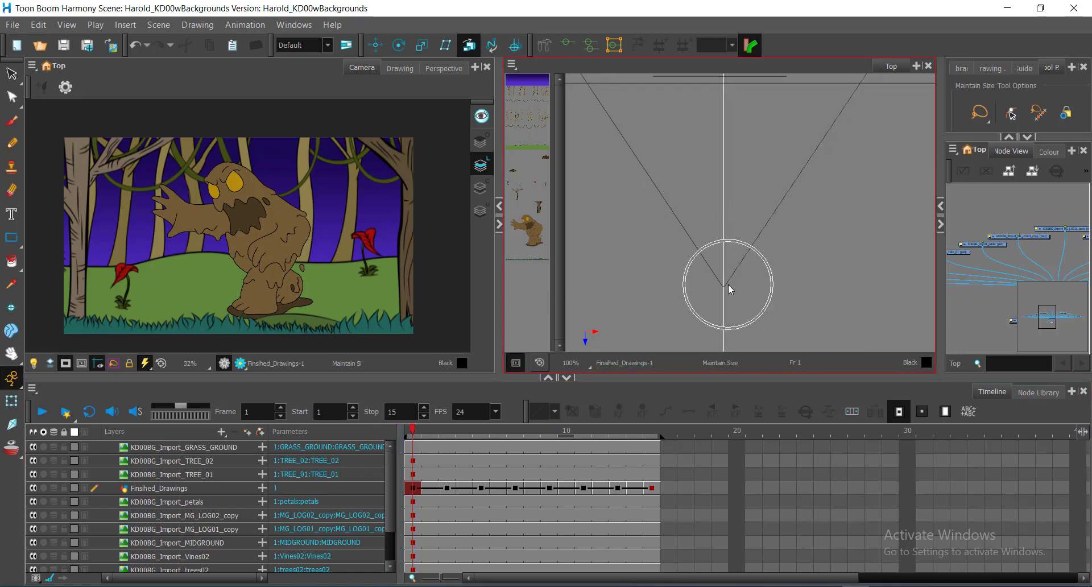
mouse_move(723, 239)
left_mouse_down()
mouse_move(629, 293)
mouse_move(792, 273)
left_mouse_up()
left_click(773, 262)
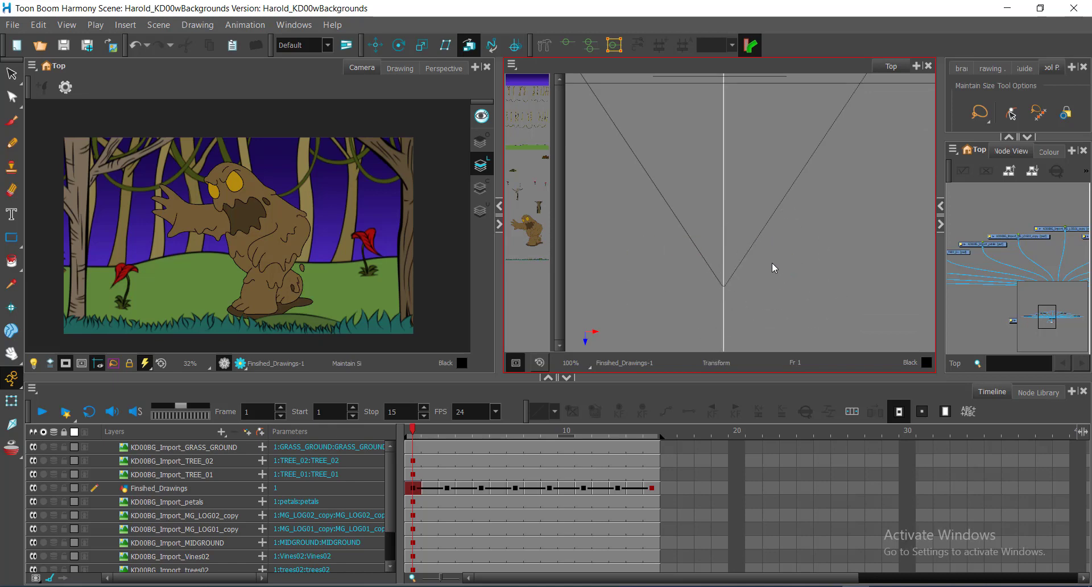
left_click(773, 263)
left_click(755, 287)
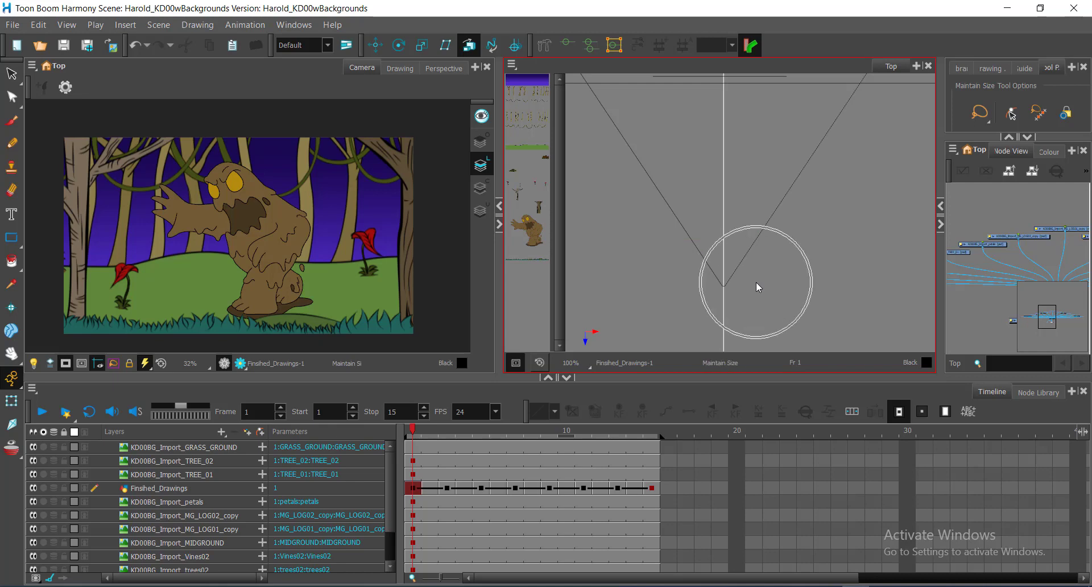
left_click(757, 283)
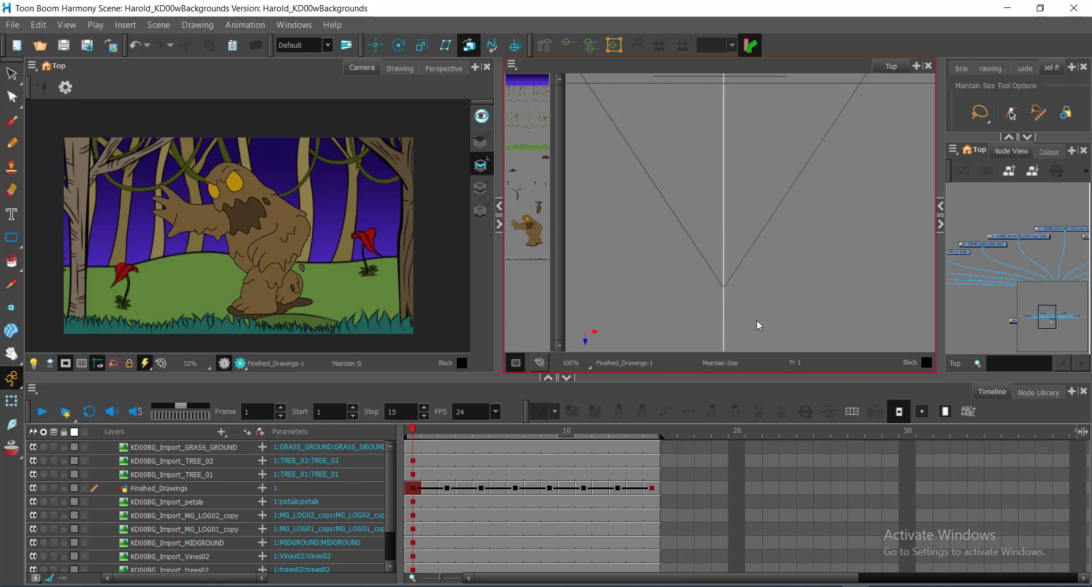
left_click(749, 274)
Step: Widen the Node View and frame the empty area below the Finished_Drawings node
left_click_drag(942, 315, 743, 309)
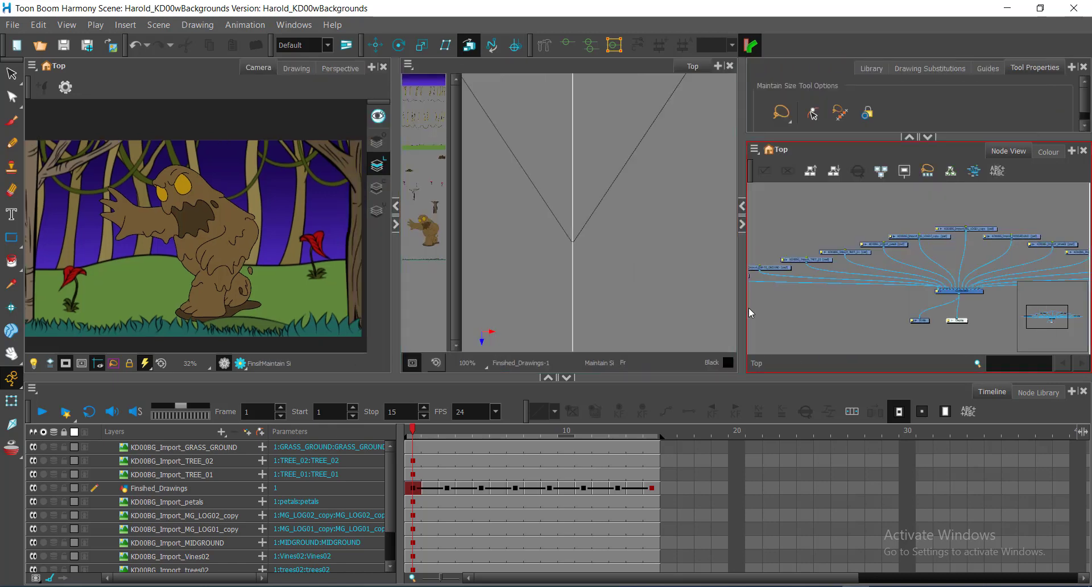
left_click(788, 328)
scroll(789, 327, "up", 1)
left_click_drag(789, 322, 849, 307)
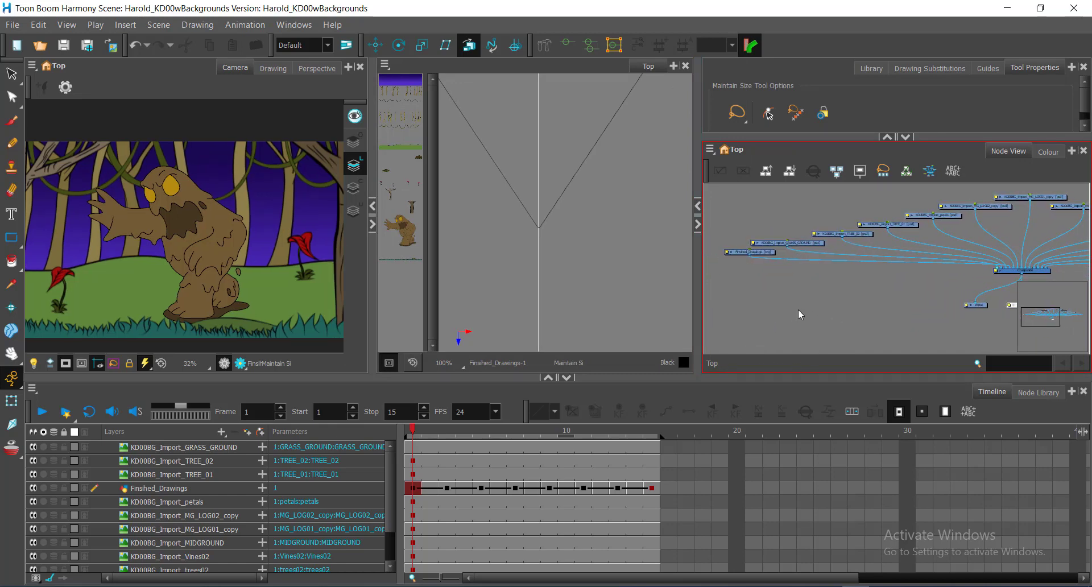
Step: Display the Node Library in place of the Timeline
left_click(763, 396)
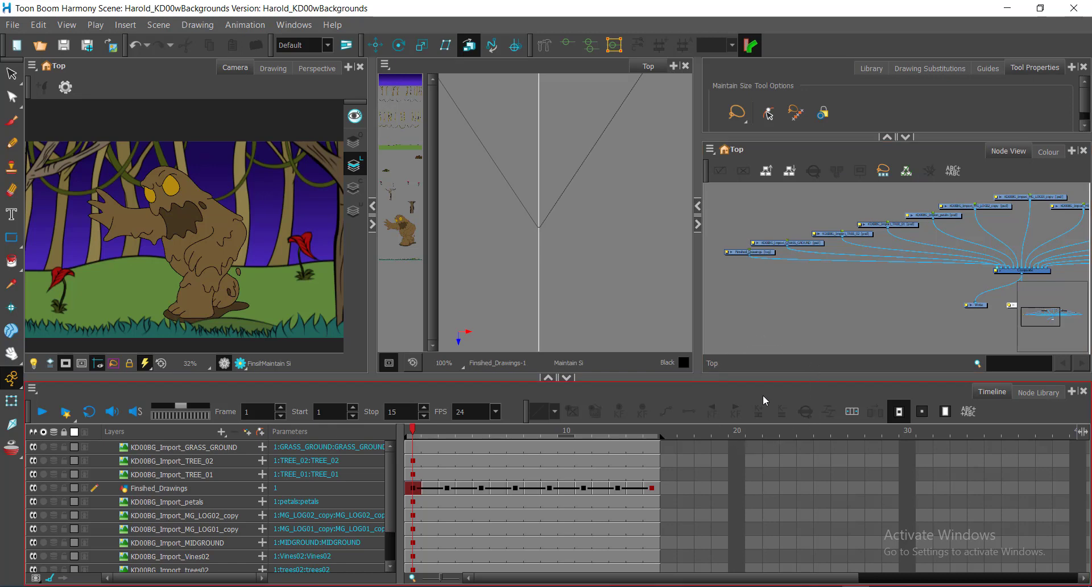
left_click(1003, 396)
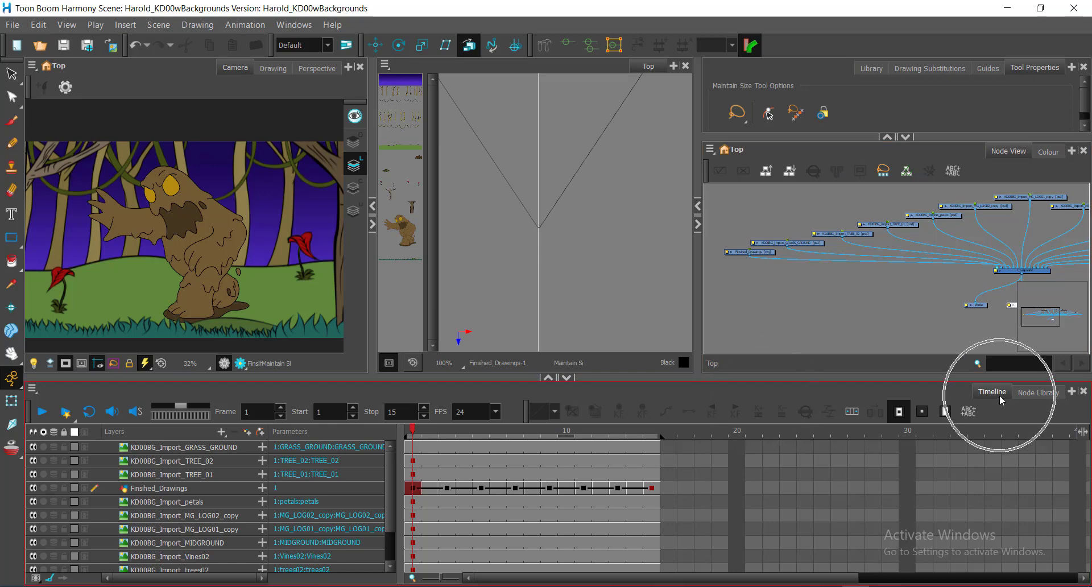
left_click(1002, 396)
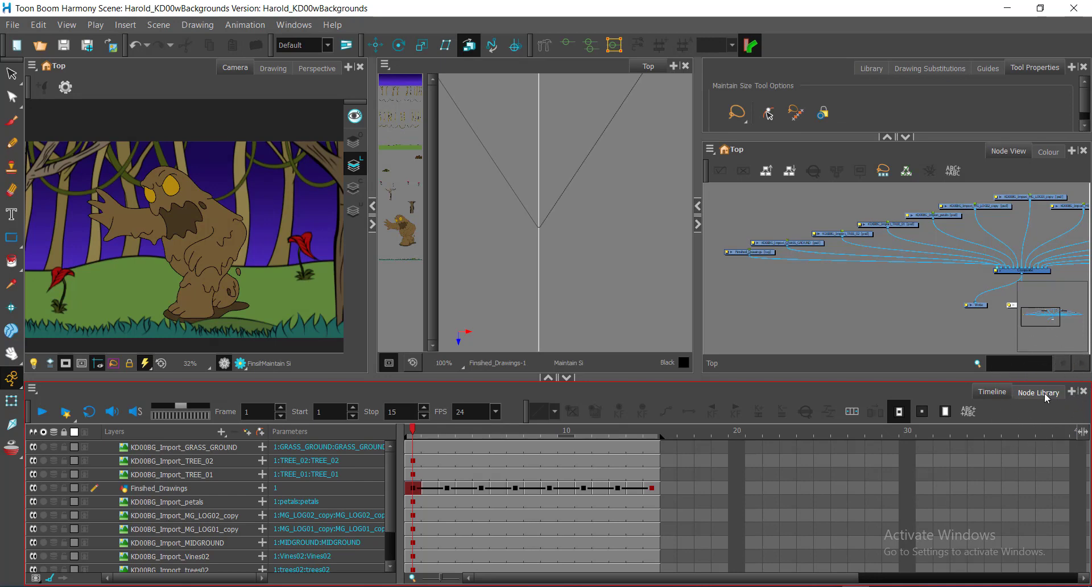
left_click(852, 301)
left_click(852, 299)
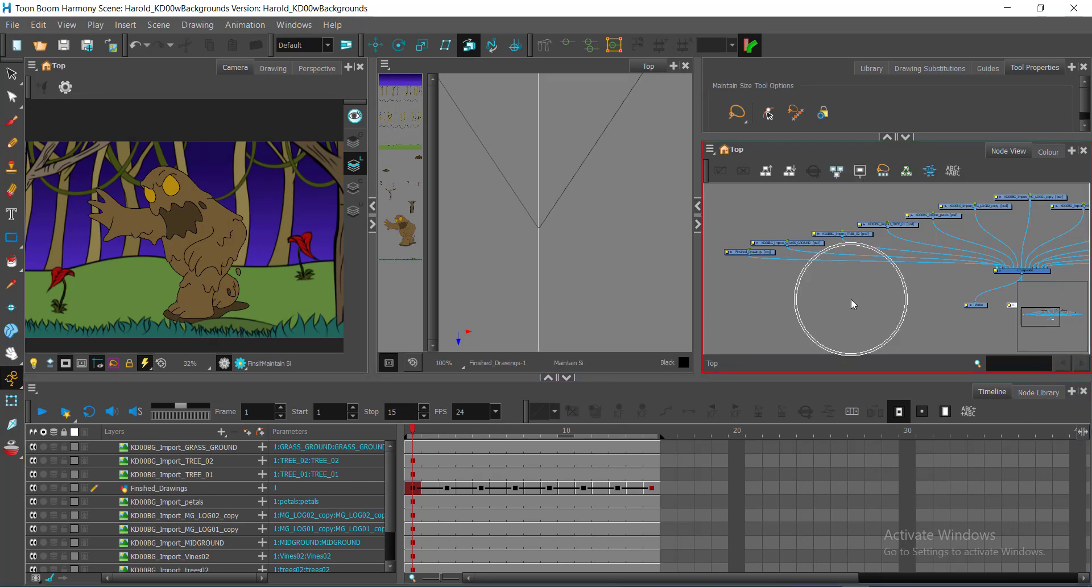
left_click(1045, 396)
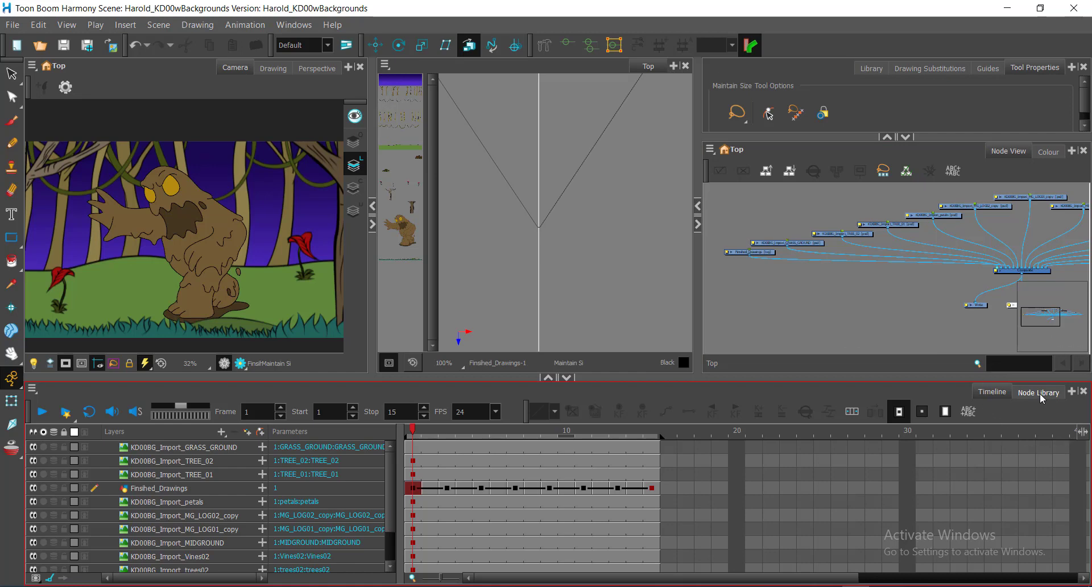
left_click(1040, 393)
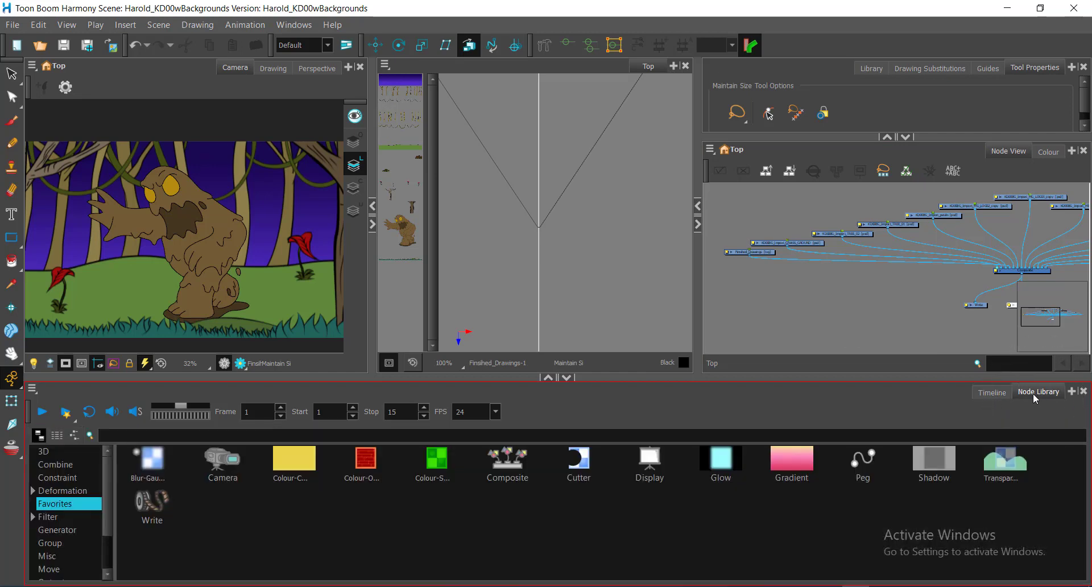
left_click(218, 470)
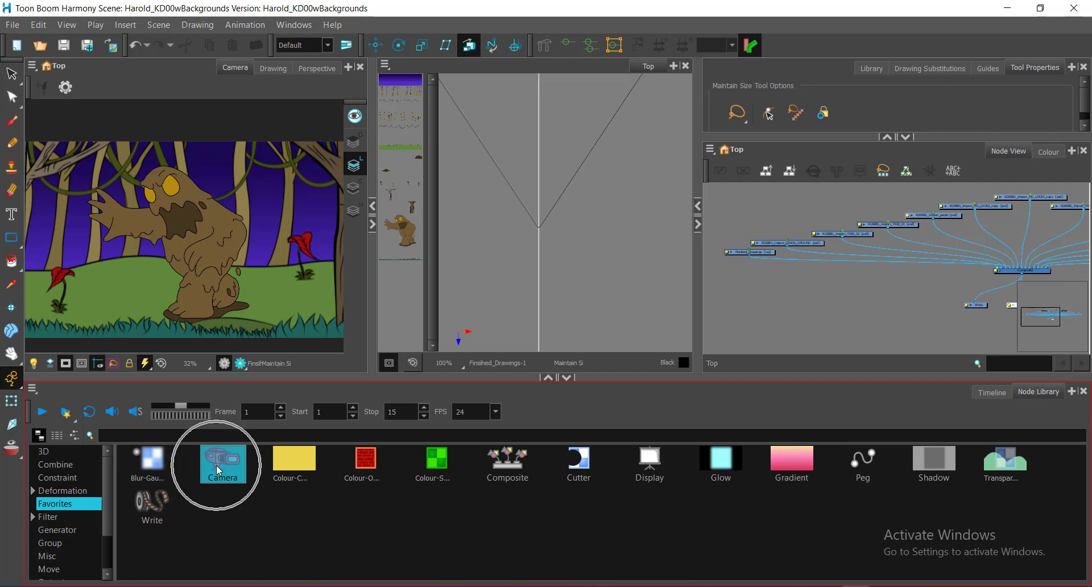
left_click_drag(218, 470, 762, 345)
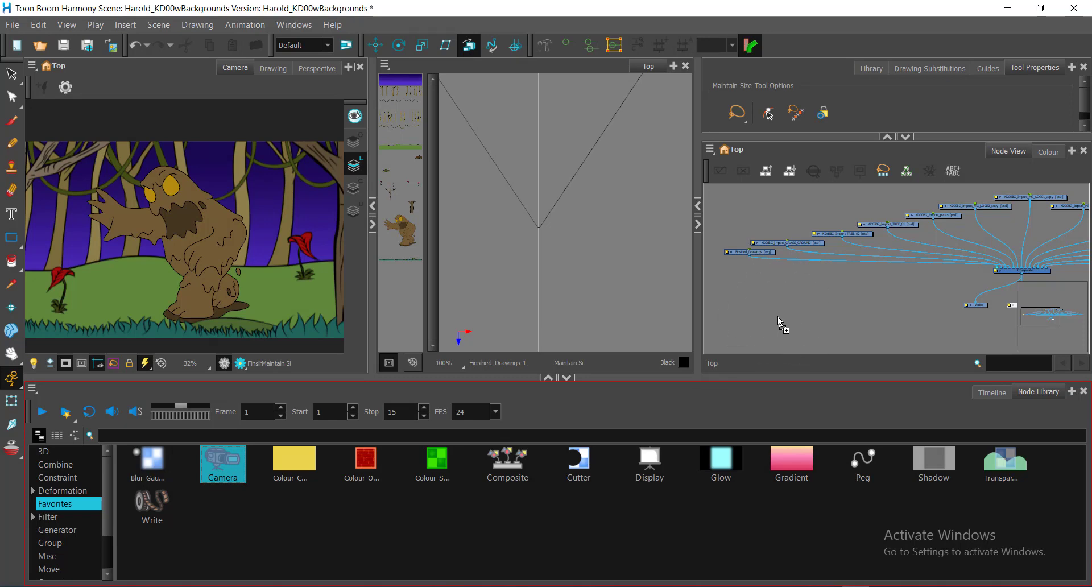
left_click_drag(778, 318, 779, 319)
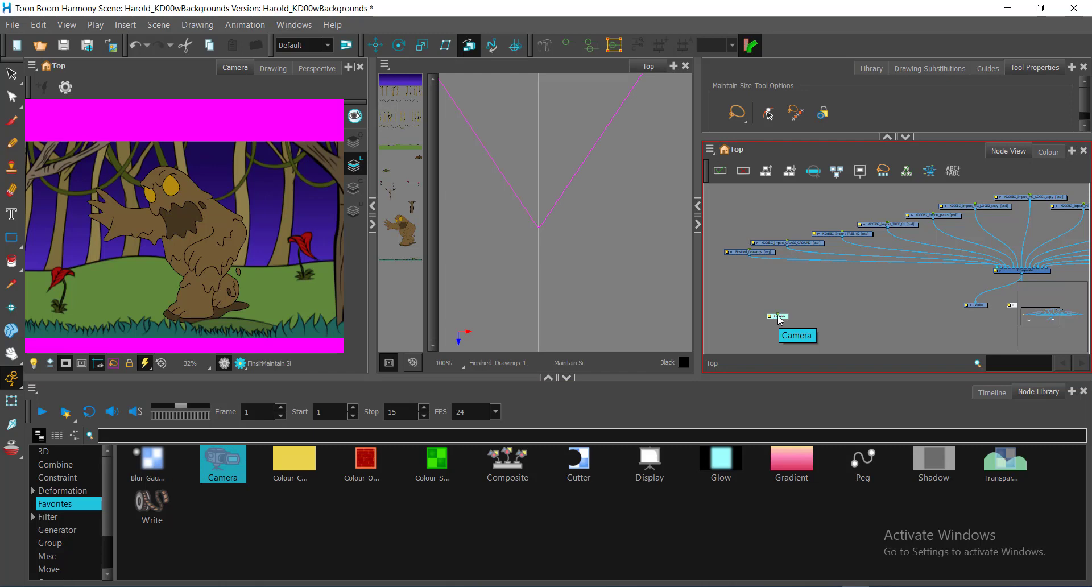
key("Delete")
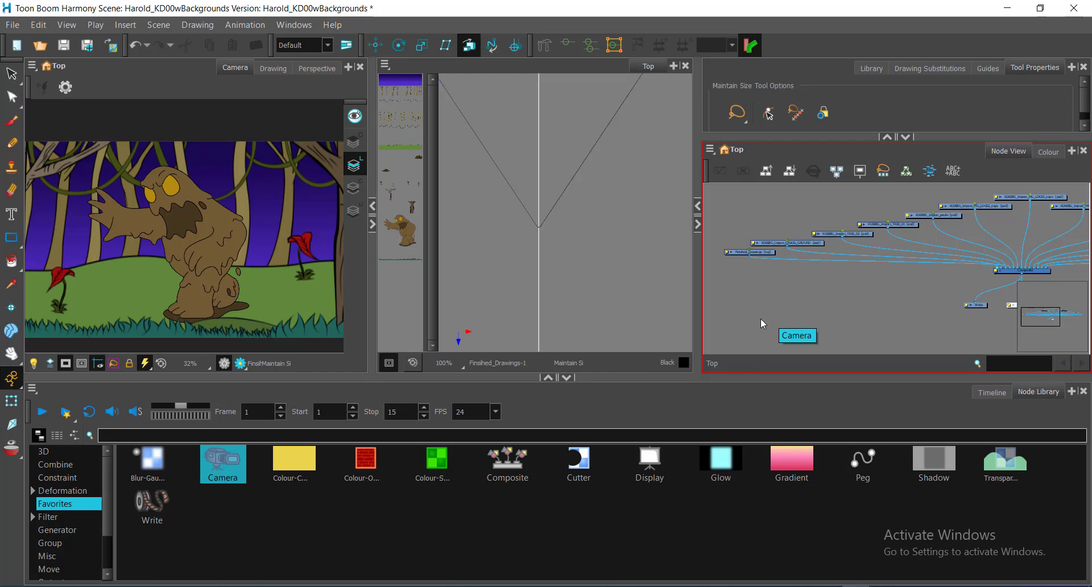
Step: Search the Node Library for "CAMe" and add a Camera node to the empty area of the Node View
left_click(215, 434)
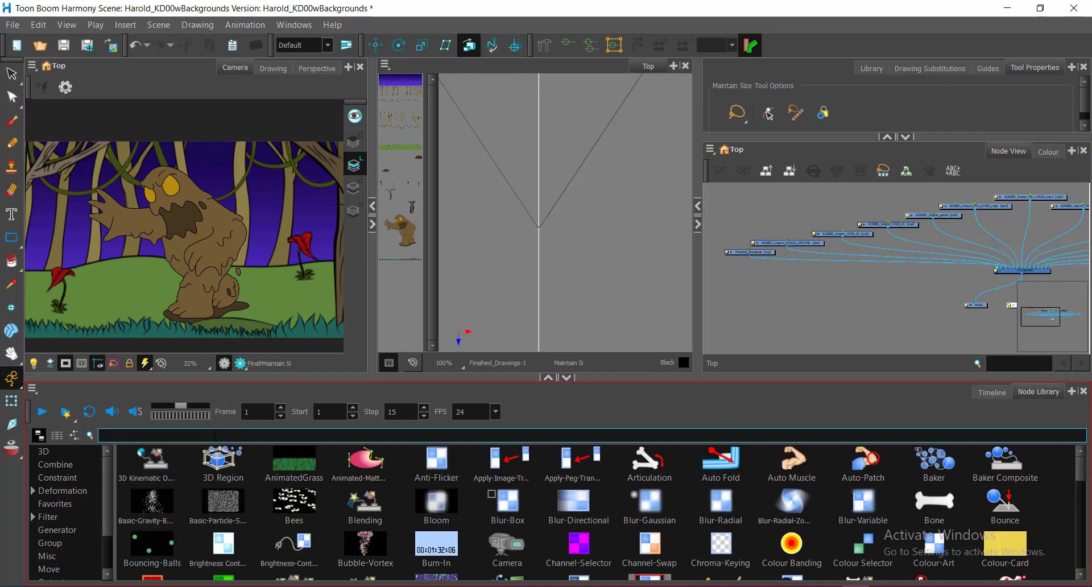
left_click(1034, 390)
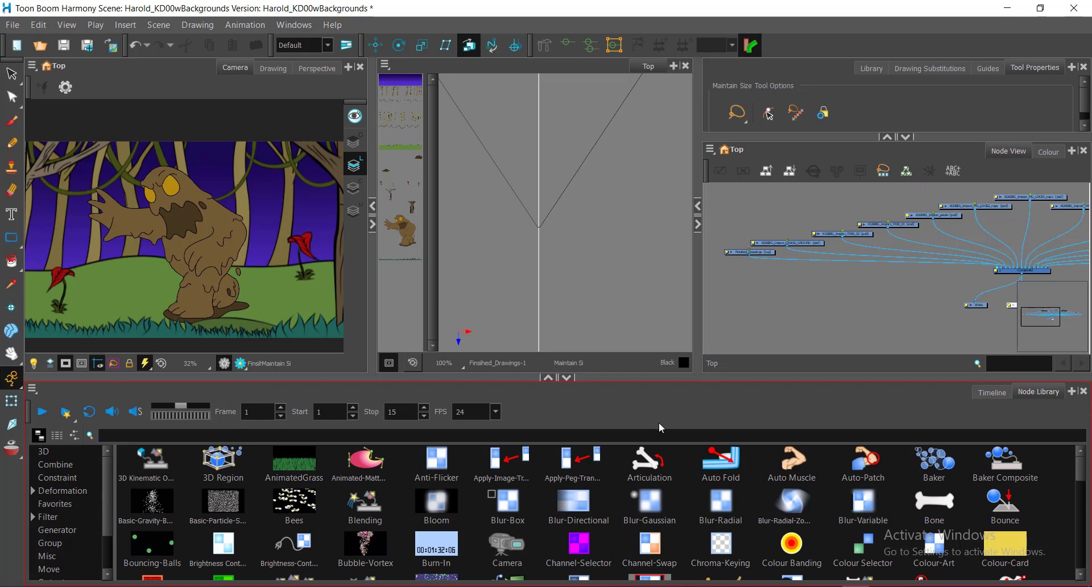
left_click(637, 433)
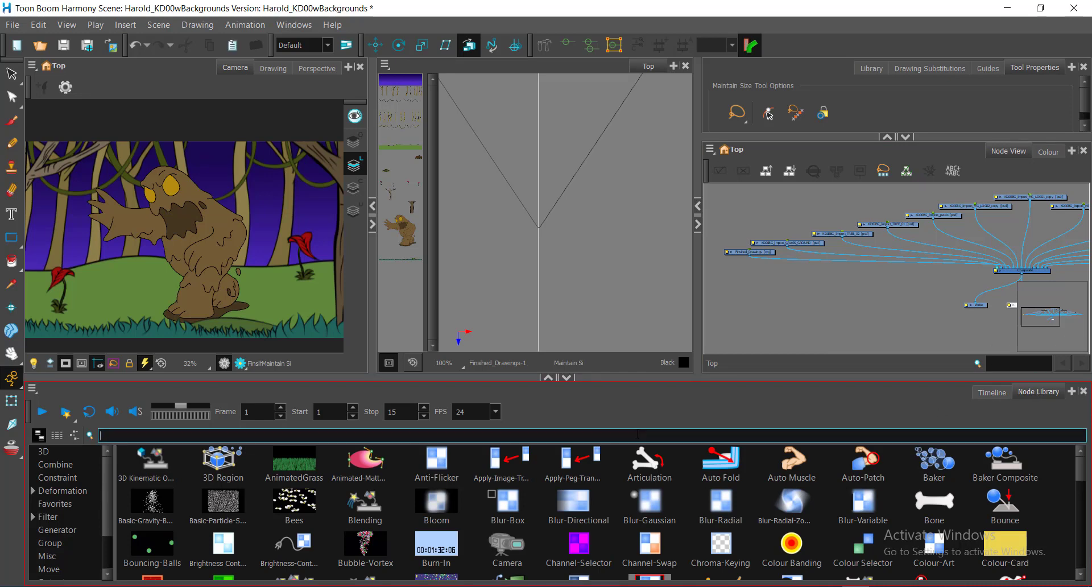
type("CAM")
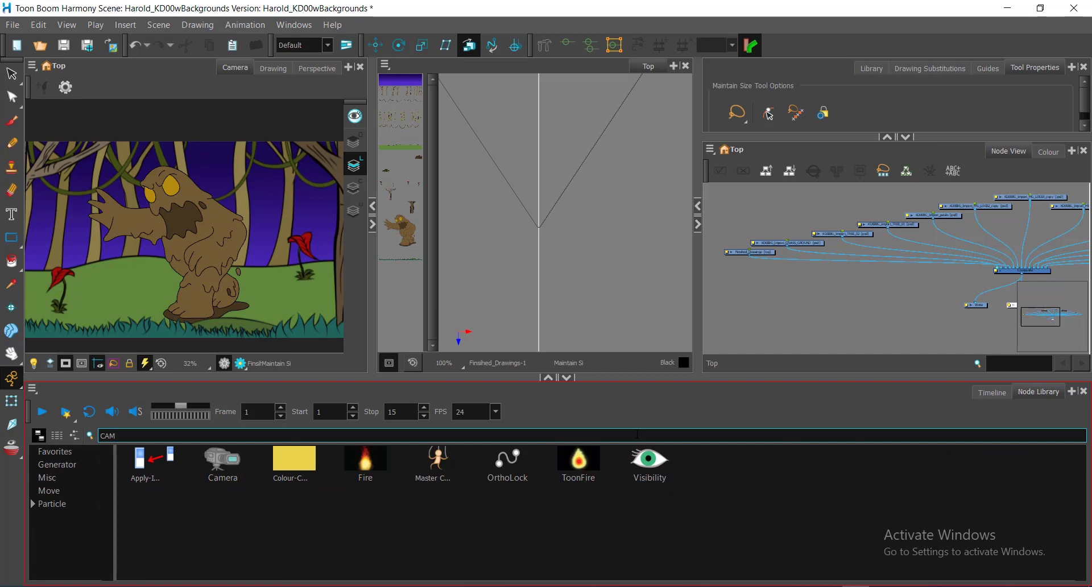
type("e")
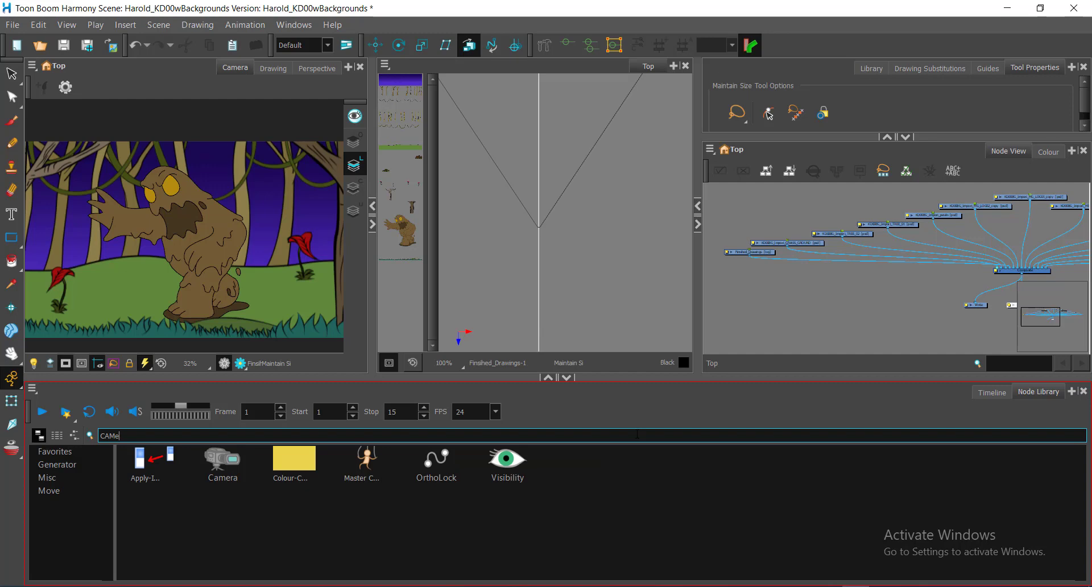
left_click(240, 461)
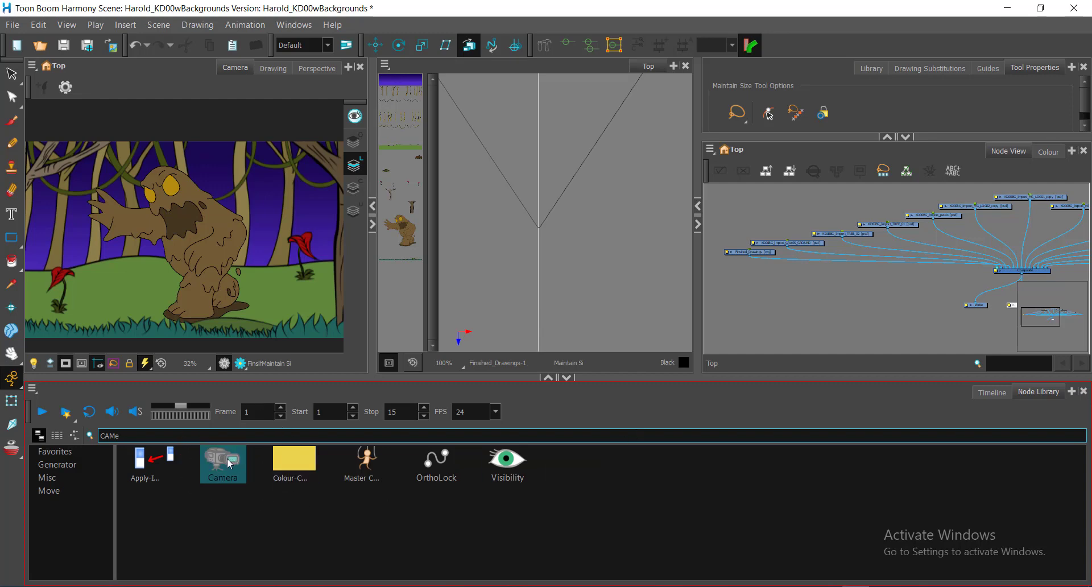
left_click(229, 464)
left_click_drag(230, 464, 773, 310)
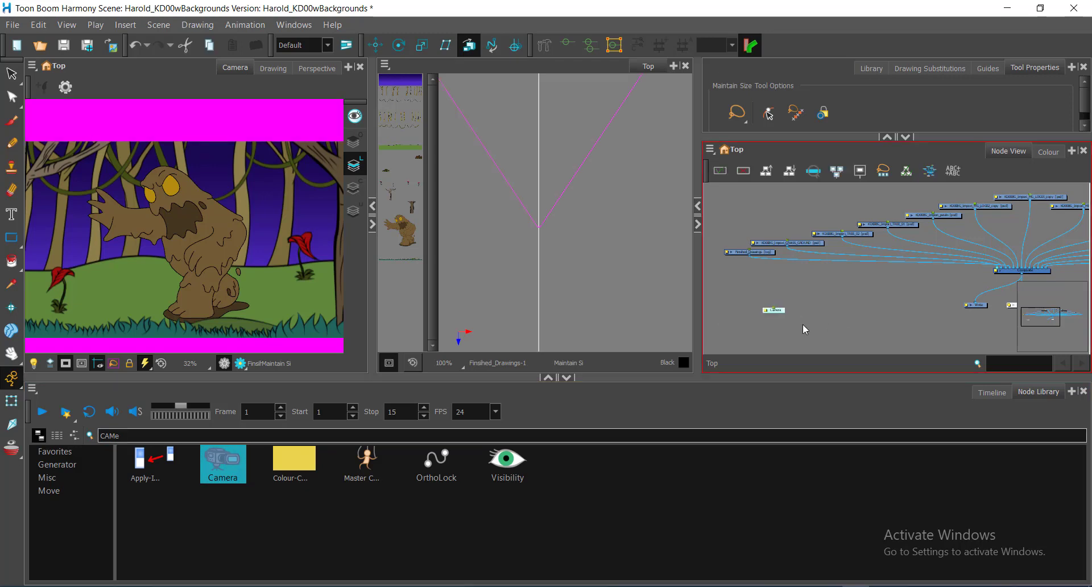
Step: Bring back the Timeline, reposition the Camera node slightly in the Node View, and leave it selected
left_click(564, 241)
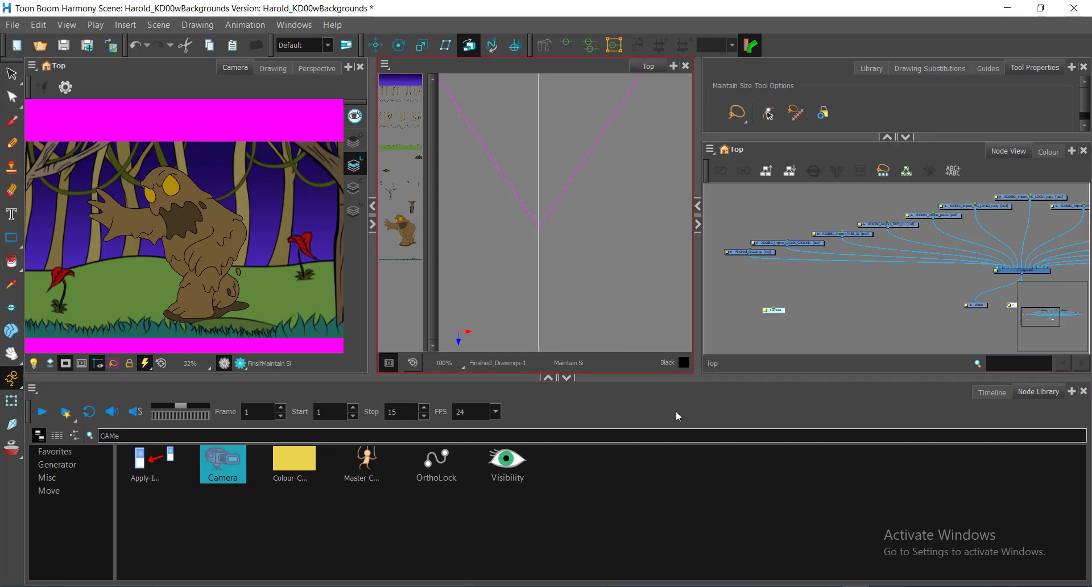
left_click(987, 396)
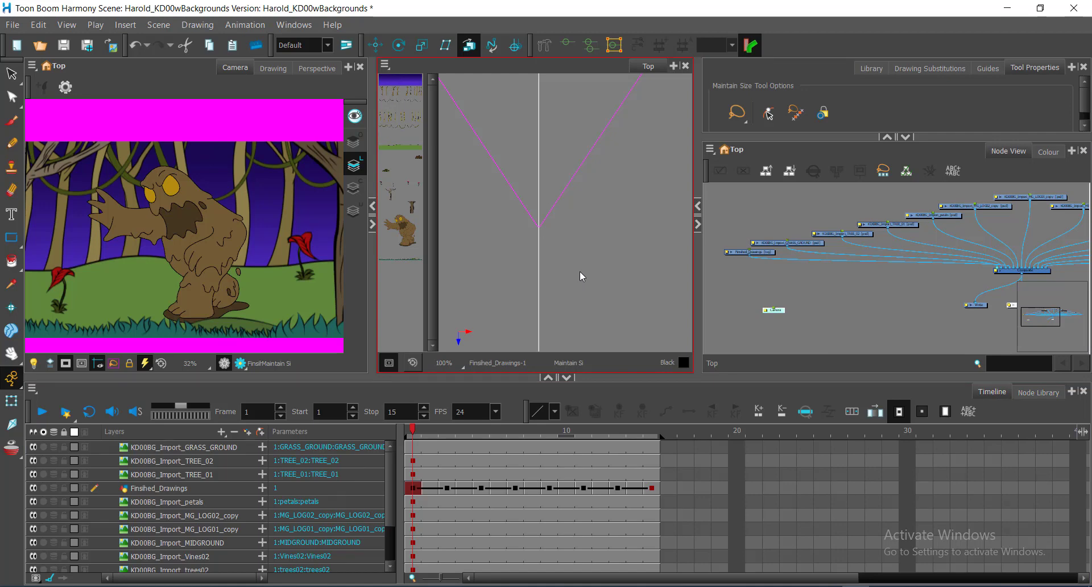
left_click(878, 292)
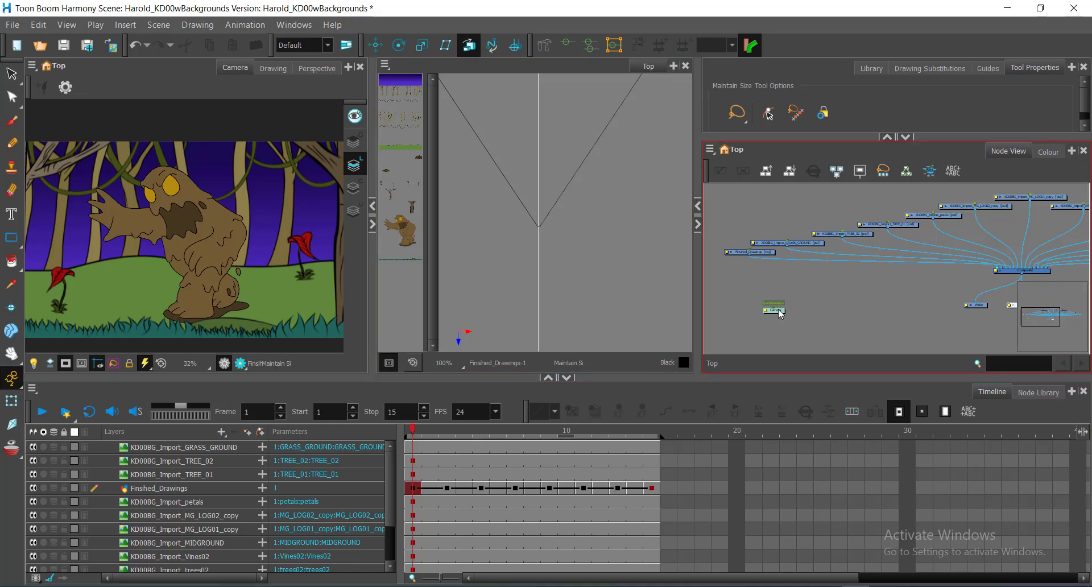
left_click_drag(773, 314, 772, 325)
left_click_drag(836, 301, 777, 307)
left_click(828, 300)
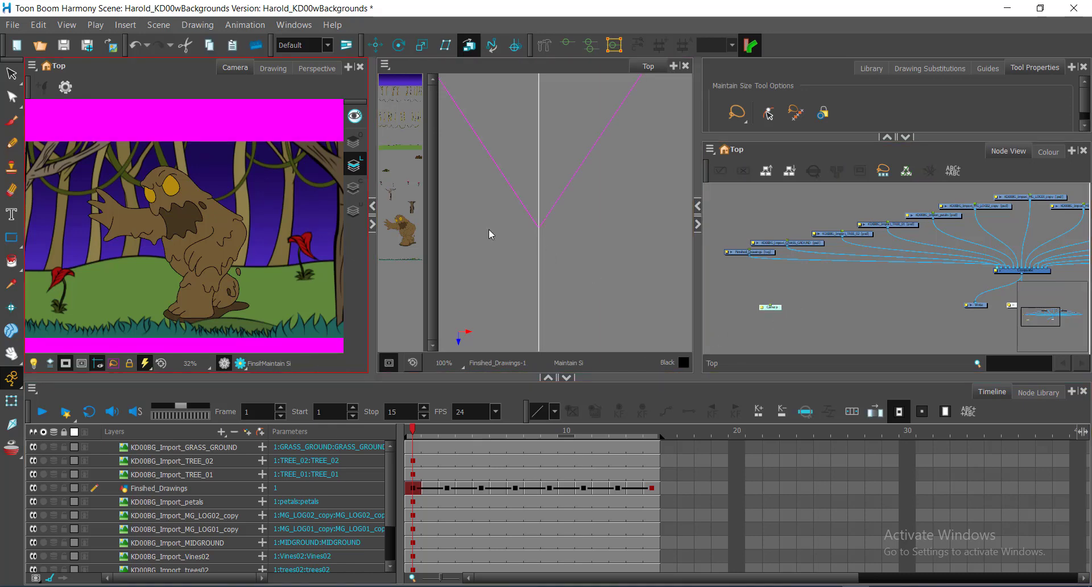
Step: Zoom out the Top view to show the camera cone with all layers, and move the Camera node slightly higher in the Node View
scroll(550, 243, "down", 2)
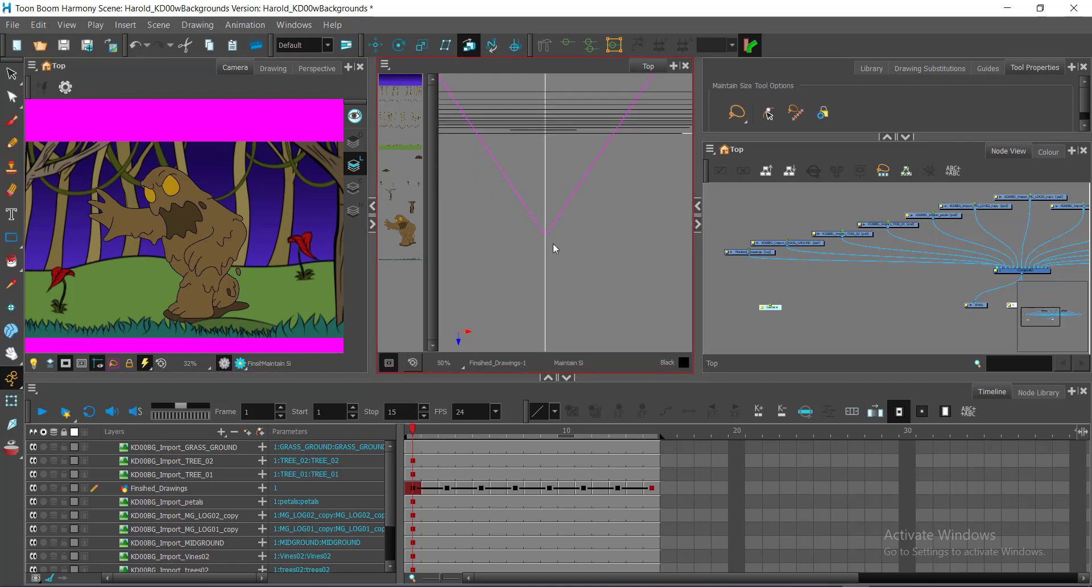
scroll(553, 244, "down", 1)
scroll(767, 308, "up", 4)
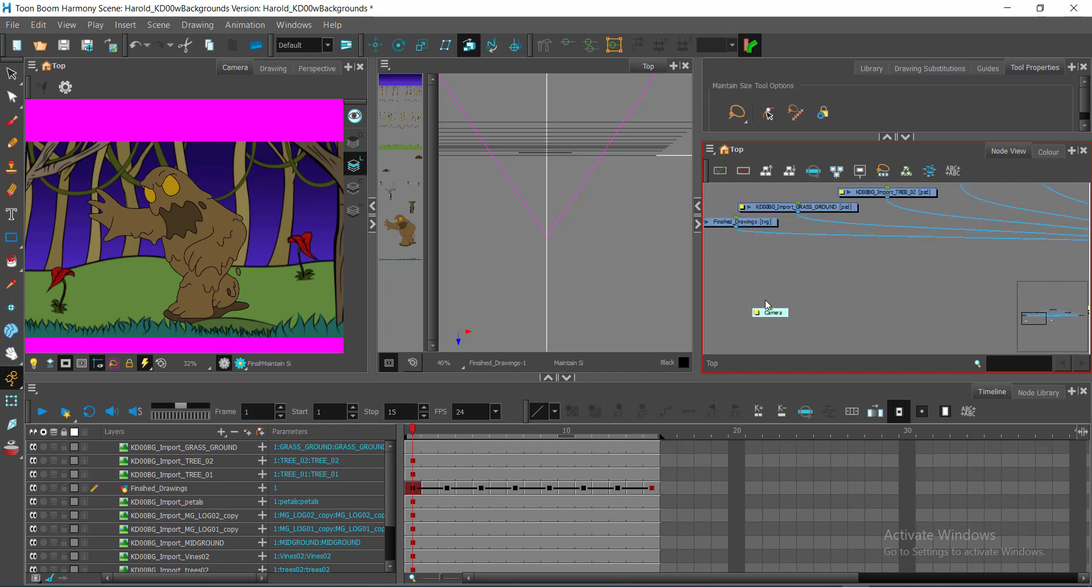
left_click(774, 336)
left_click(773, 336)
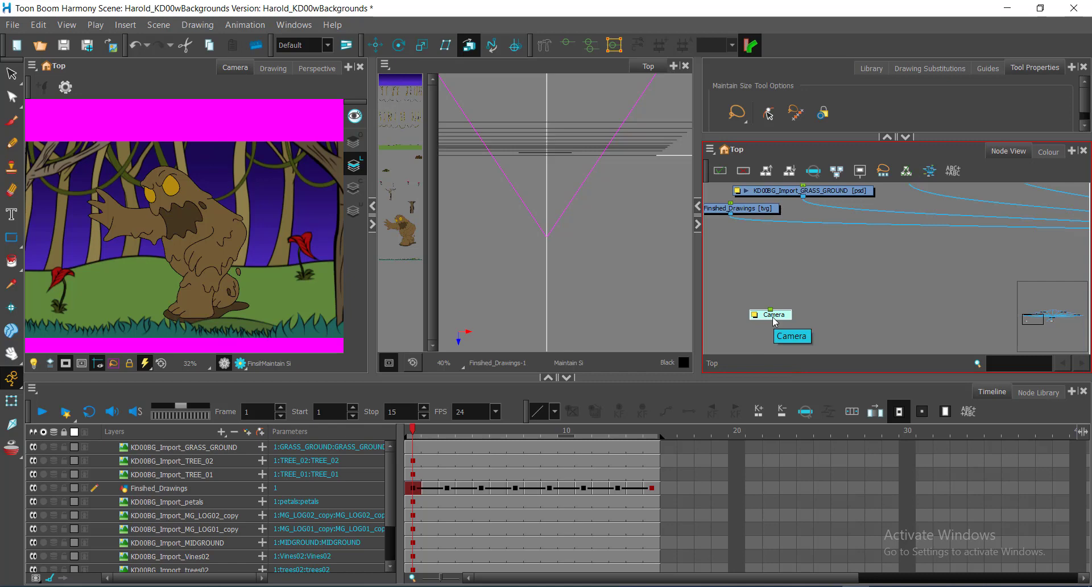
left_click_drag(775, 320, 786, 296)
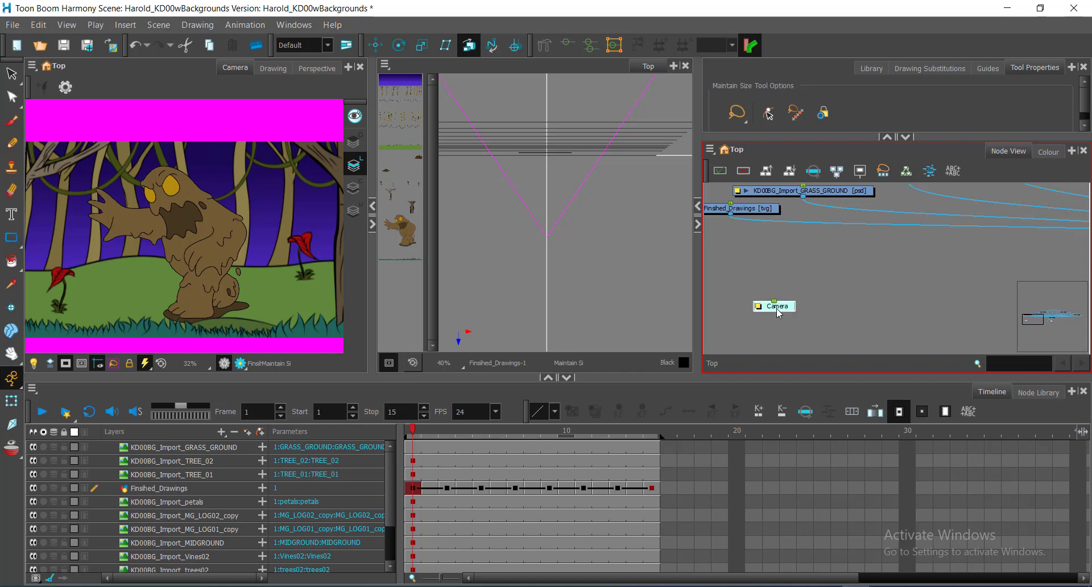
left_click(776, 308)
left_click_drag(786, 312, 793, 300)
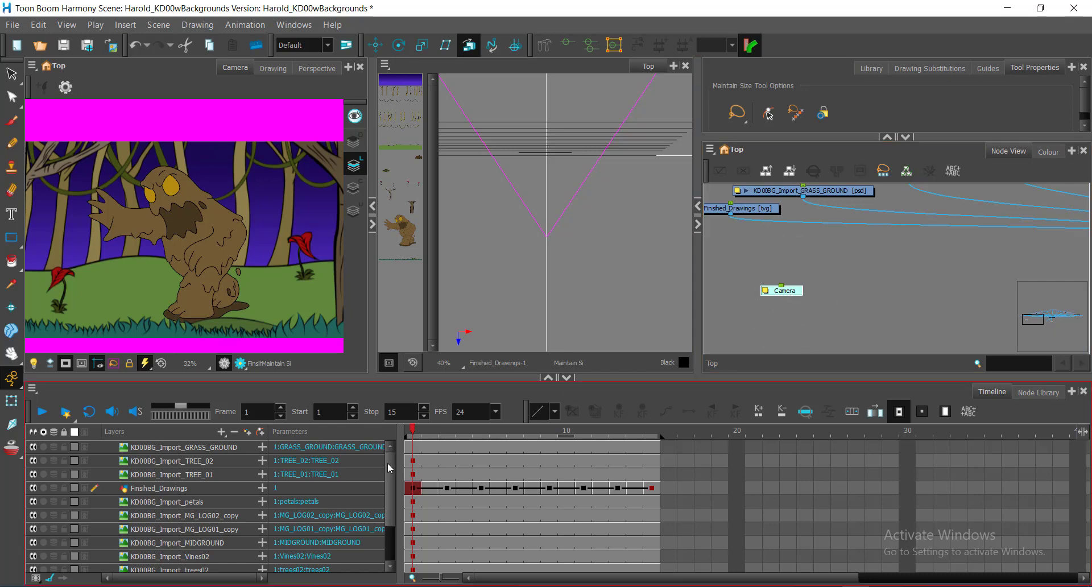
Step: Locate the Camera layer at the end of the Timeline's layer list and select it
left_click_drag(387, 463, 393, 511)
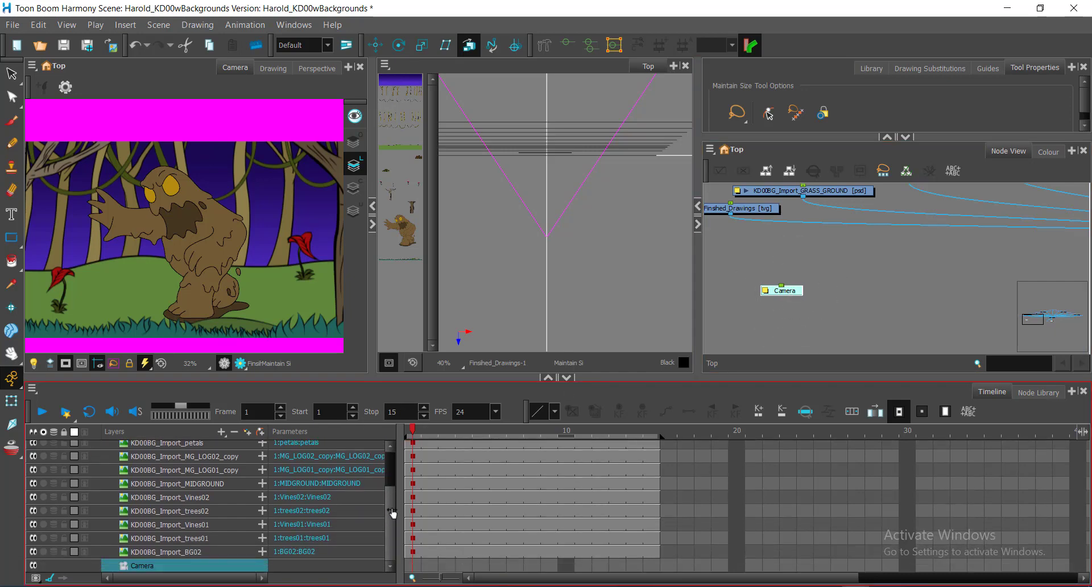
left_click(872, 277)
left_click(162, 569)
key("ctrl")
key("ctrl")
key("ctrl")
key("ctrl")
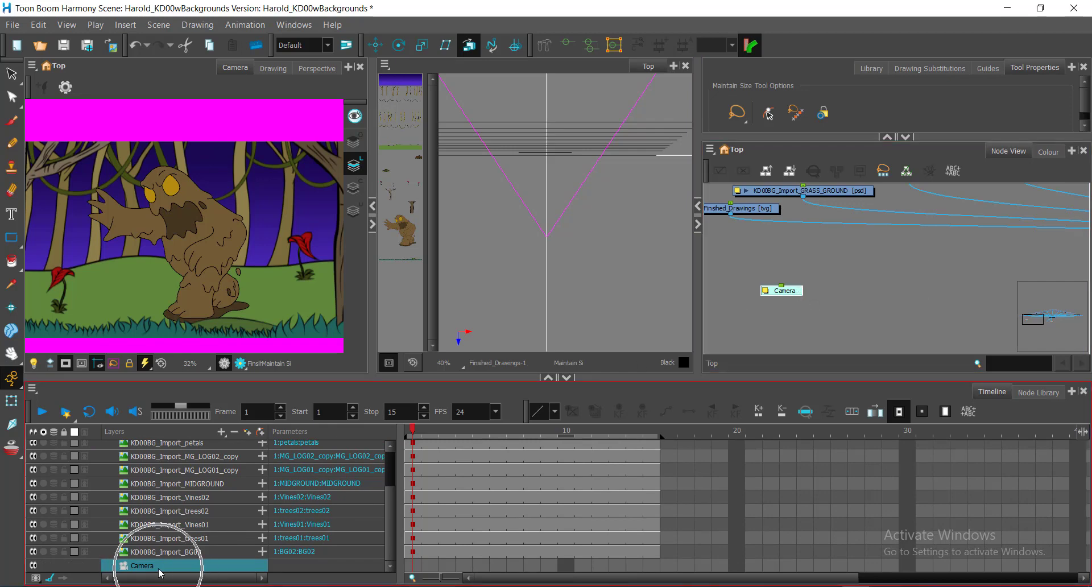
key("ctrl")
key("ctrl")
key("ctrl")
Step: Reselect the Camera node in the Node View and shift it slightly down and left
left_click(745, 264)
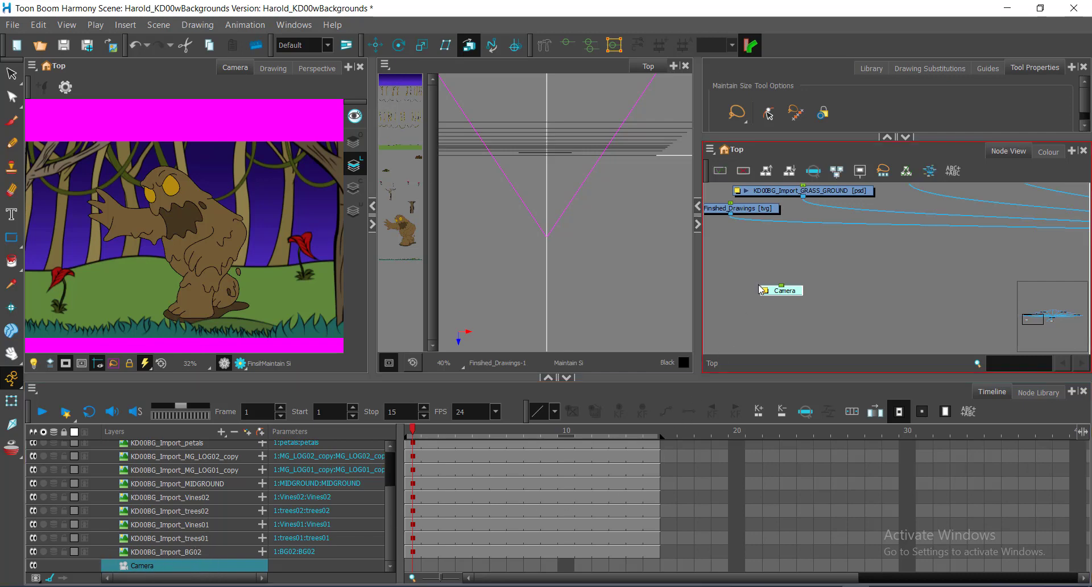
left_click_drag(752, 261, 819, 321)
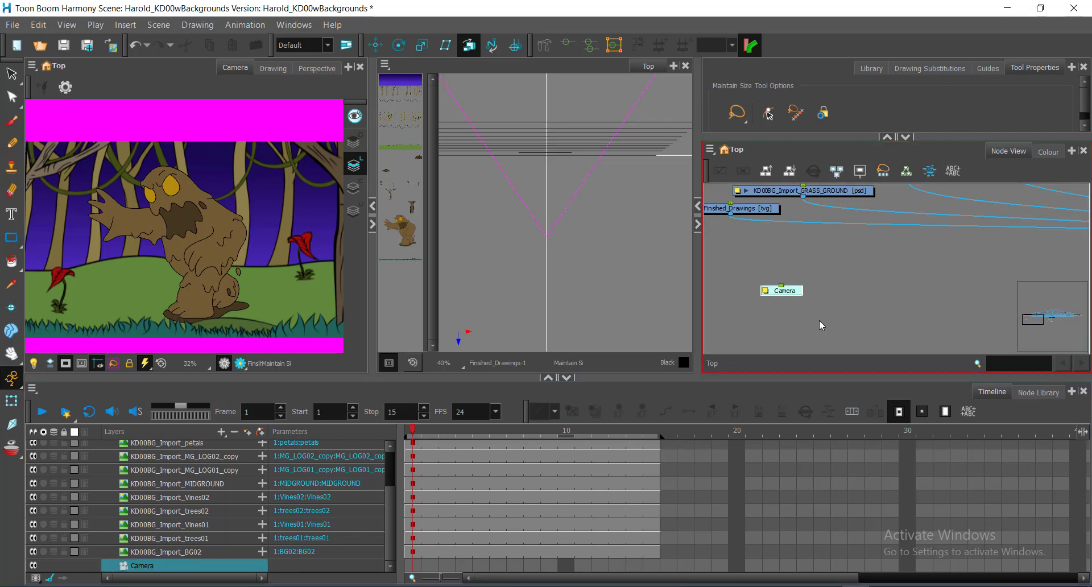
key("ctrl")
key("ctrl")
key("ctrl")
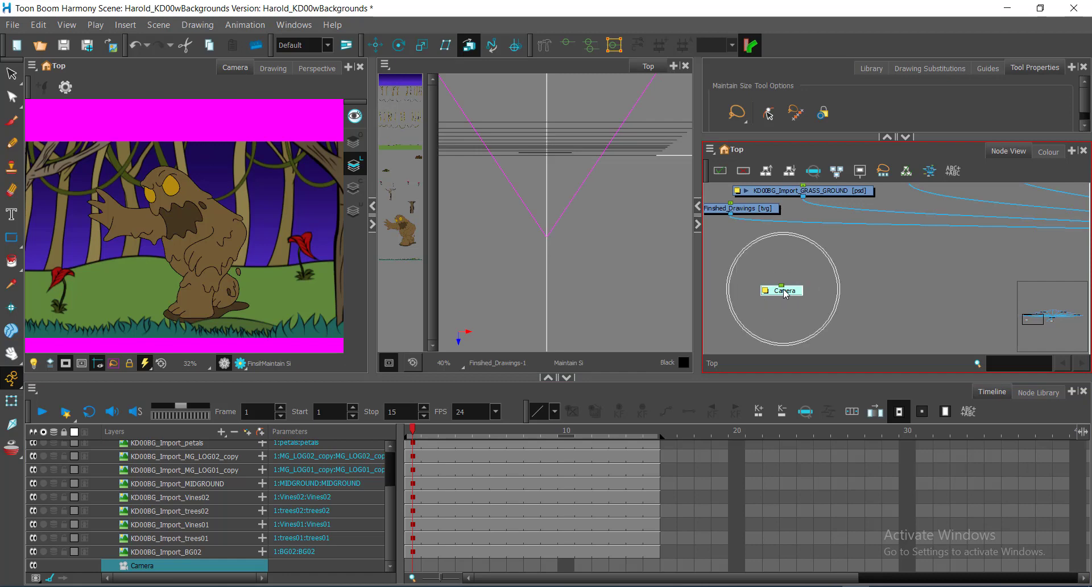
key("ctrl")
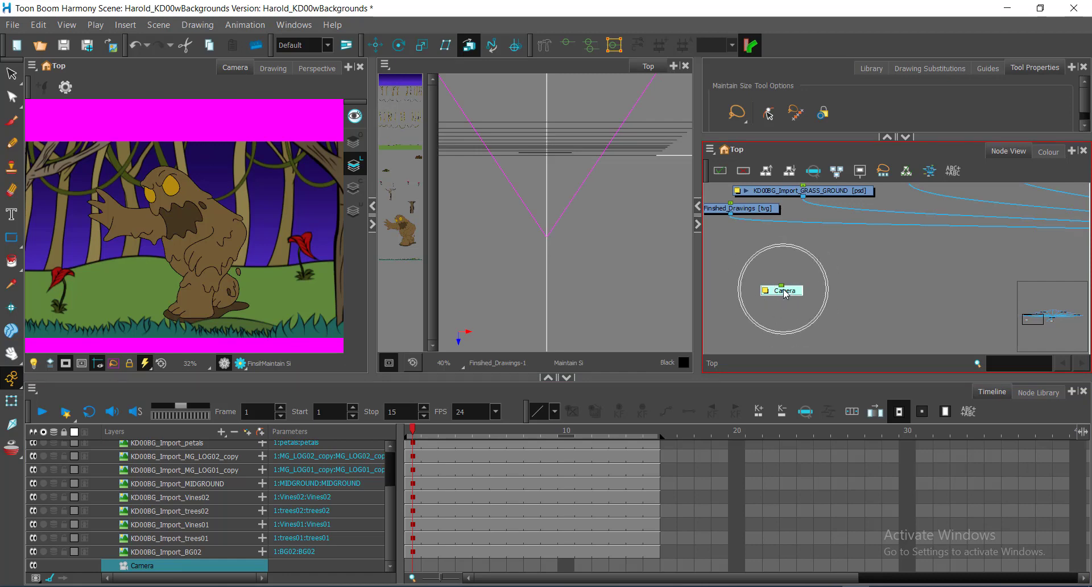
left_click_drag(794, 296, 787, 302)
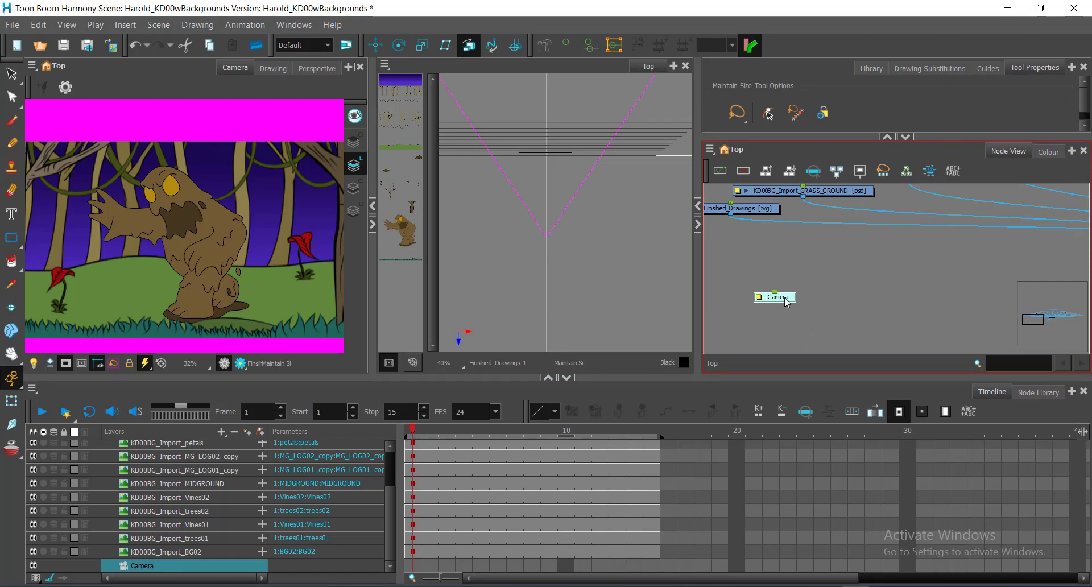
Step: Select the Camera node and add a parent peg to it
left_click_drag(729, 271, 825, 332)
left_click_drag(730, 270, 817, 337)
left_click_drag(827, 263, 731, 350)
key("ctrl+p")
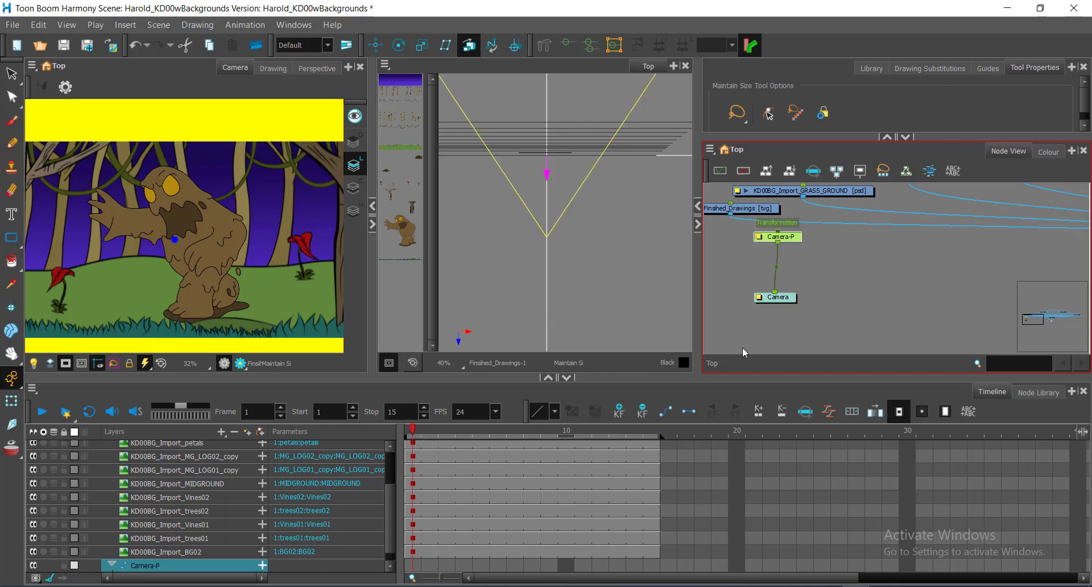
Step: Space out the Camera node and its peg, and place the pair left of the Finished_Drawings node
left_click_drag(794, 298, 795, 325)
left_click_drag(789, 237, 789, 269)
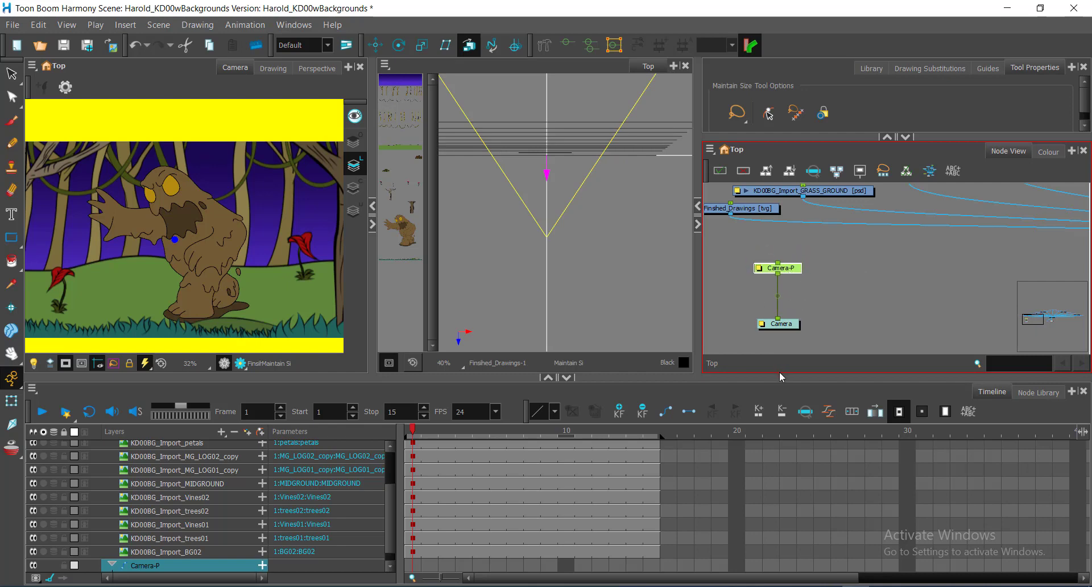
left_click(843, 296)
scroll(843, 296, "down", 3)
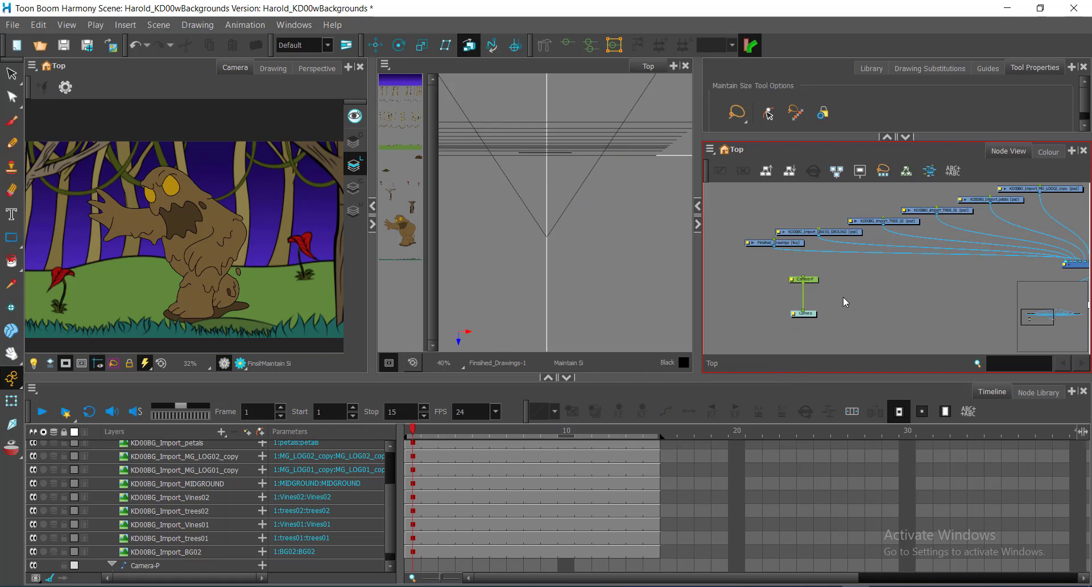
left_click_drag(847, 296, 910, 313)
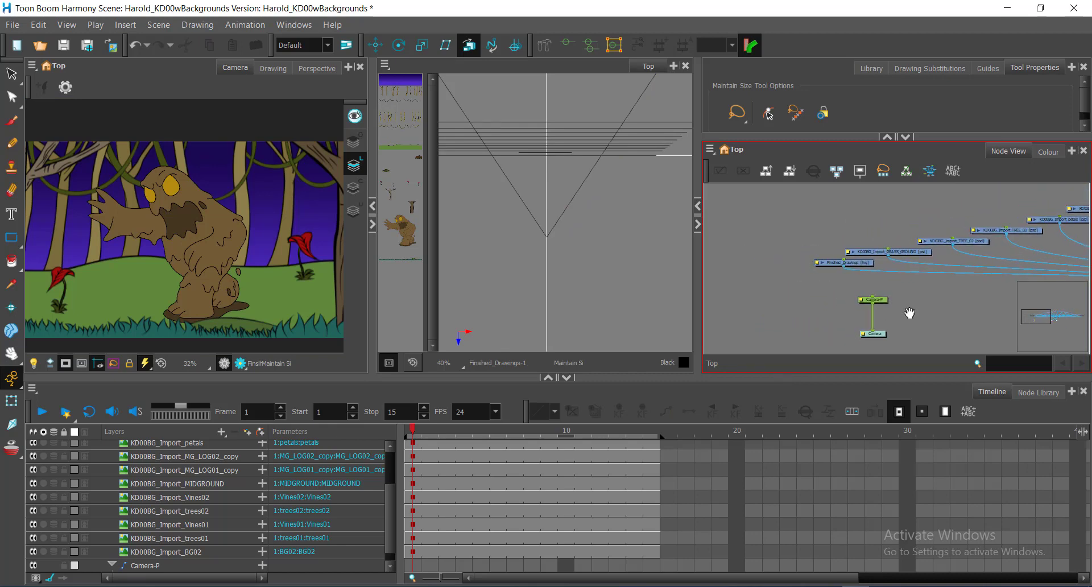
left_click_drag(841, 287, 762, 269)
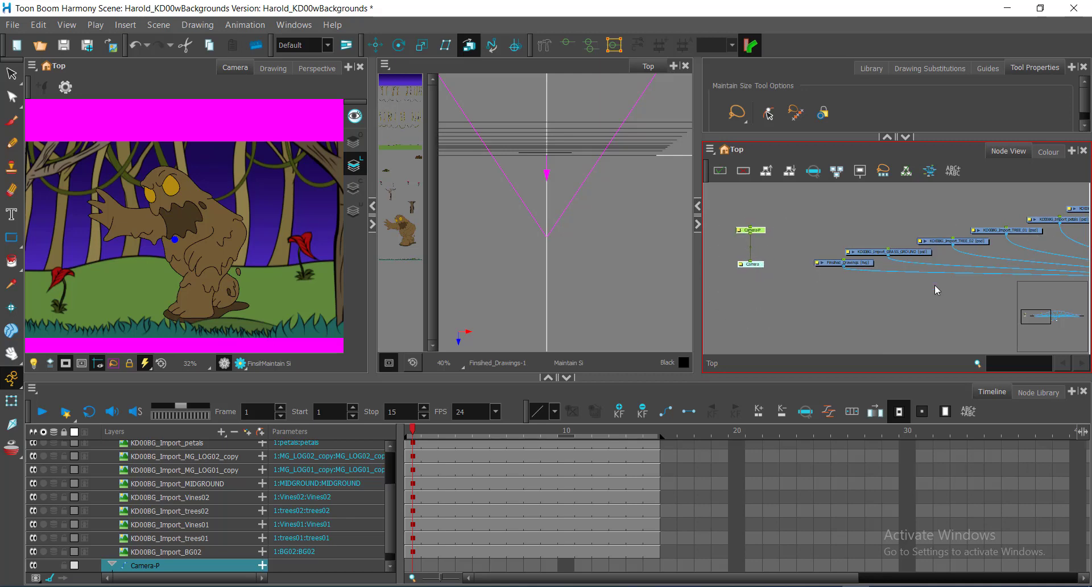
Step: Select only the Camera-P peg and nudge it slightly upward above the Camera node
left_click(841, 299)
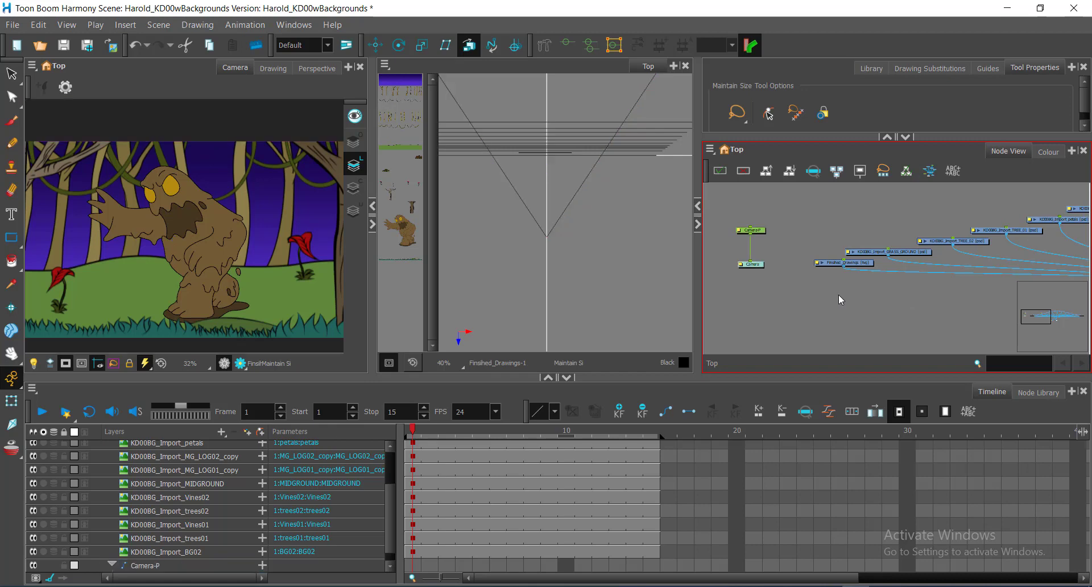
left_click(764, 233)
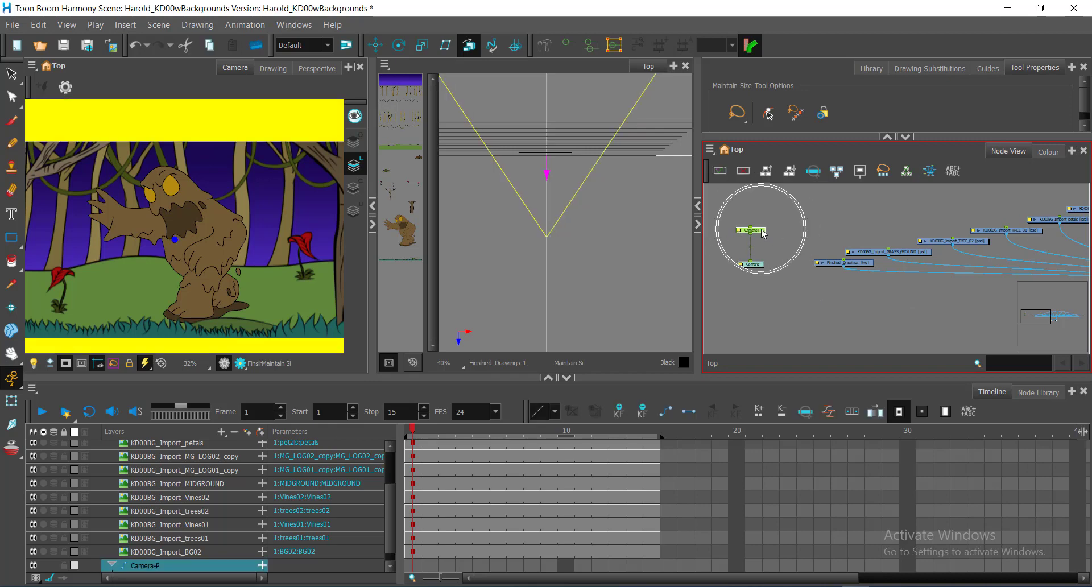
key("ctrl")
key("ctrl")
key("ctrl")
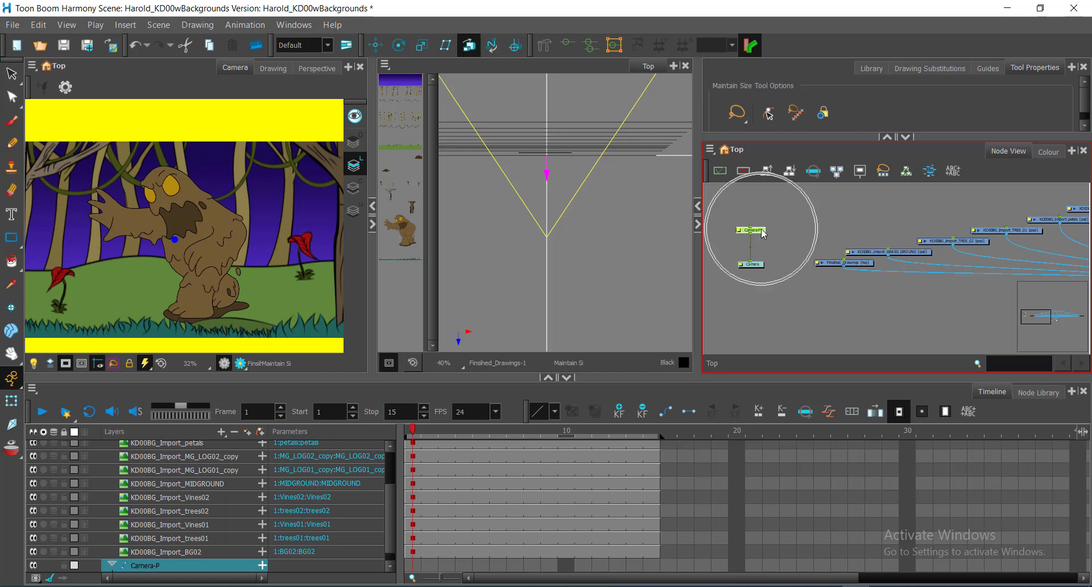
key("ctrl")
key("ctrl")
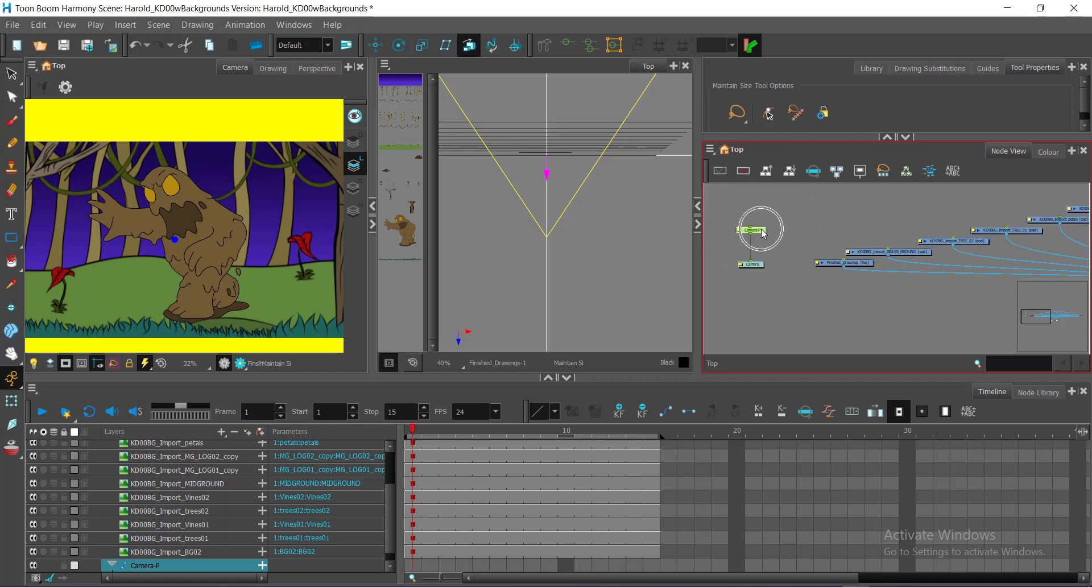
mouse_move(762, 228)
left_mouse_down()
mouse_move(760, 206)
mouse_move(760, 225)
left_mouse_up()
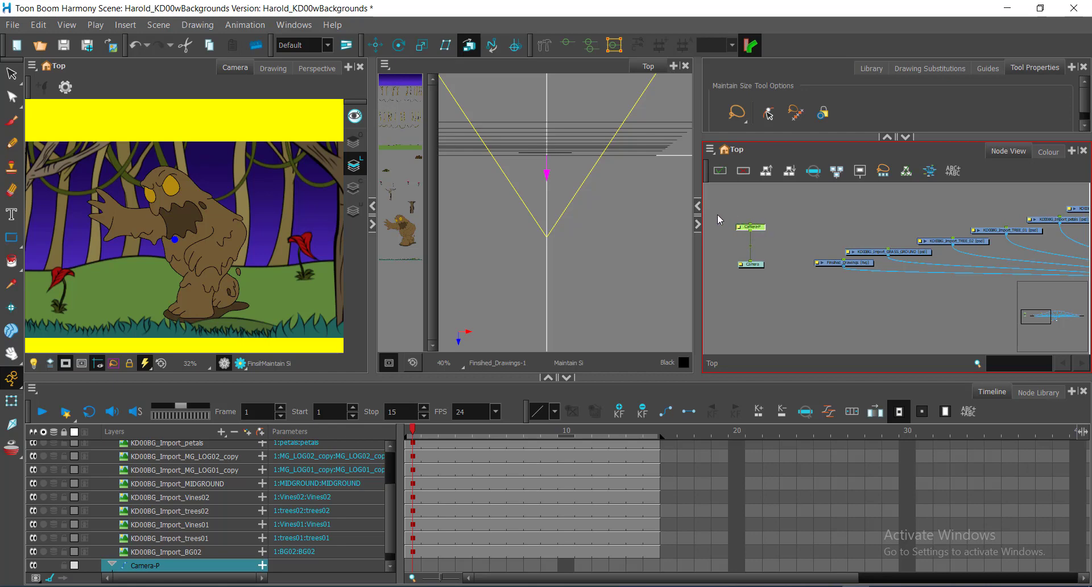
Step: Delete the Camera-P peg and recreate it as the parent peg of the Camera node
key("Delete")
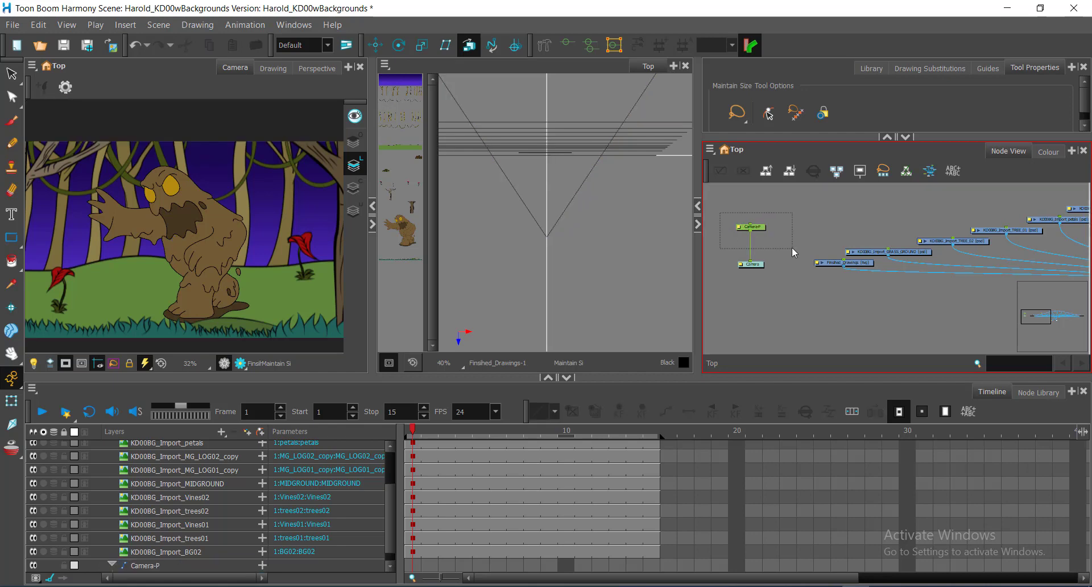
key("ctrl+z")
key("Delete")
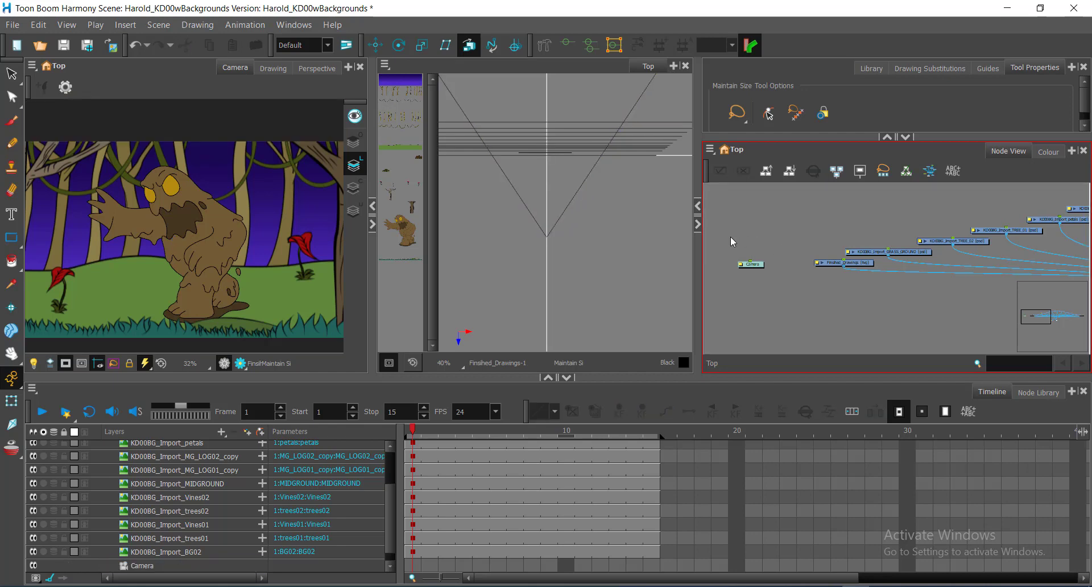
left_click_drag(730, 237, 773, 284)
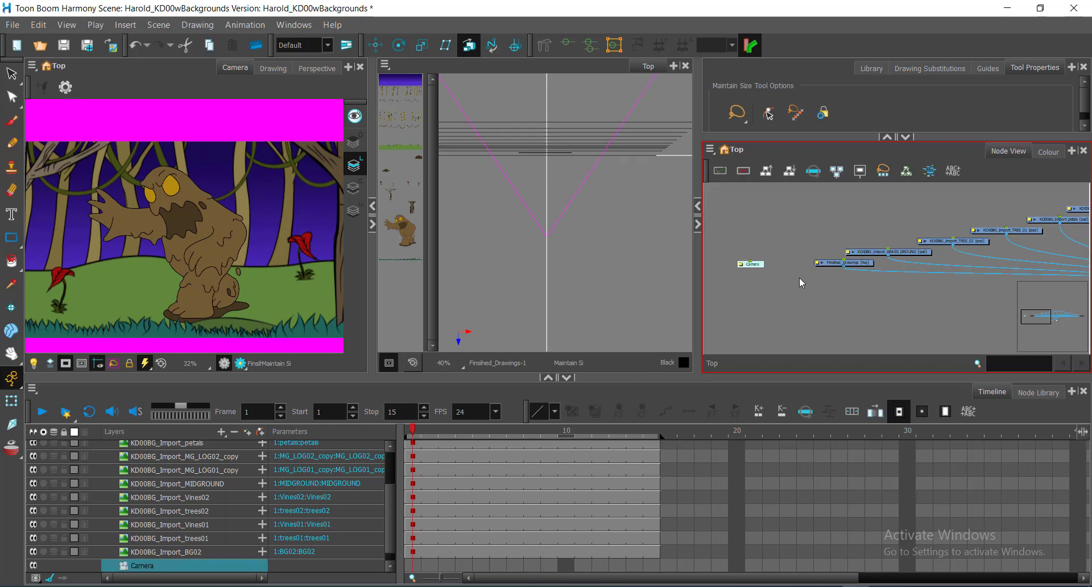
key("ctrl+p")
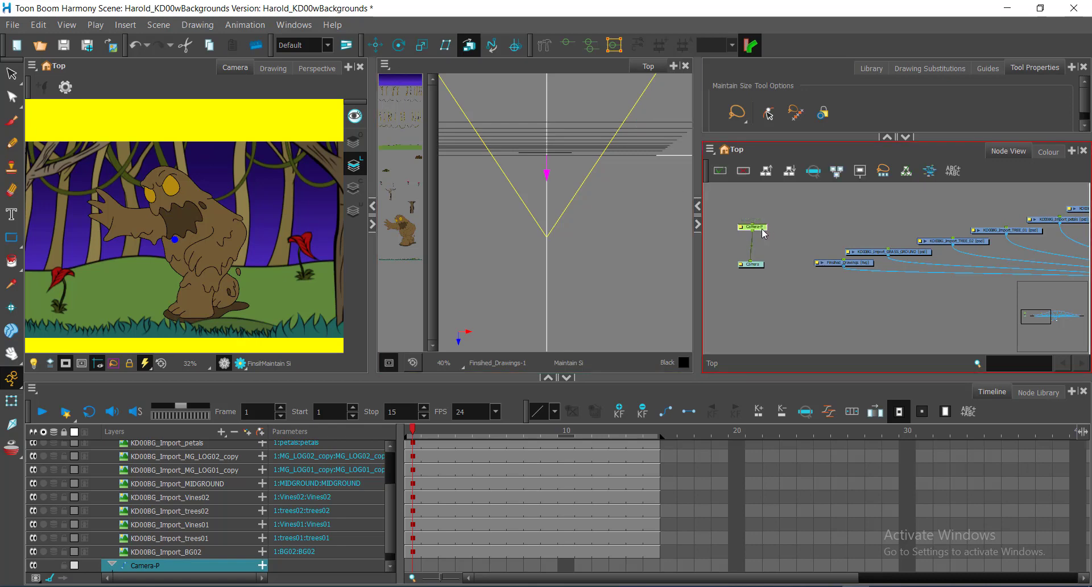
left_click_drag(762, 229, 760, 231)
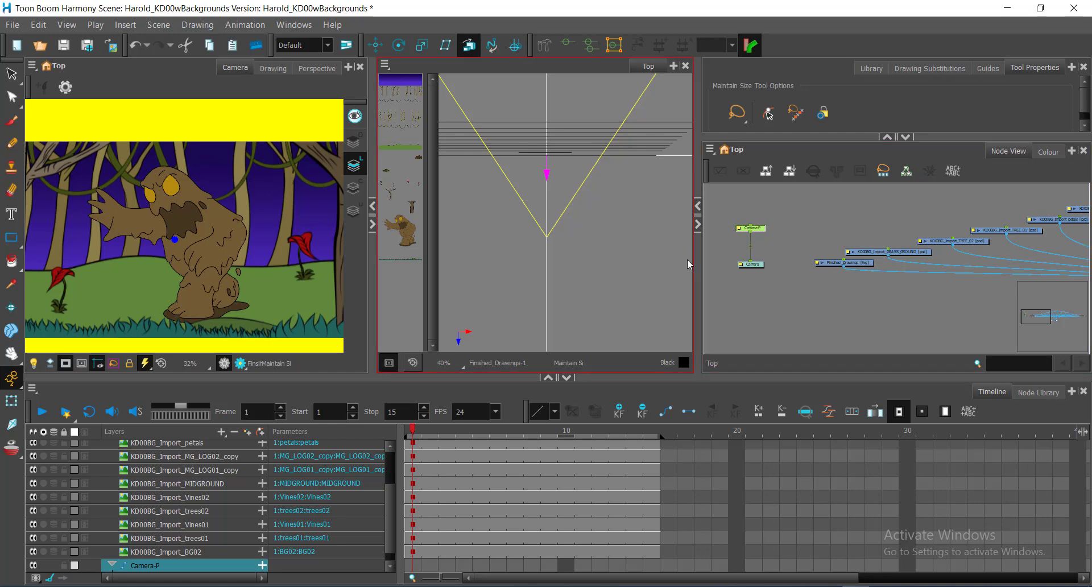
Step: Select the Camera-P peg instead of the Camera node and activate the Translate tool for the Top view
left_click_drag(773, 253, 734, 277)
key("ctrl")
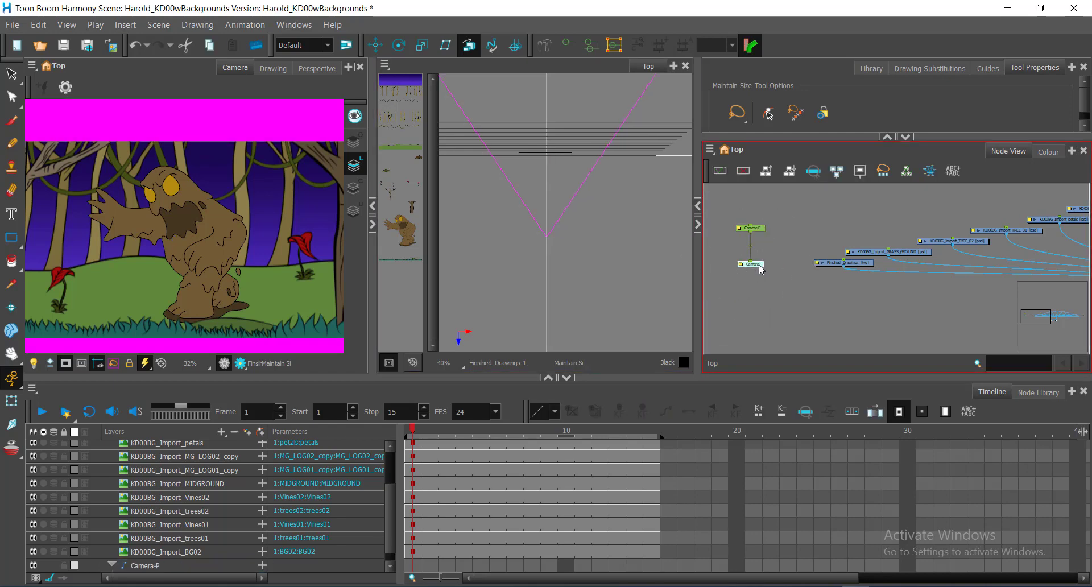
key("ctrl")
key("ctrl")
key("ctrl")
left_click(759, 229)
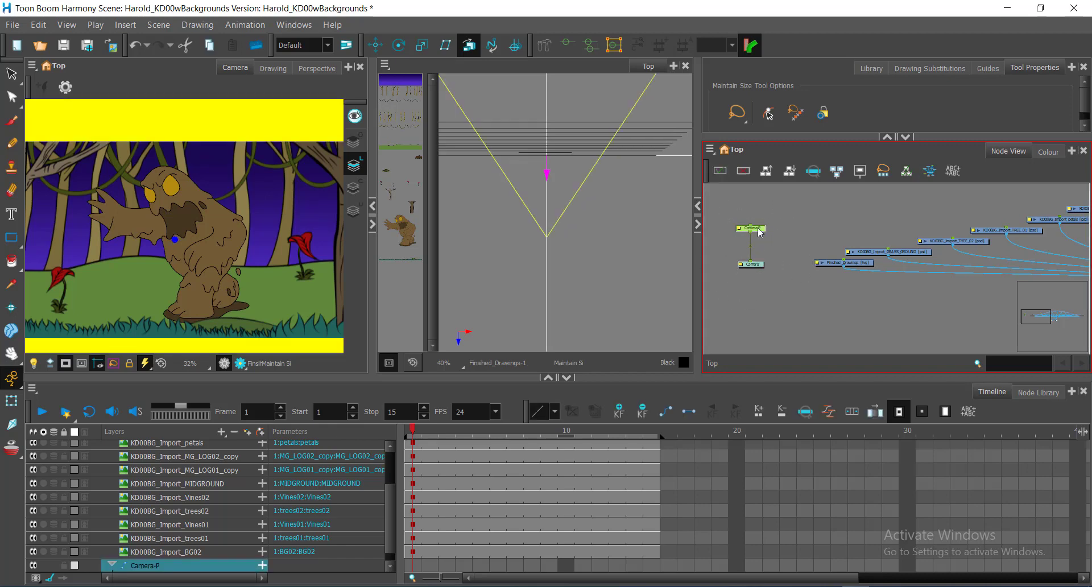
key("ctrl")
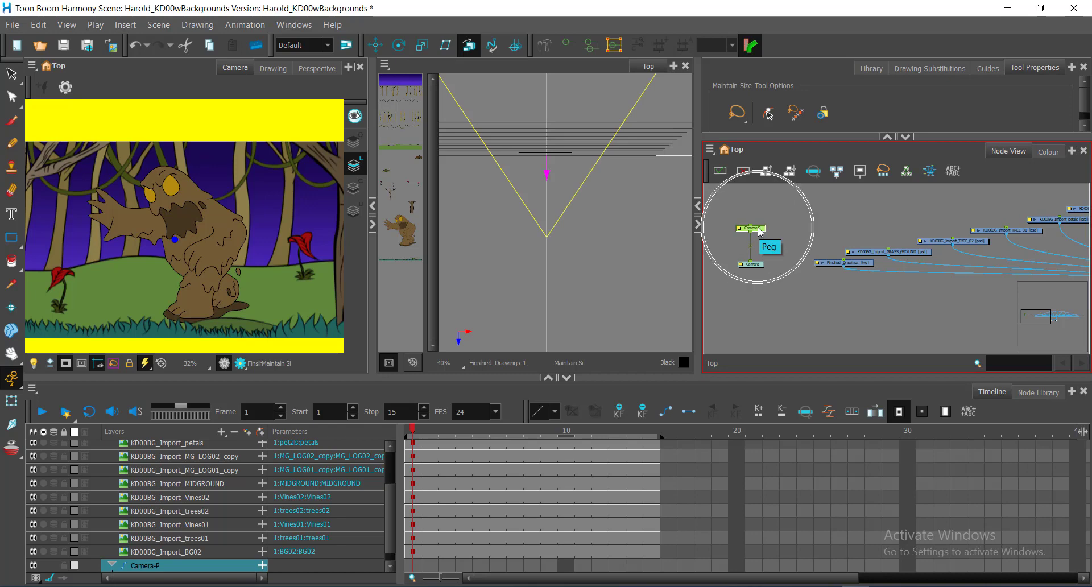
key("ctrl")
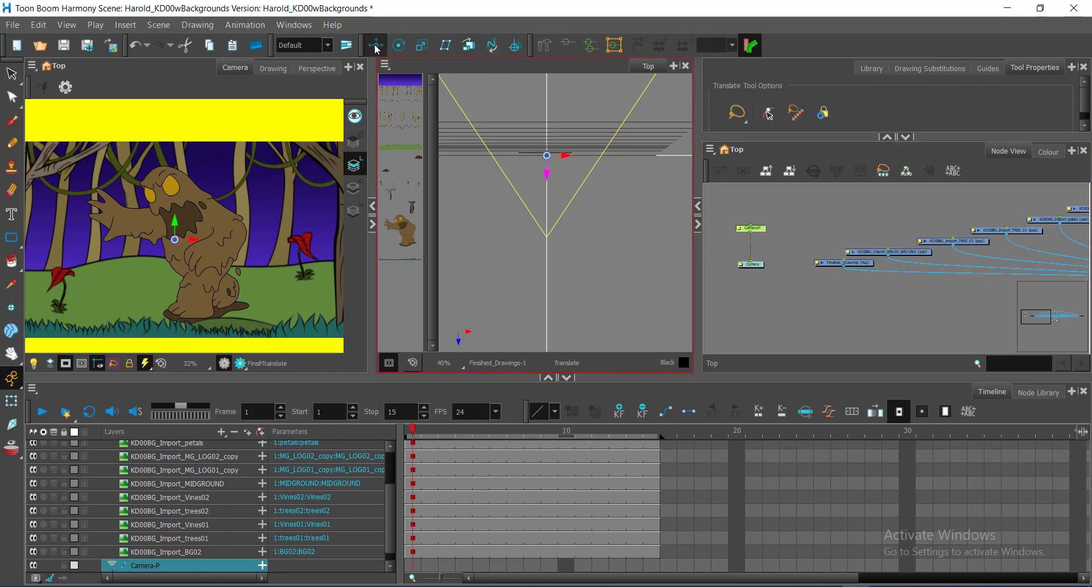
left_click(735, 217)
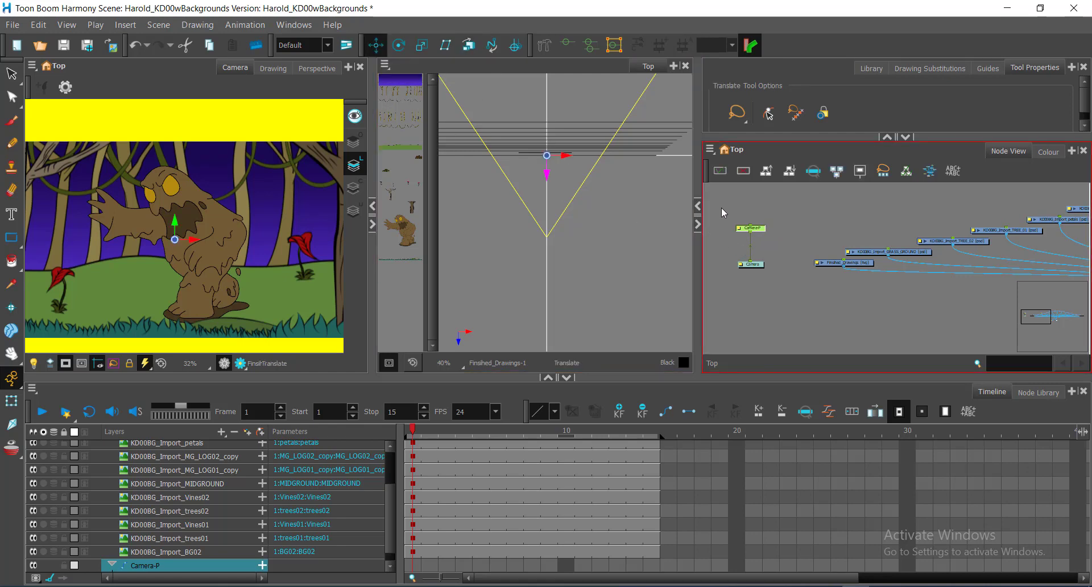
left_click(437, 63)
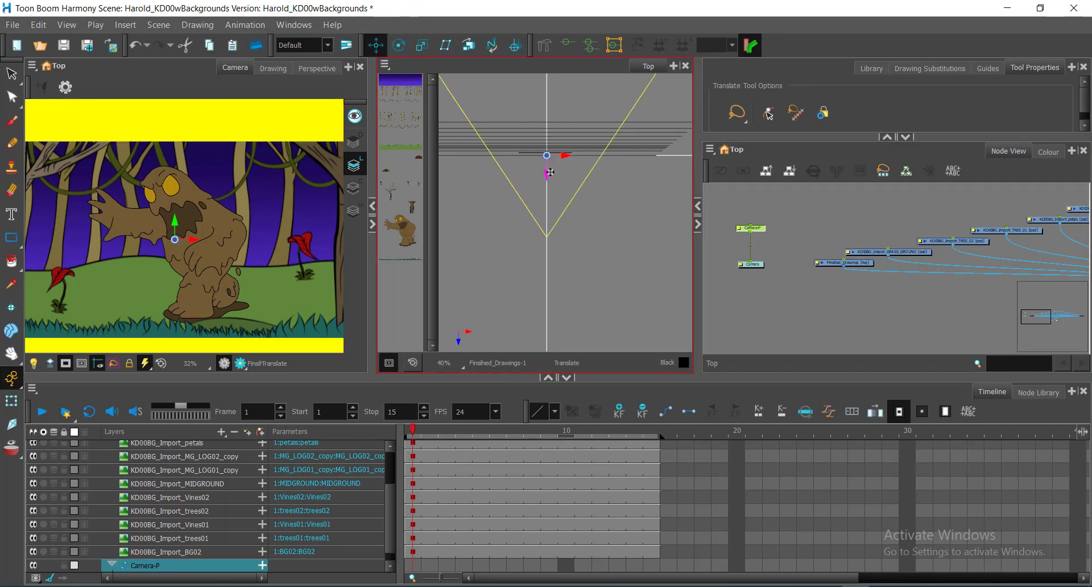
Step: Try moving the Camera-P peg sideways in the Top view, and undo the move
left_click_drag(560, 156, 557, 120)
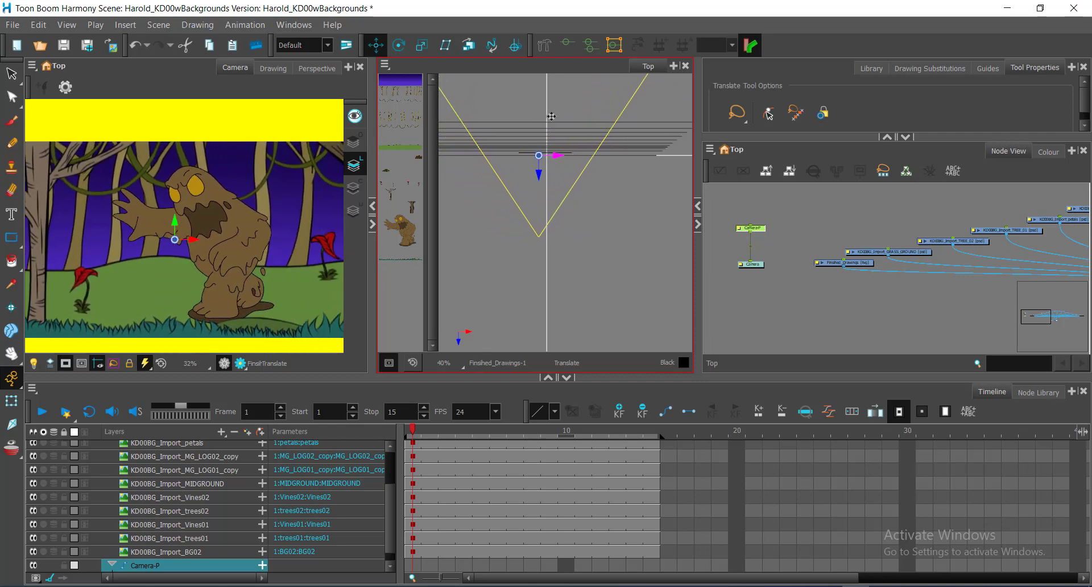
key("ctrl+z")
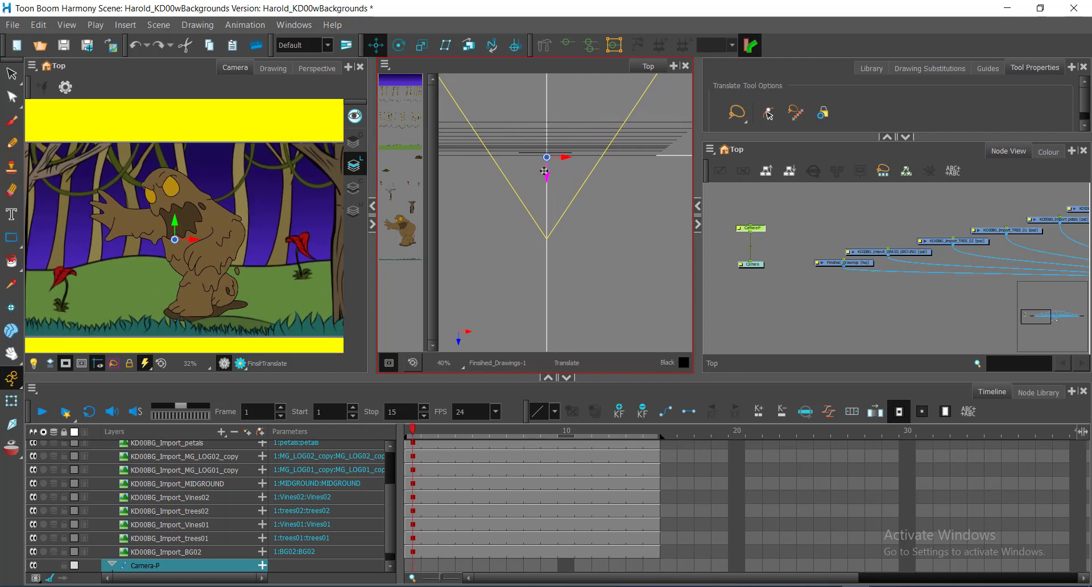
Step: Move the Camera-P peg slightly in depth toward the layers in the Top view
left_click_drag(553, 158, 547, 169)
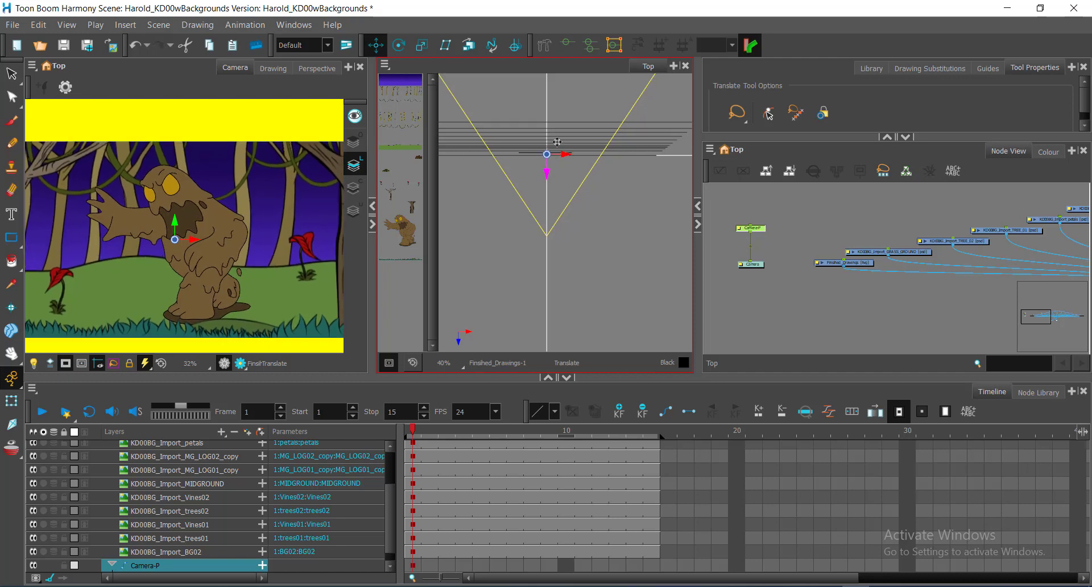
Step: With the Maintain Size tool, push all layers behind the foreground grass slightly back in the Top view
scroll(557, 142, "up", 3)
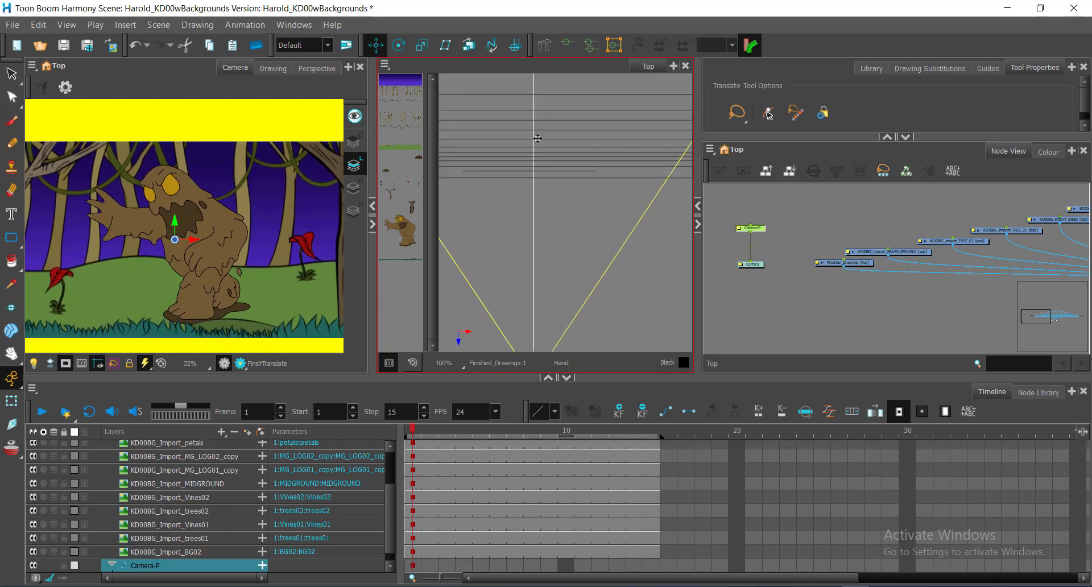
left_click_drag(537, 140, 575, 206)
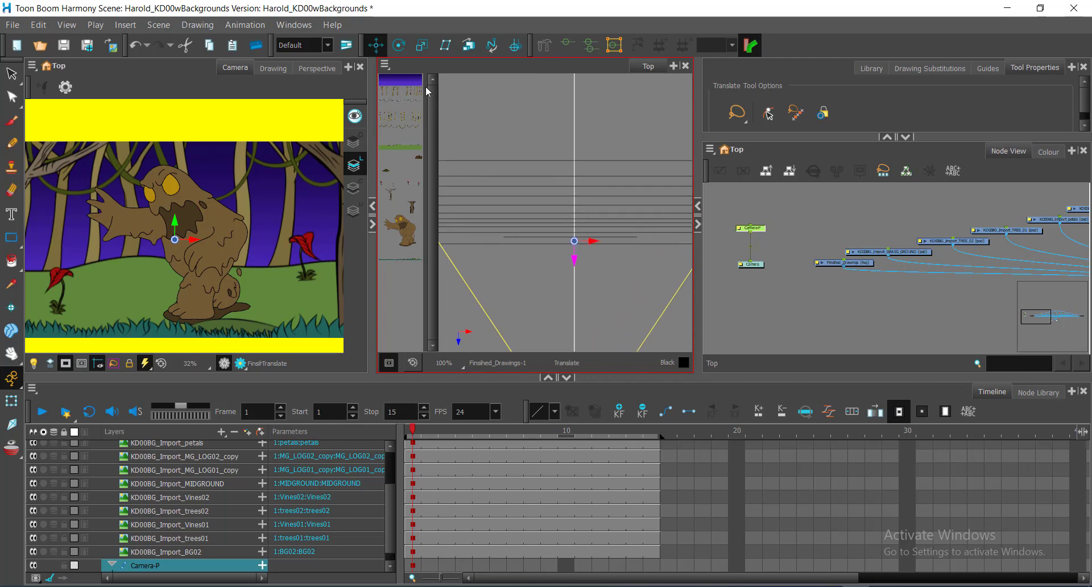
left_click(468, 45)
left_click(811, 304)
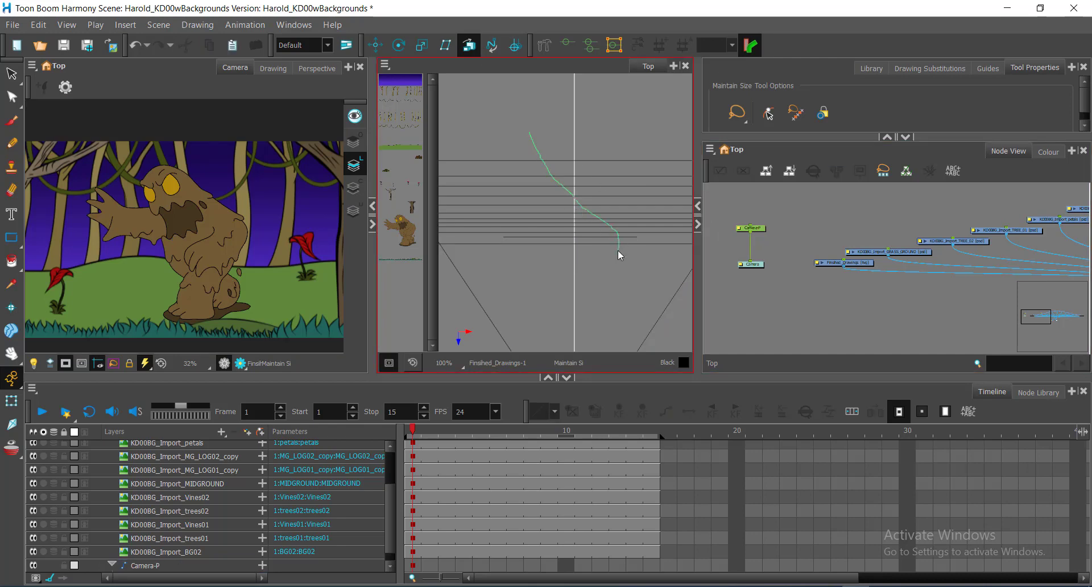
left_click_drag(618, 239, 626, 238)
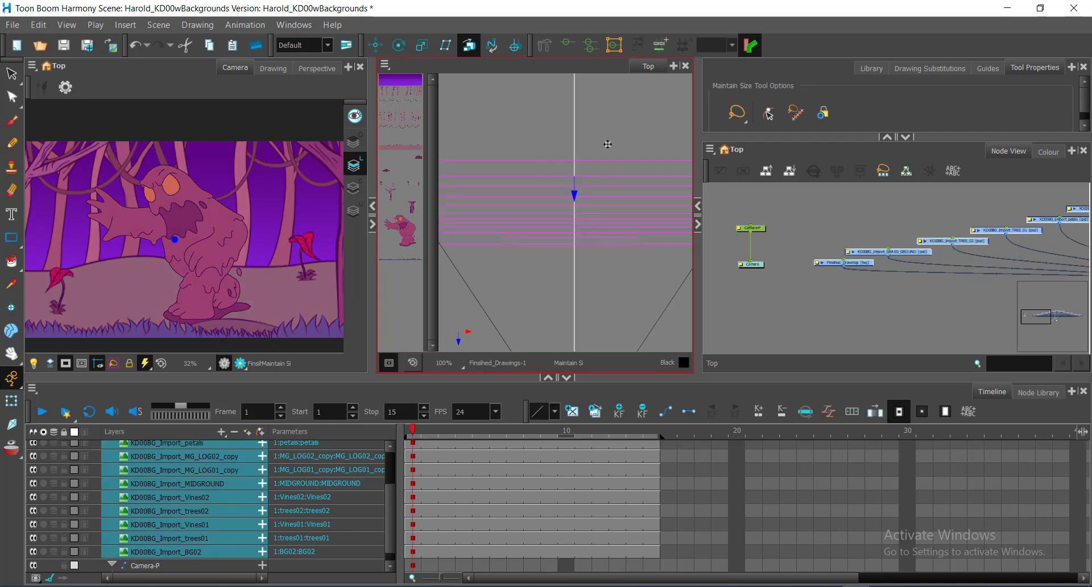
left_click(813, 330)
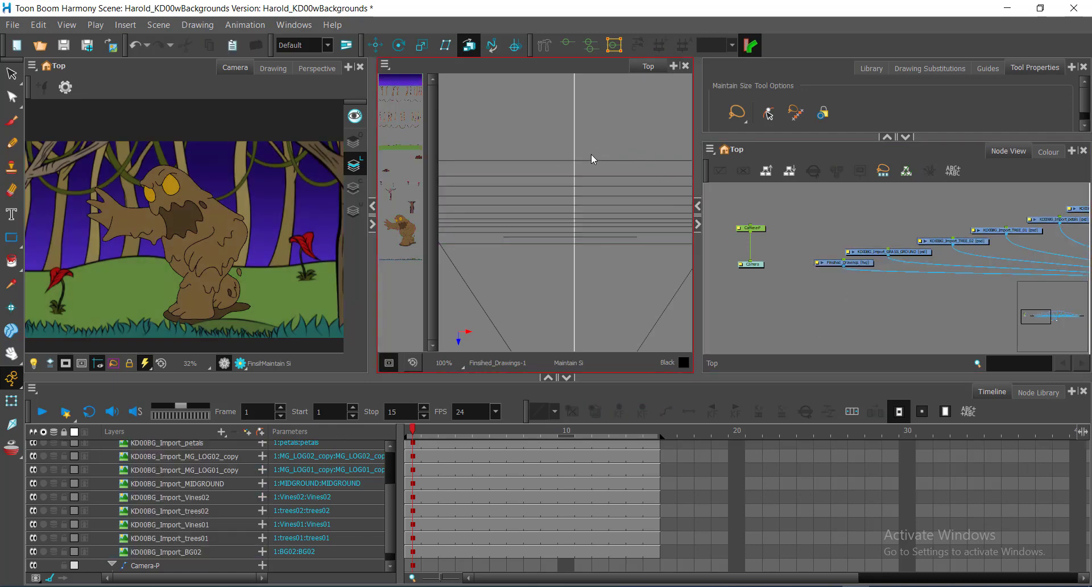
left_click_drag(603, 237, 606, 239)
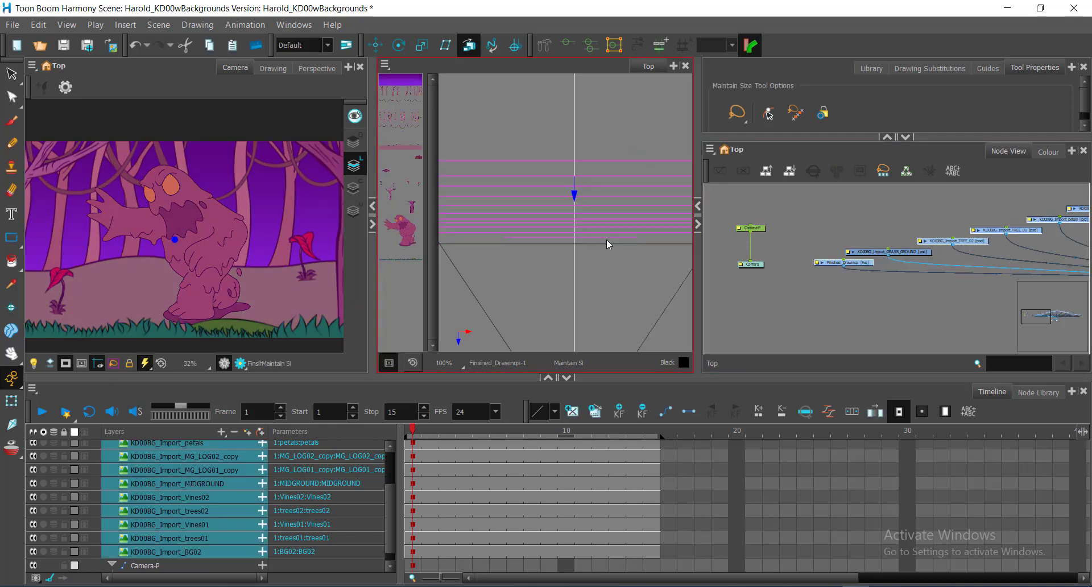
left_click_drag(575, 193, 579, 189)
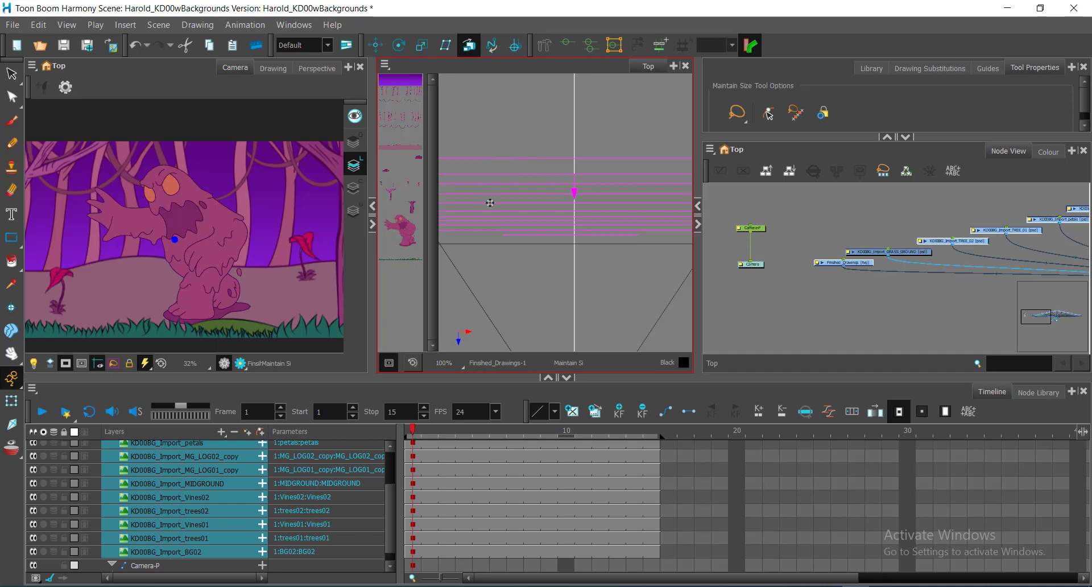
left_click(805, 318)
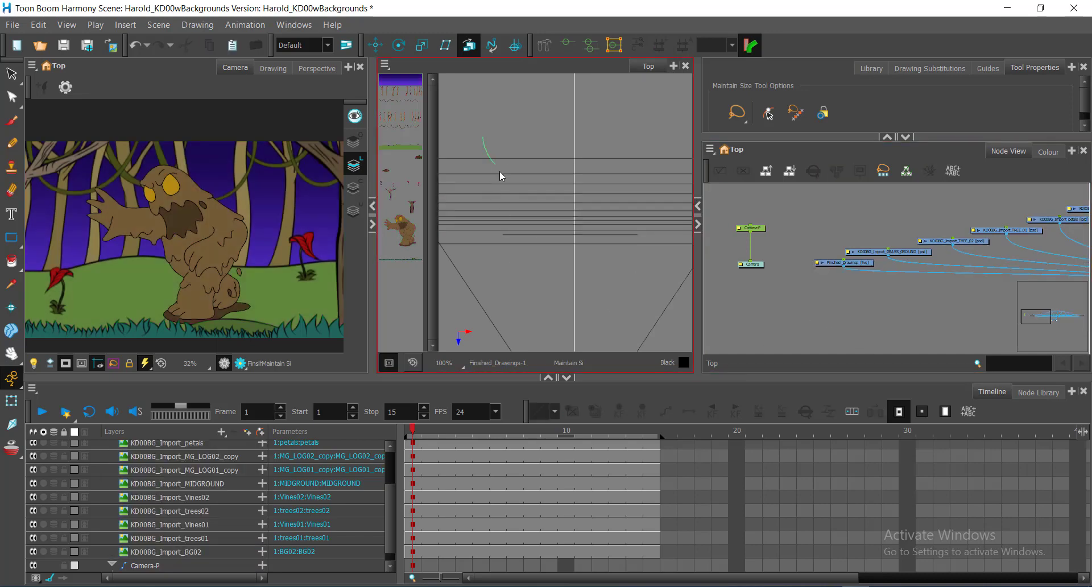
Step: Push the layers behind the monster farther back in stages with Maintain Size, leaving one more front layer in place at each move
left_click_drag(520, 225, 520, 227)
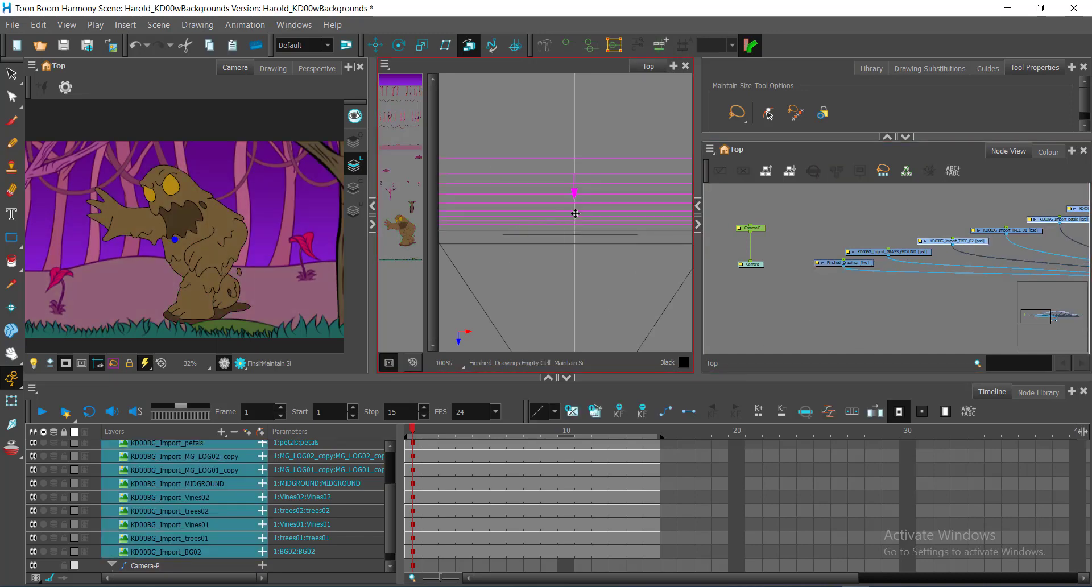
left_click_drag(574, 191, 575, 187)
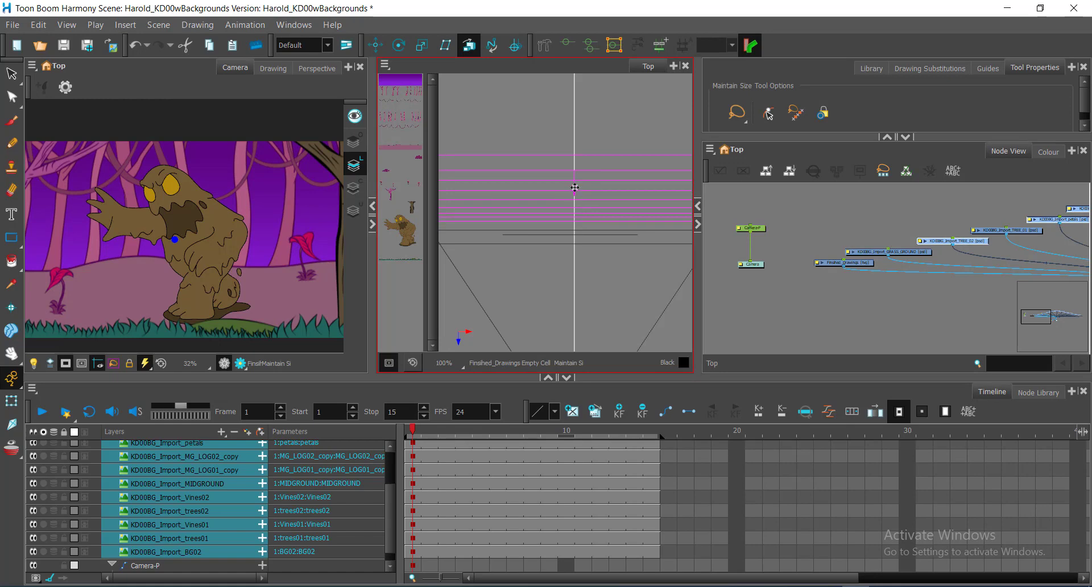
left_click(783, 307)
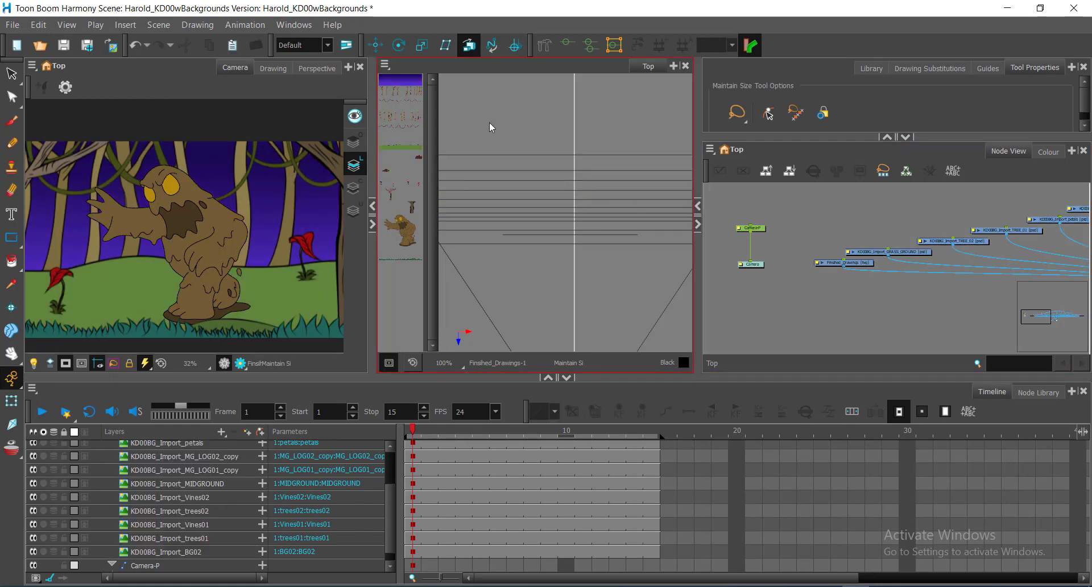
left_click_drag(484, 121, 541, 224)
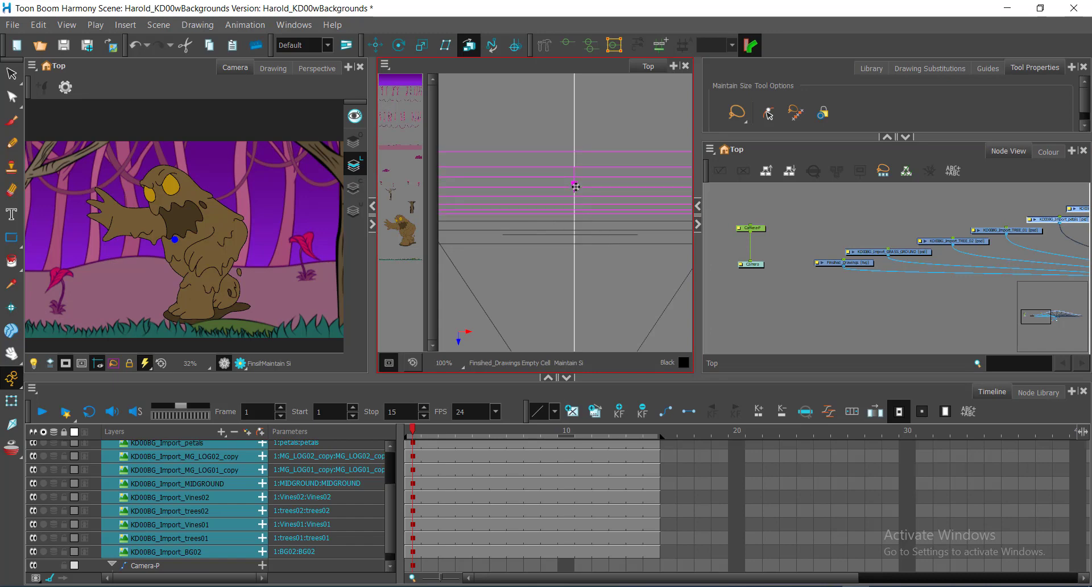
left_click(817, 302)
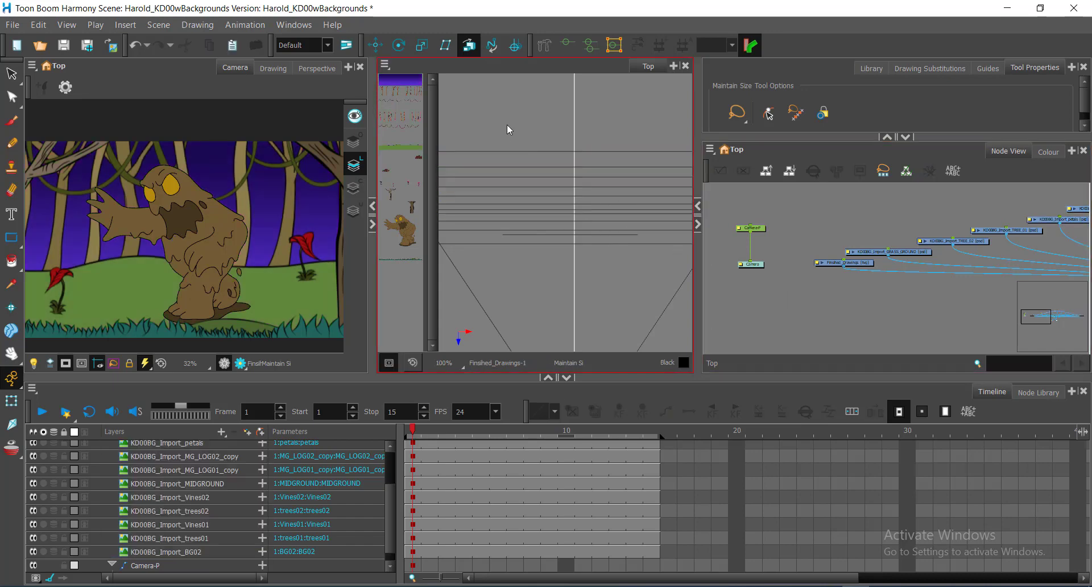
left_click_drag(544, 213, 544, 215)
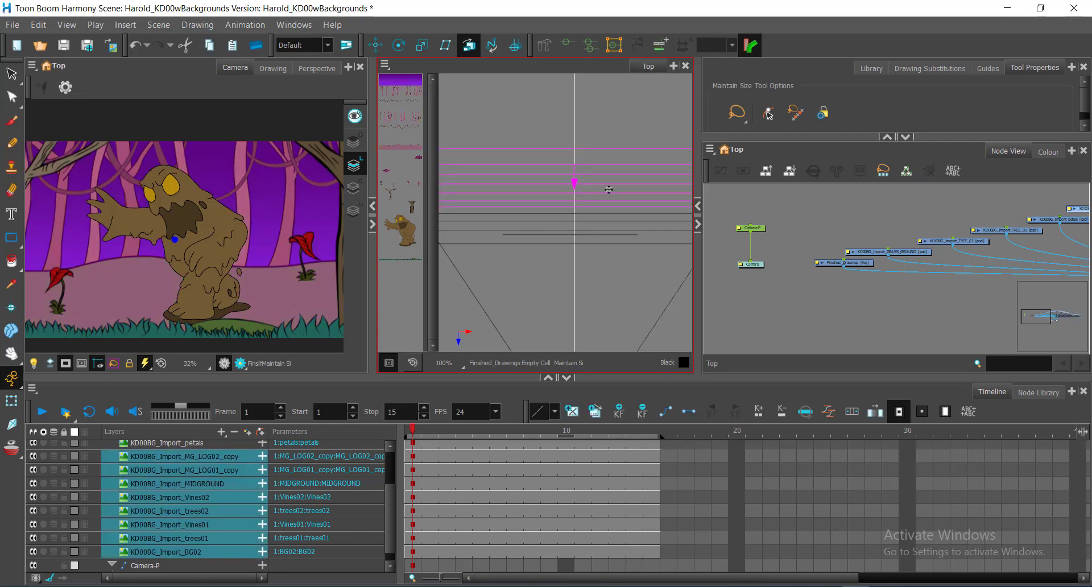
left_click(820, 311)
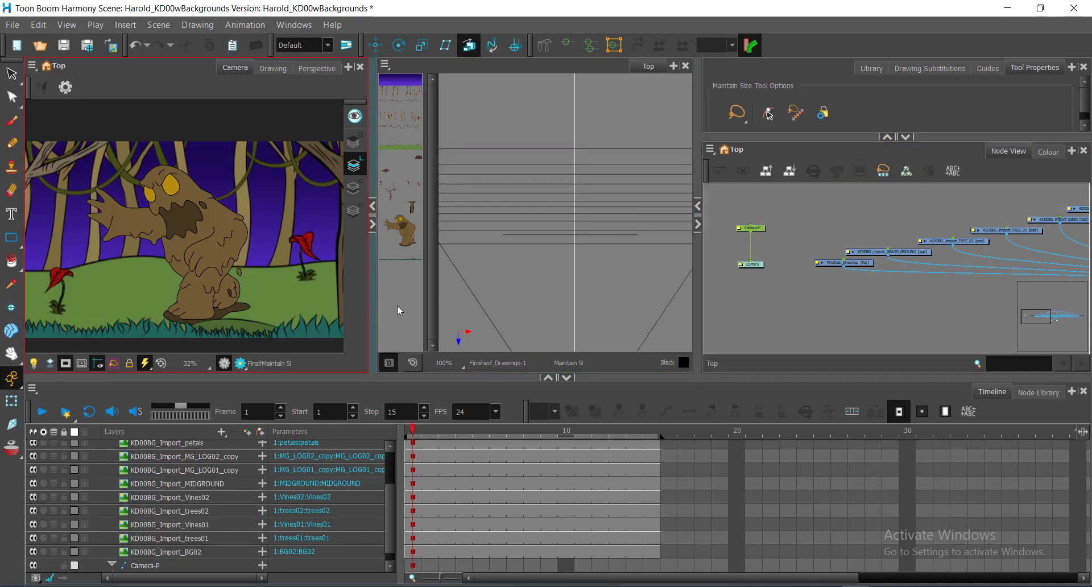
Step: Select the Camera-P peg with the Translate tool active for the Top view, and save the scene
left_click_drag(721, 208, 777, 240)
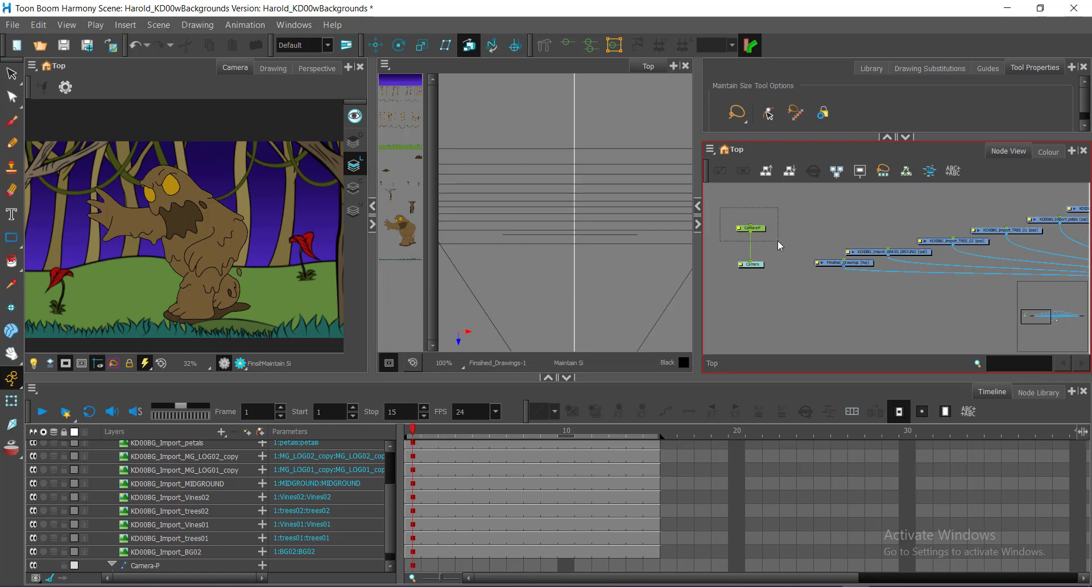
scroll(571, 273, "down", 3)
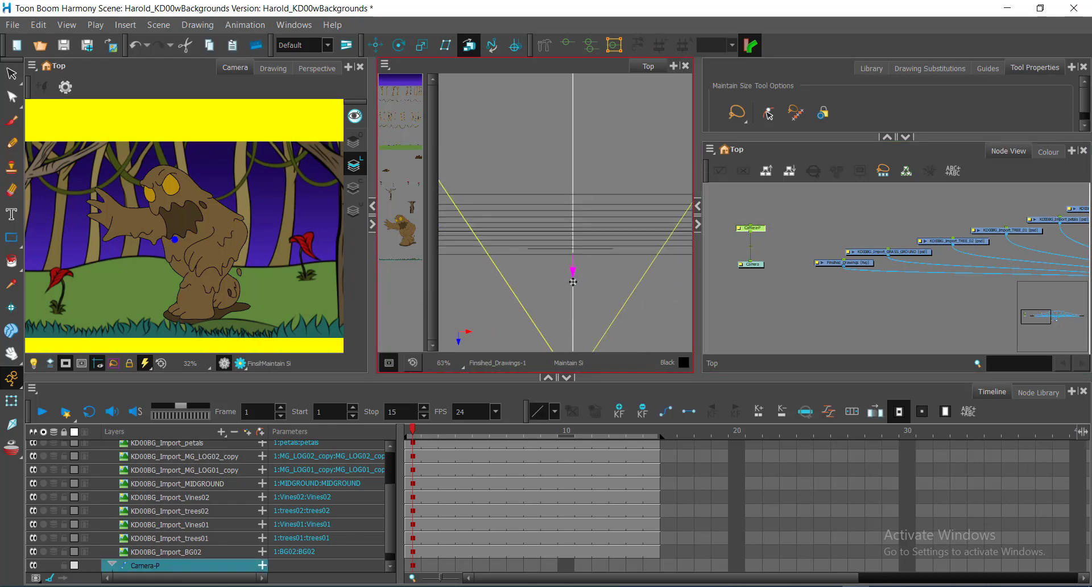
left_click(376, 45)
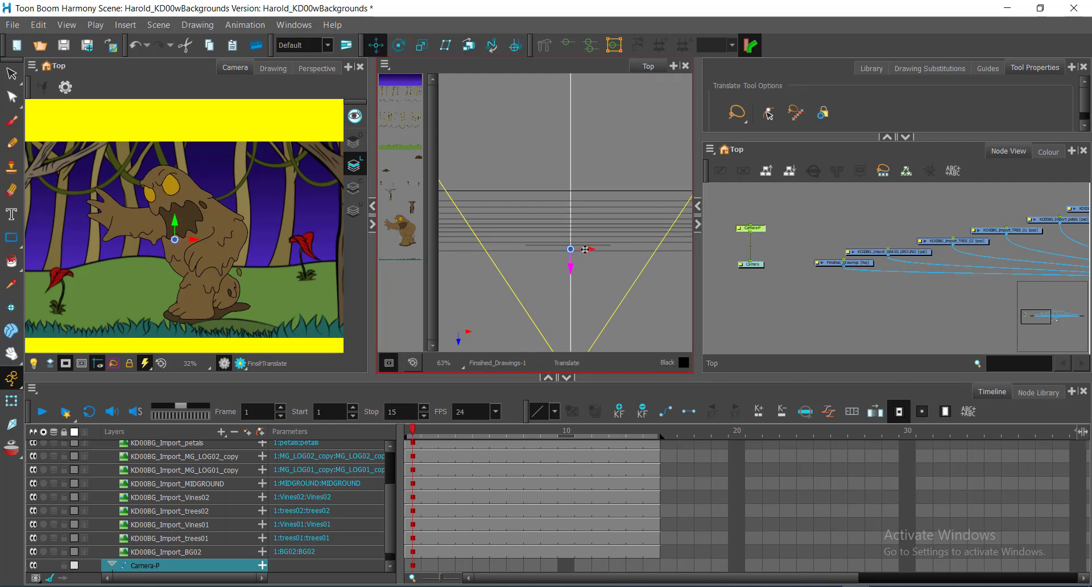
left_click_drag(585, 249, 567, 264)
key("ctrl+s")
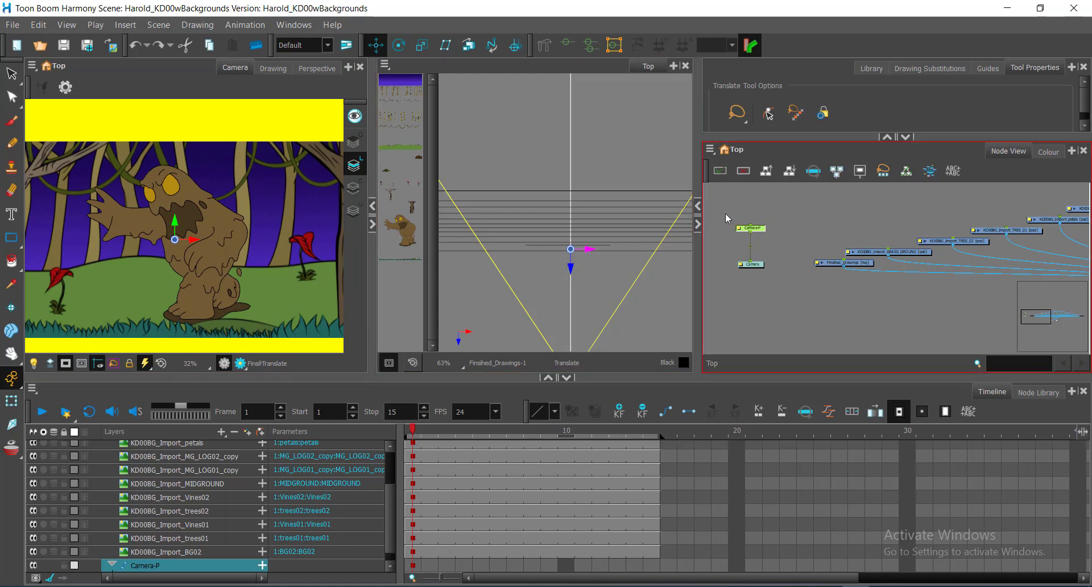
Step: Clear the Camera-P peg selection and widen the Camera view beside the Top view
left_click_drag(726, 213, 774, 245)
left_click_drag(722, 209, 777, 243)
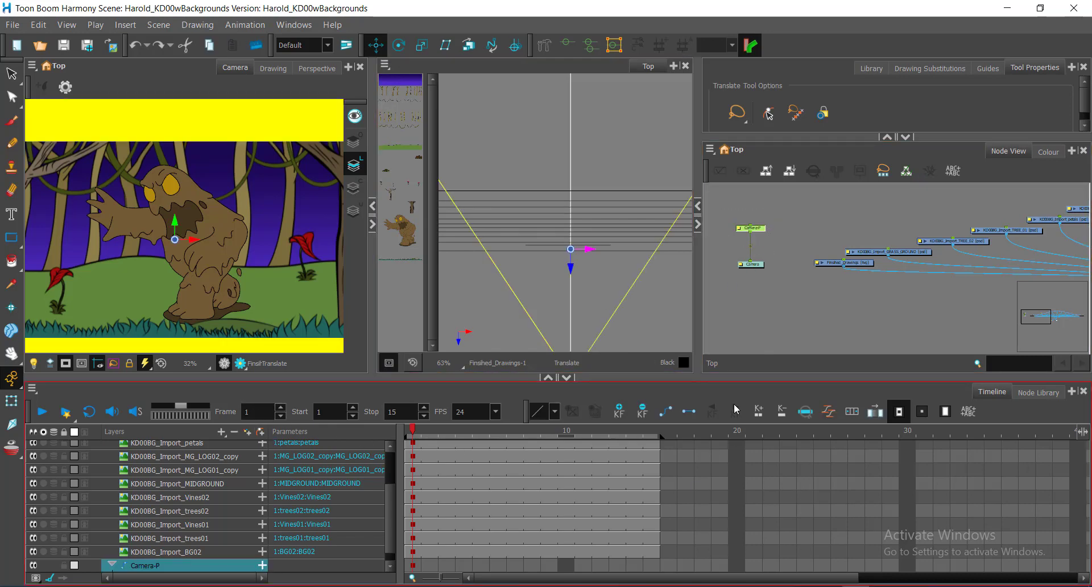
left_click(773, 308)
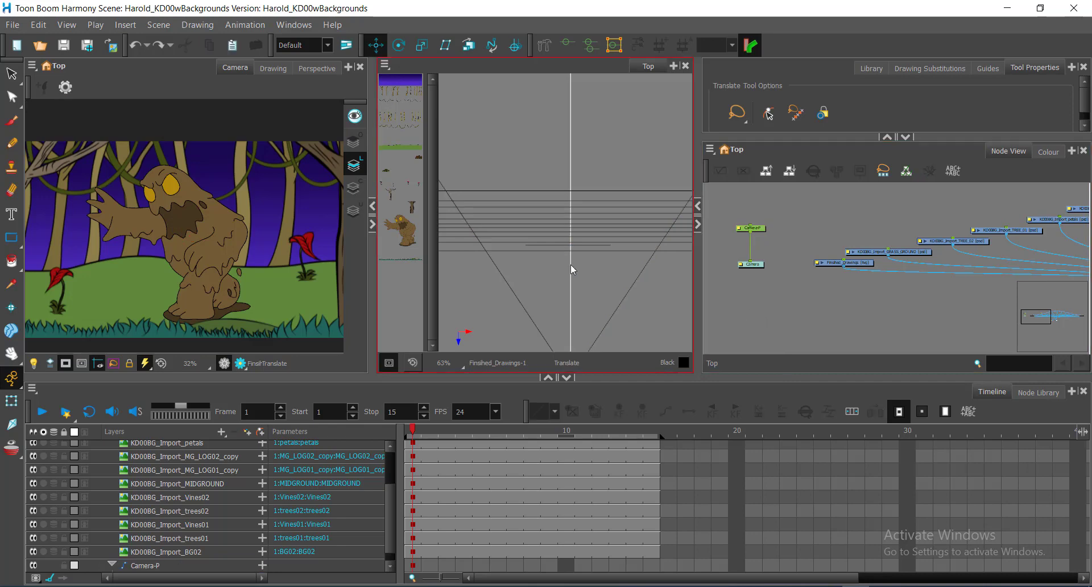
left_click_drag(368, 262, 398, 266)
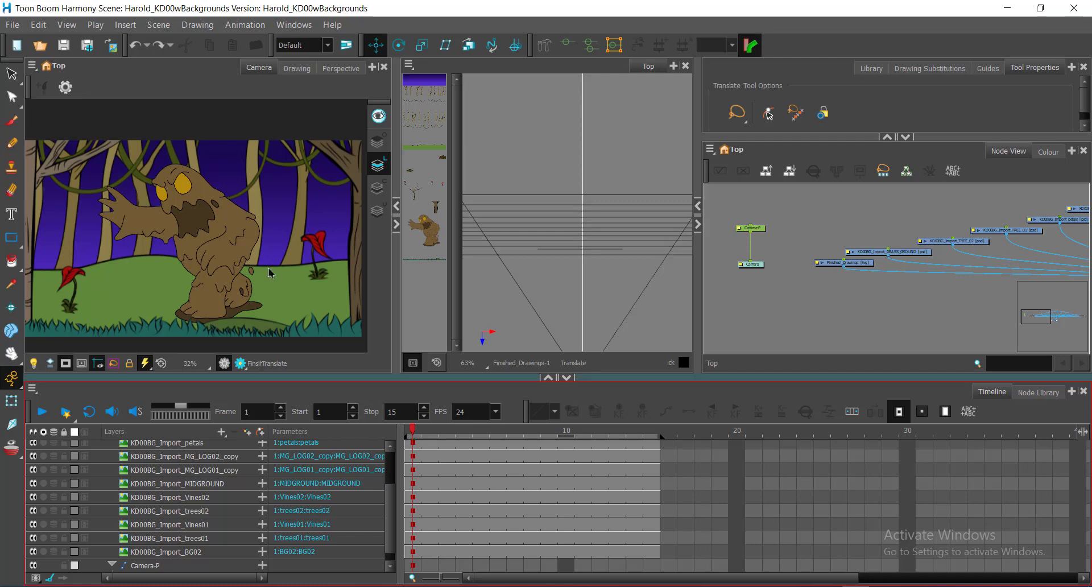
key("ctrl")
key("ctrl")
key("ctrl")
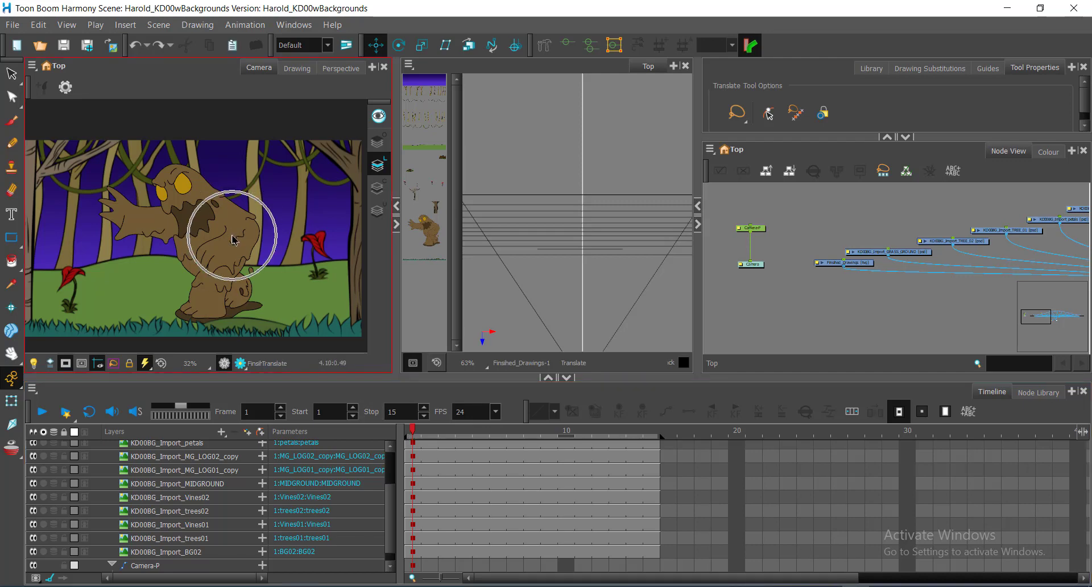
key("ctrl")
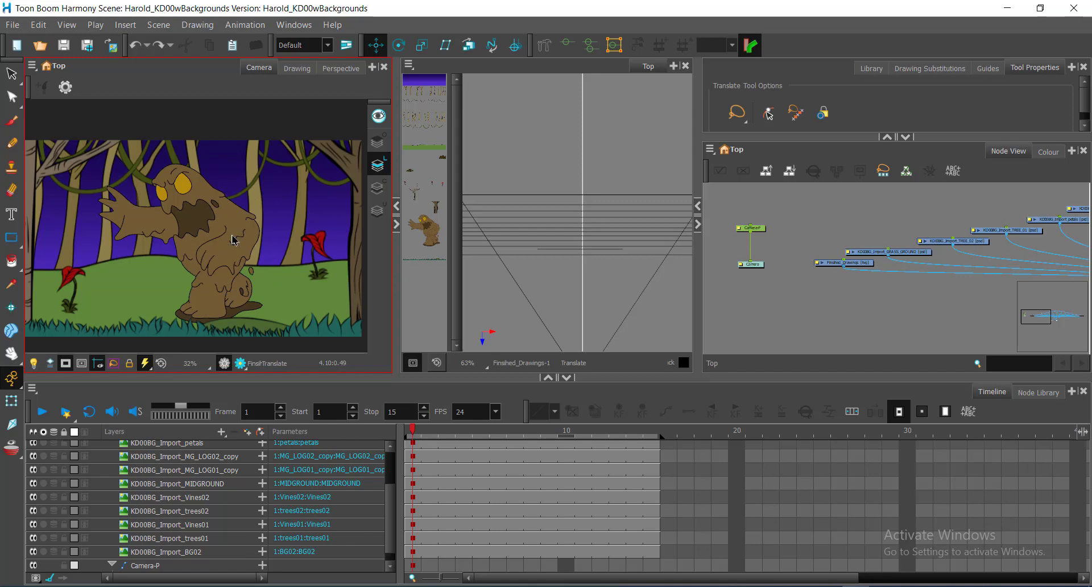
Step: Bring the whole network of layer nodes and their composite into view in the Node View
left_click_drag(952, 271, 707, 270)
scroll(925, 273, "down", 2)
scroll(924, 272, "down", 1)
left_click_drag(934, 268, 879, 252)
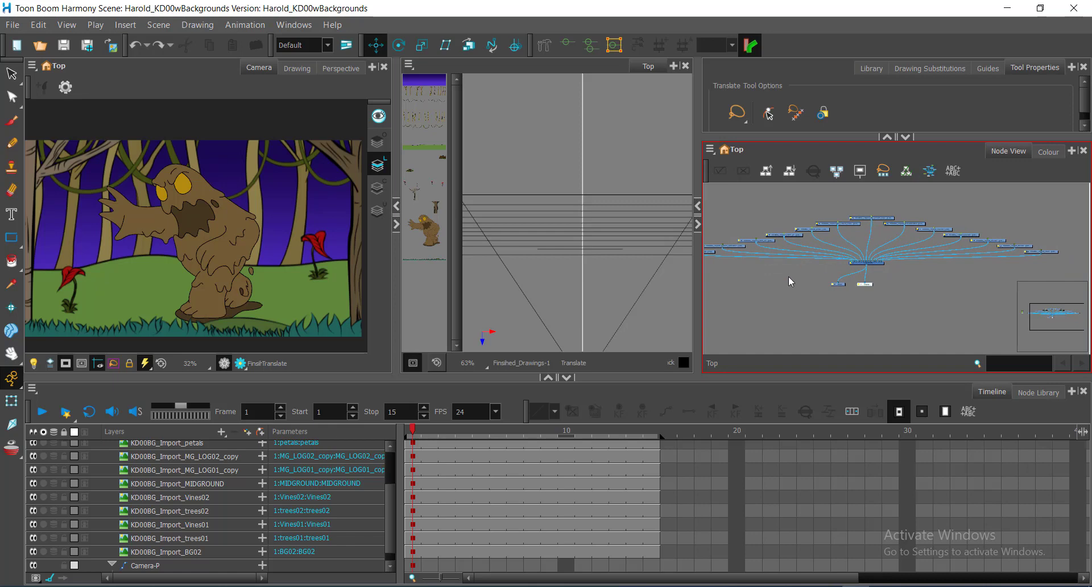
left_click_drag(789, 277, 827, 286)
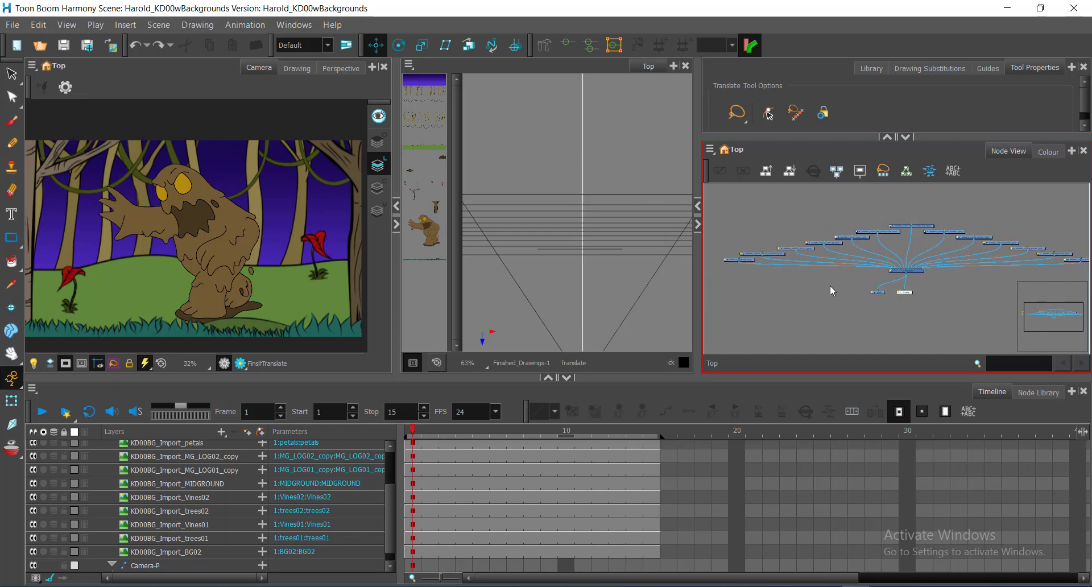